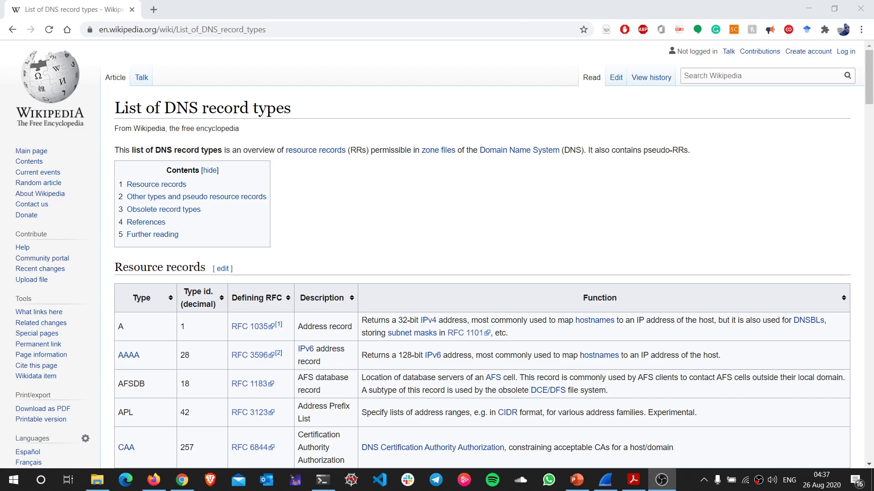
Examine the A record entry in the DNS resource records table, including its hostname-to-IP-address mapping.
left_click_drag(198, 108, 168, 108)
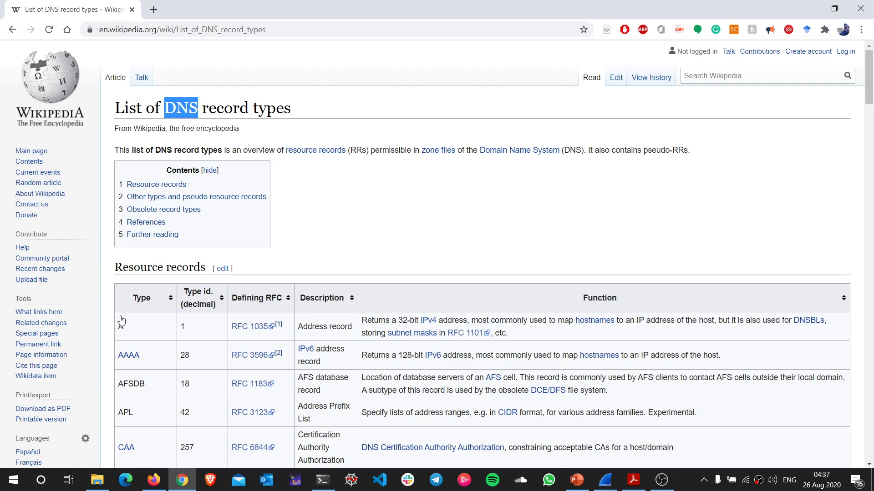
left_click(126, 330)
double_click(126, 330)
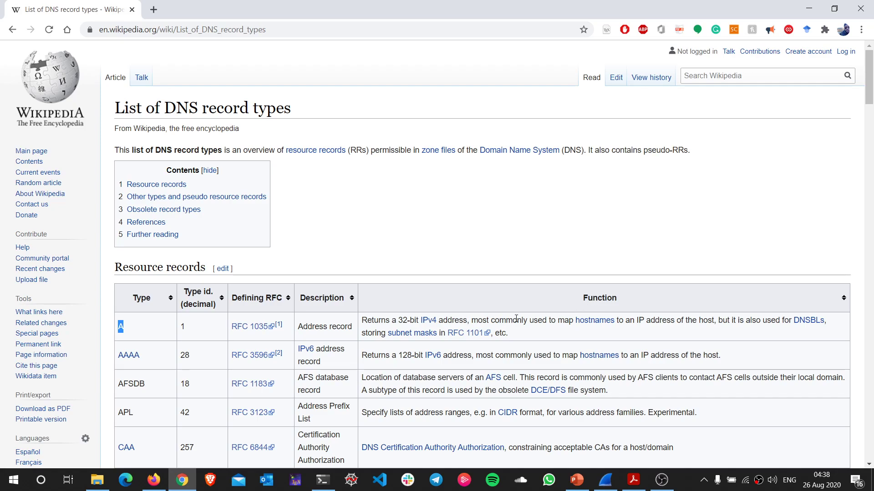
left_click_drag(623, 320, 574, 322)
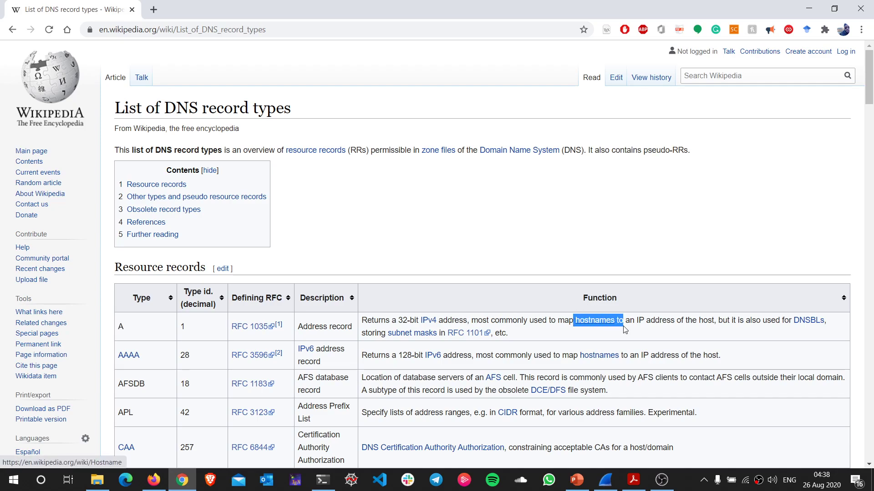
left_click_drag(638, 320, 693, 320)
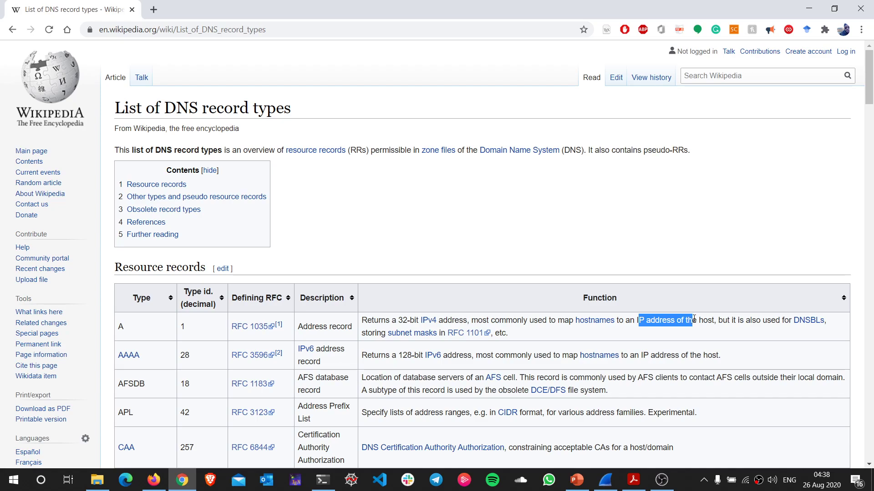
Compare the AAAA record's IPv6 address function and bit length with the A record's IPv4 entry.
left_click_drag(156, 358, 130, 354)
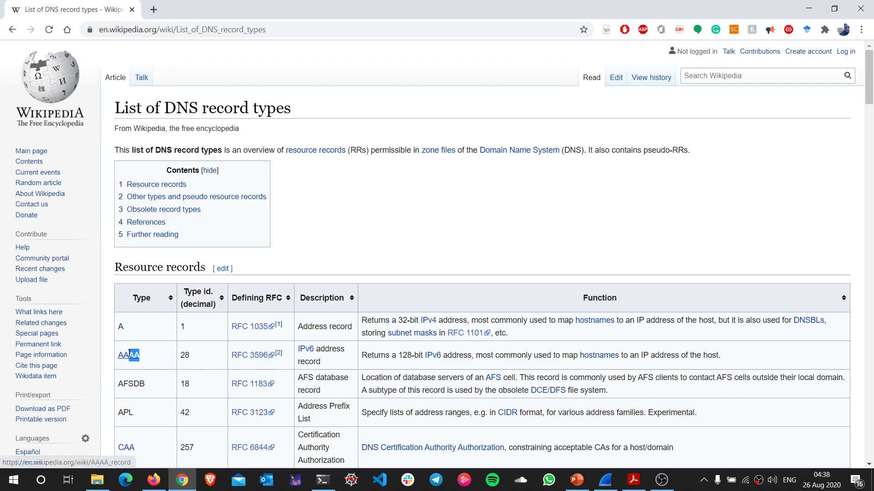
left_click_drag(444, 356, 427, 360)
mouse_move(427, 359)
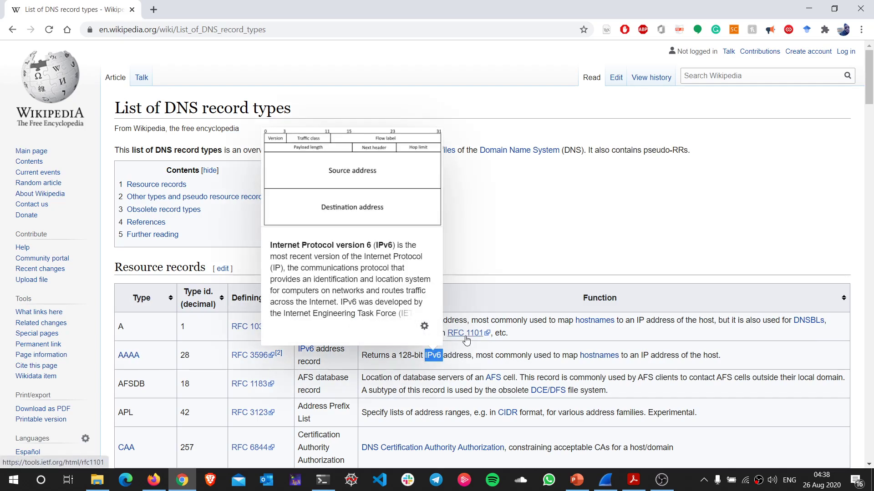
left_click_drag(463, 320, 418, 317)
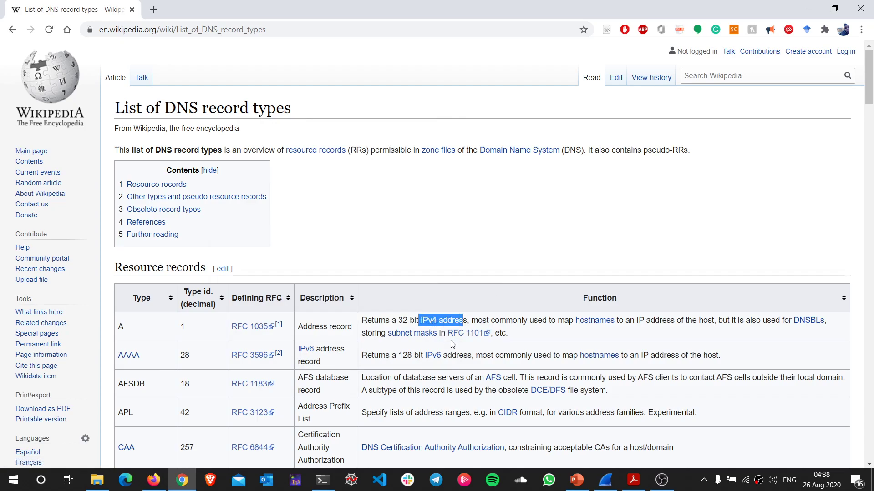
double_click(409, 358)
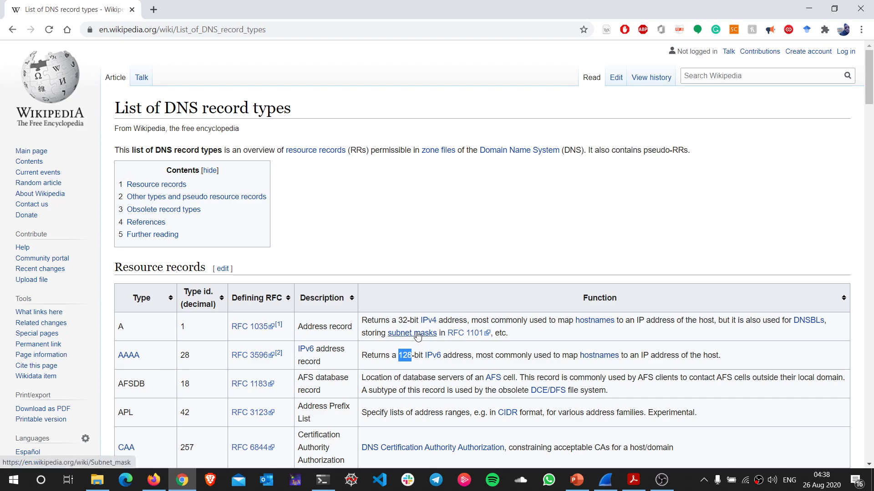
mouse_move(417, 336)
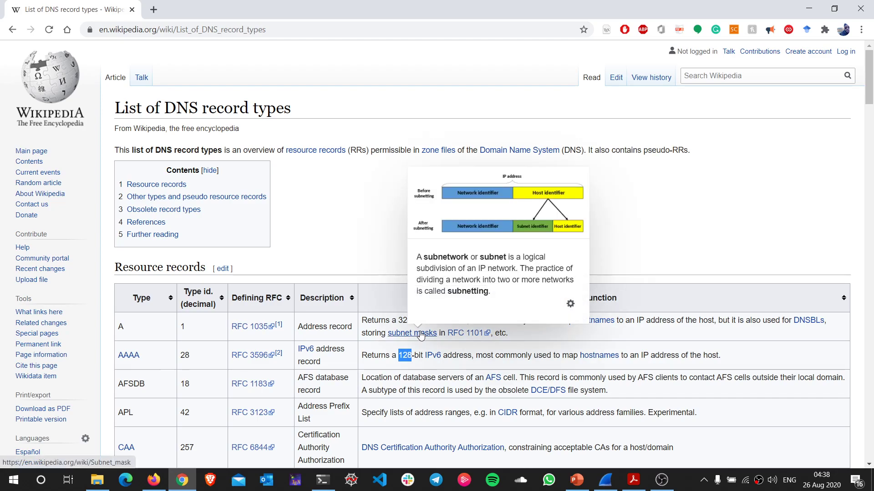
Find the MX record in the resource records table and read its function description.
scroll(525, 335, "down", 18)
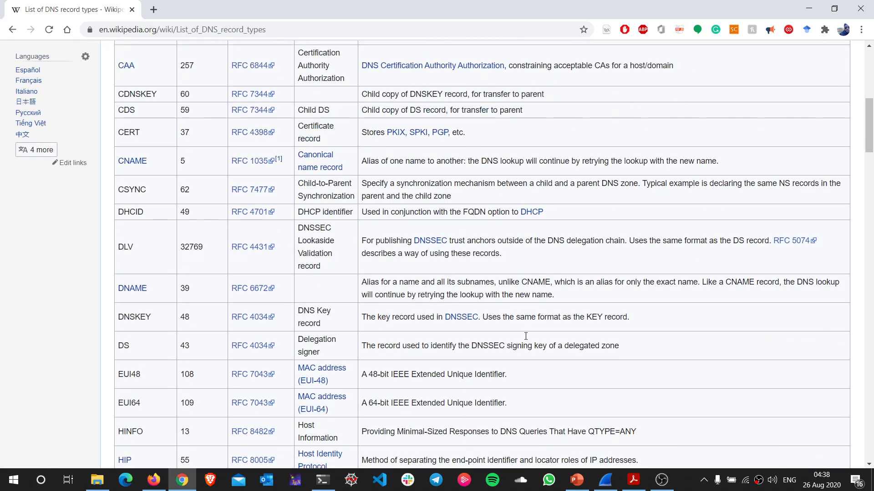
scroll(525, 336, "down", 10)
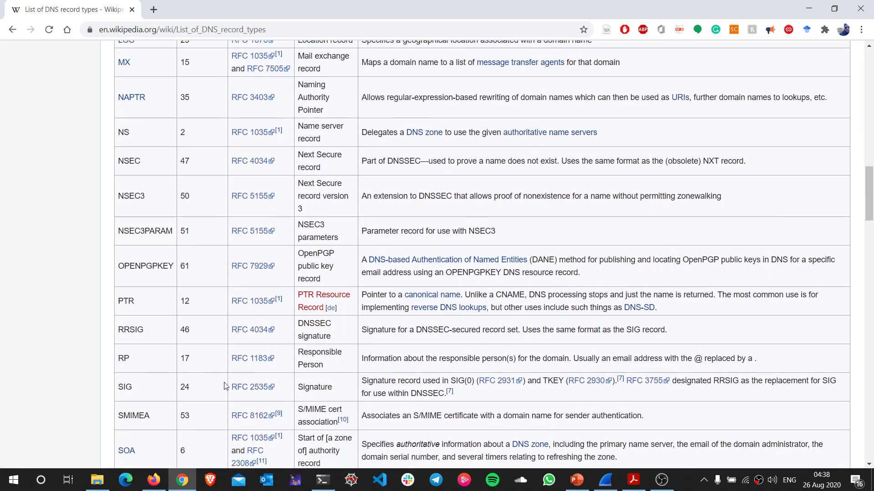
scroll(128, 358, "down", 6)
scroll(132, 351, "up", 7)
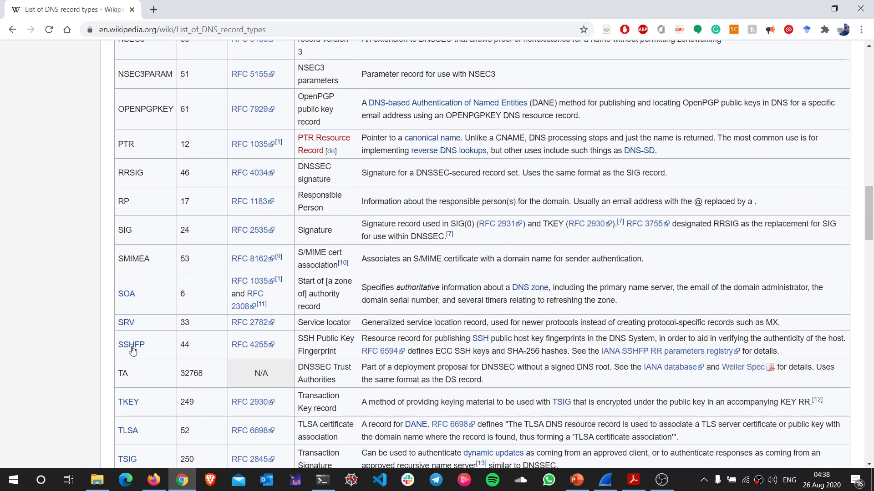
scroll(135, 347, "up", 4)
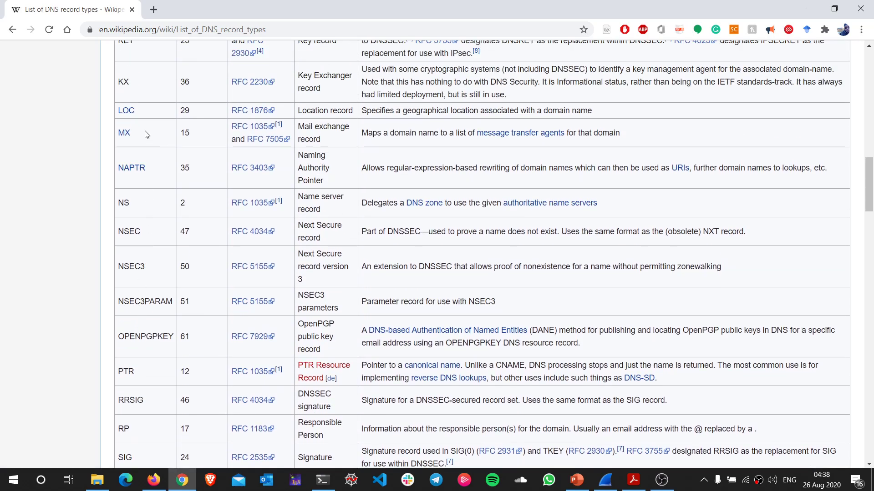
left_click_drag(368, 135, 460, 137)
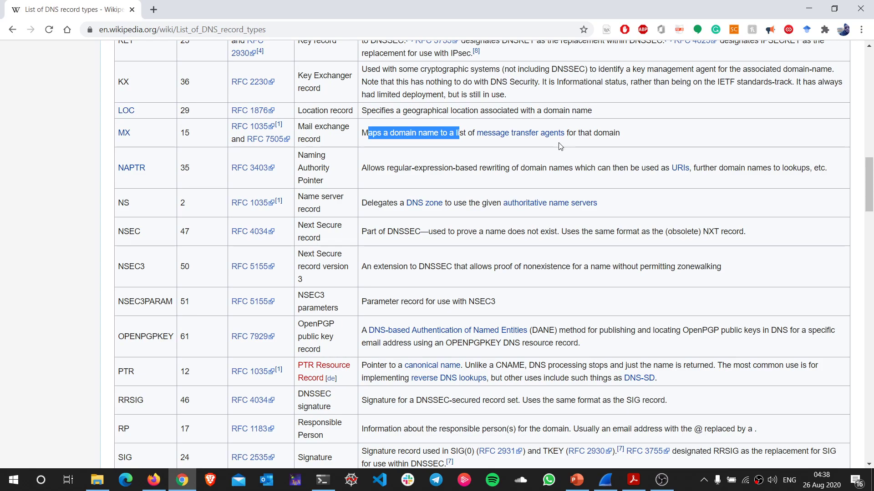
Find the CNAME record, read its alias function and preview the linked Canonical name record article.
scroll(470, 247, "up", 9)
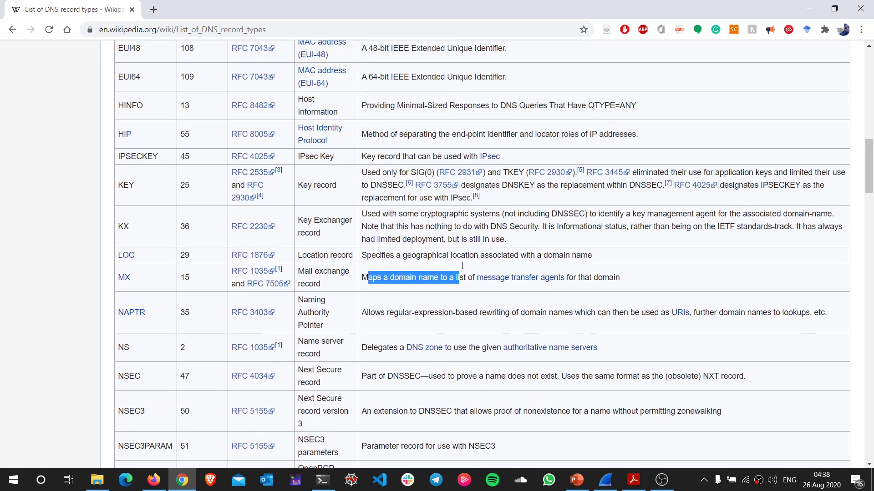
left_click_drag(151, 203, 118, 205)
left_click_drag(374, 202, 626, 202)
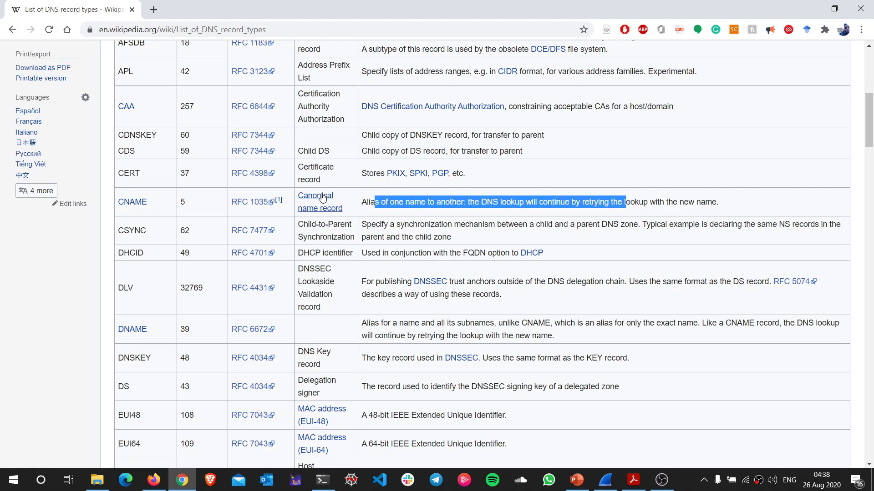
mouse_move(323, 198)
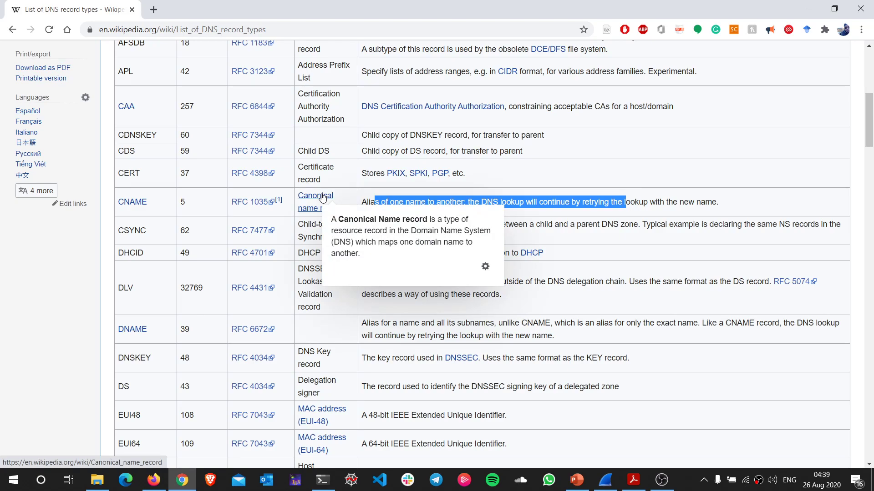
Highlight the article's web address and its title, List of DNS record types.
scroll(320, 160, "up", 6)
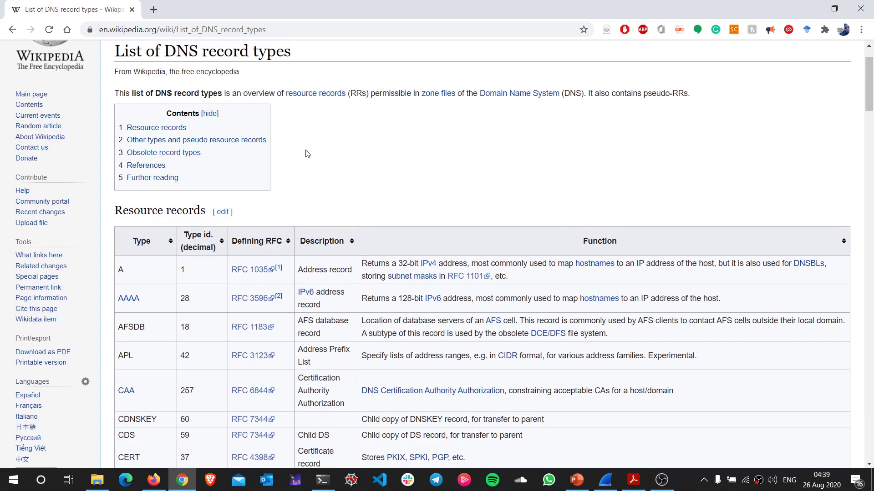
left_click_drag(268, 29, 90, 29)
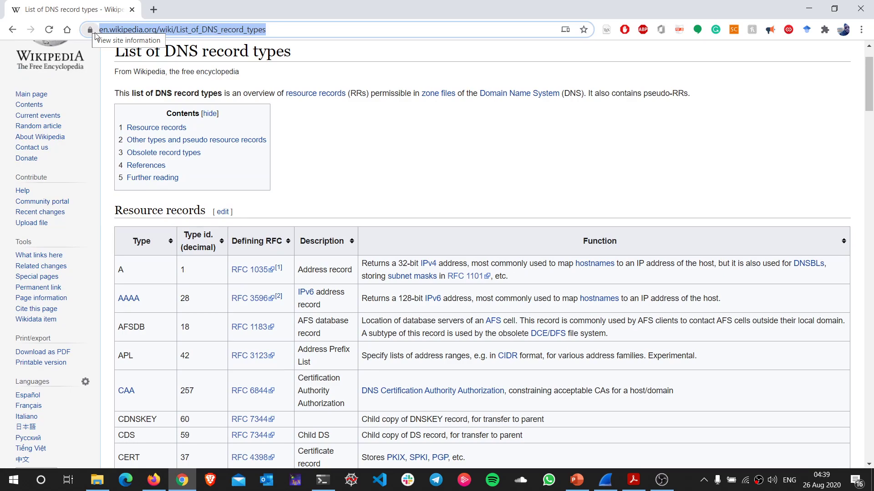
scroll(291, 182, "down", 1)
scroll(307, 93, "up", 3)
left_click_drag(298, 108, 110, 106)
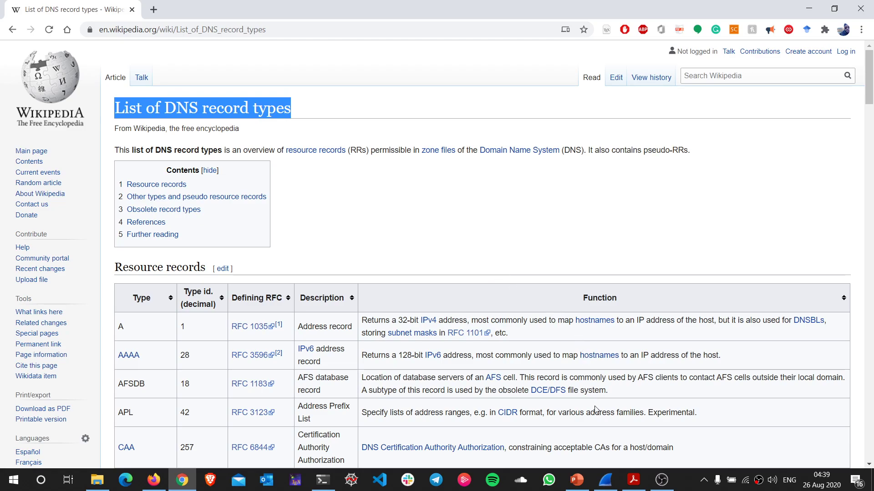
Clear the open browser and PowerPoint windows off the screen to reach the empty desktop.
left_click(605, 481)
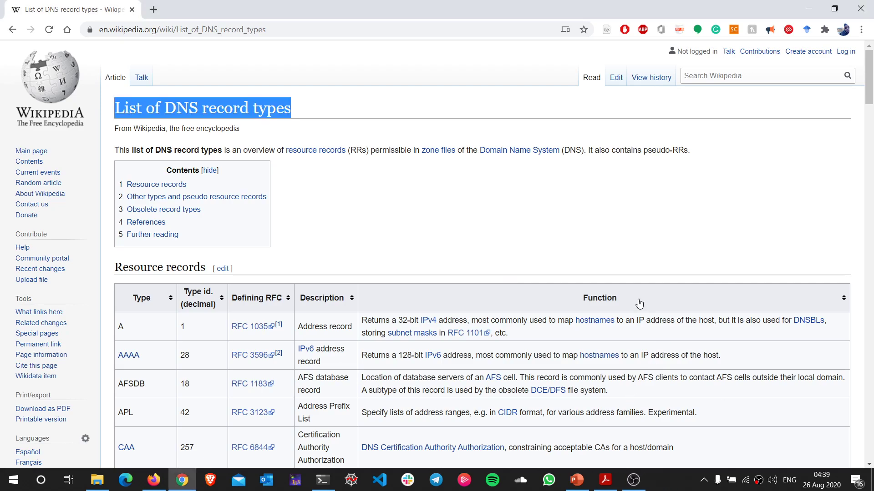
left_click(13, 480)
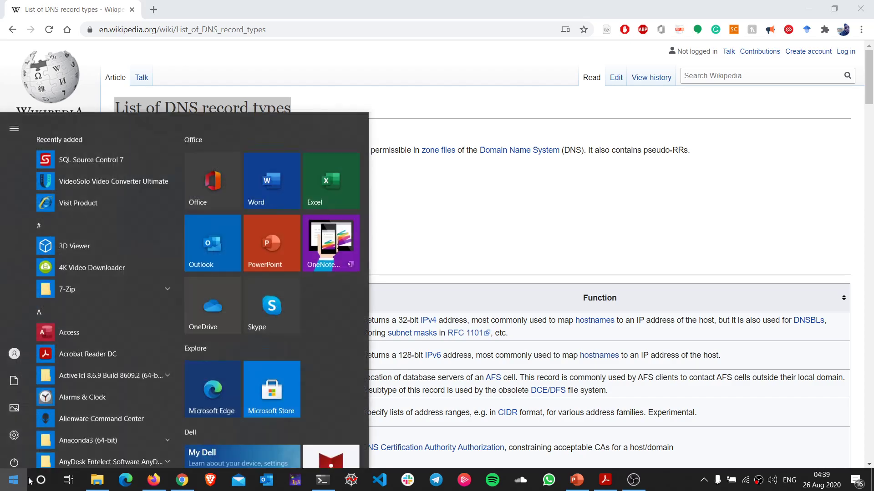
left_click(812, 10)
left_click(815, 11)
left_click(814, 11)
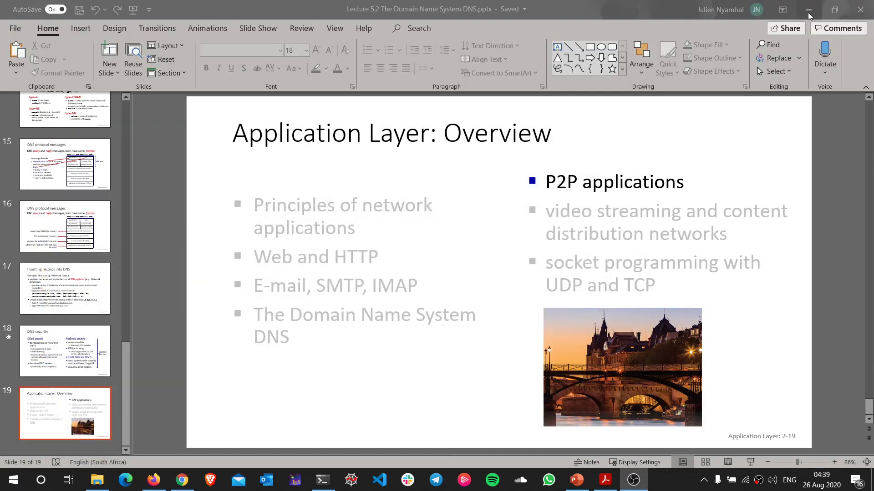
left_click(809, 16)
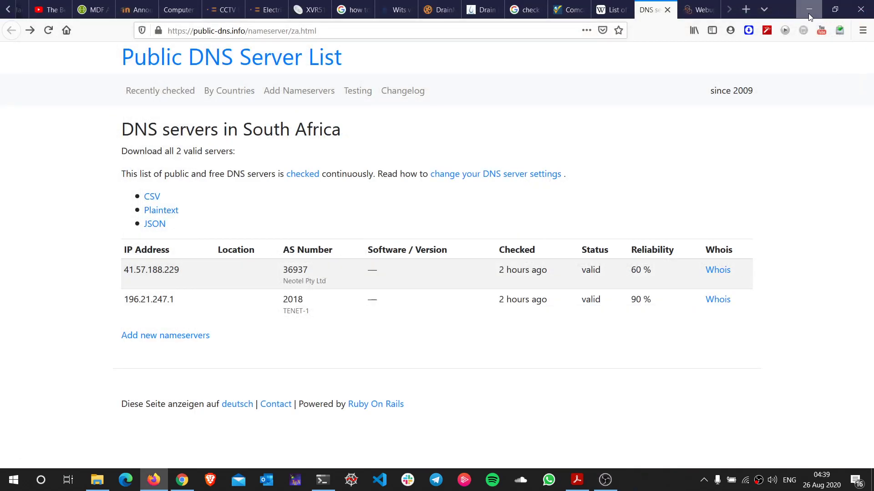
left_click(809, 15)
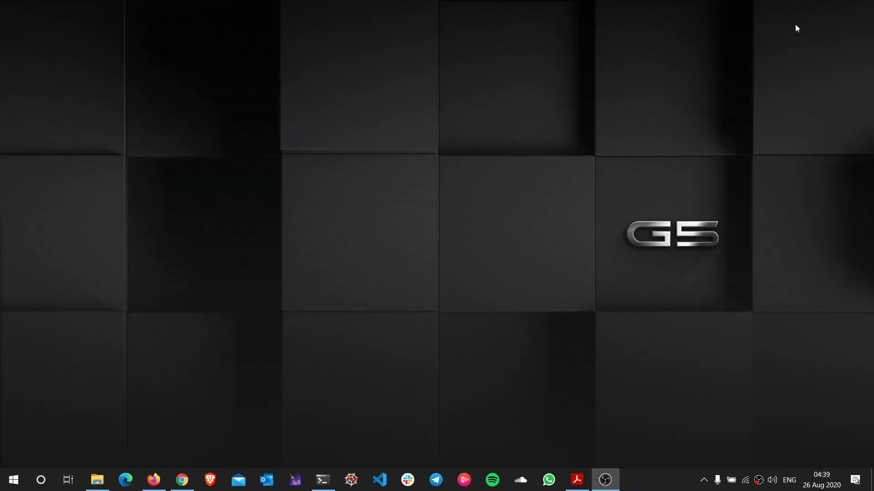
Search the installed apps for "wire" and launch Wireshark.
left_click(15, 485)
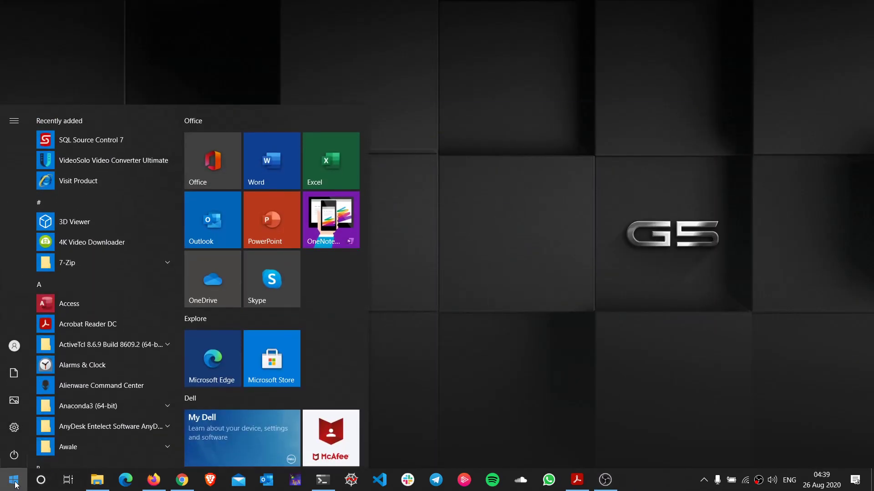
type("wire")
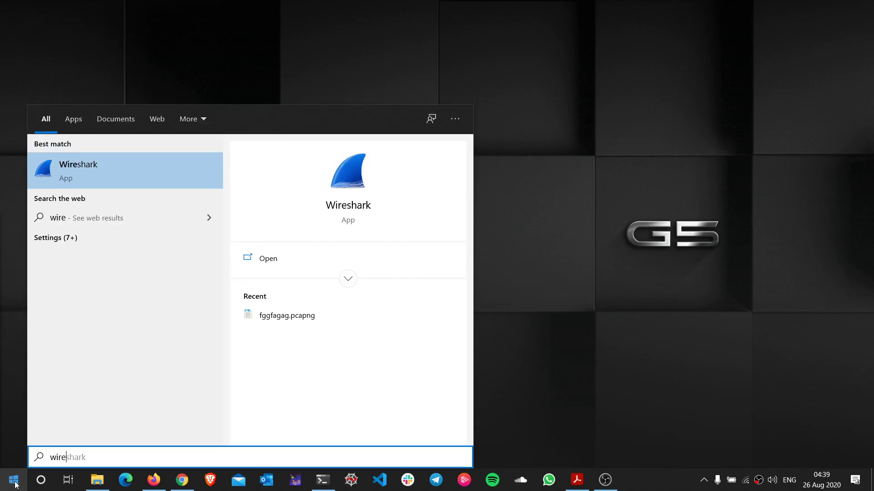
right_click(75, 170)
left_click(114, 177)
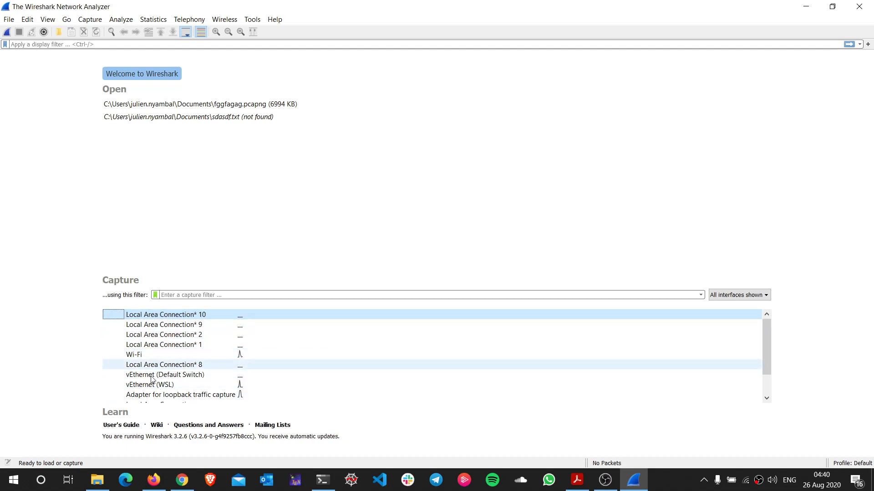
Start a live packet capture on the Wi-Fi interface.
left_click(140, 356)
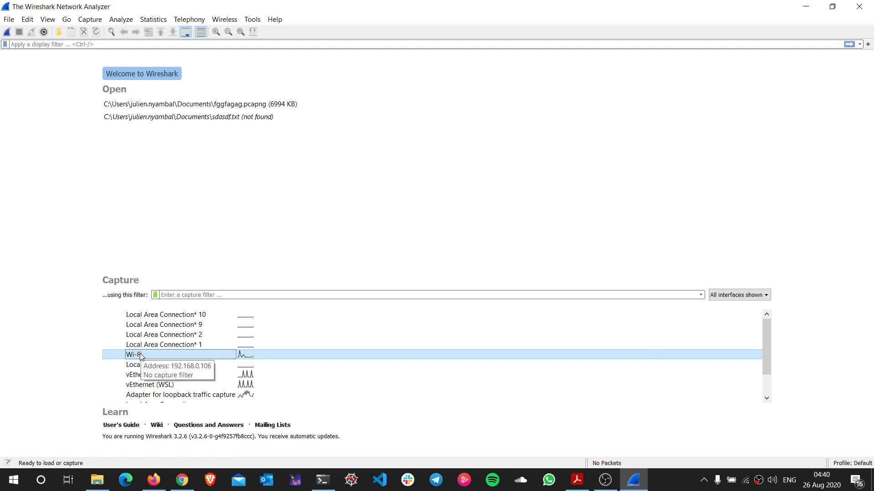
double_click(141, 357)
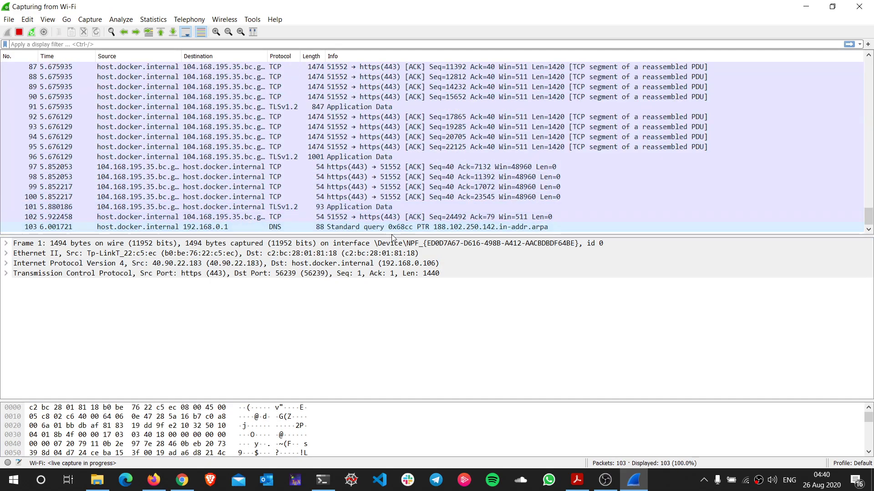
Enlarge the packet list by lowering its boundary with the packet details, and select a captured packet.
left_click_drag(392, 237, 383, 279)
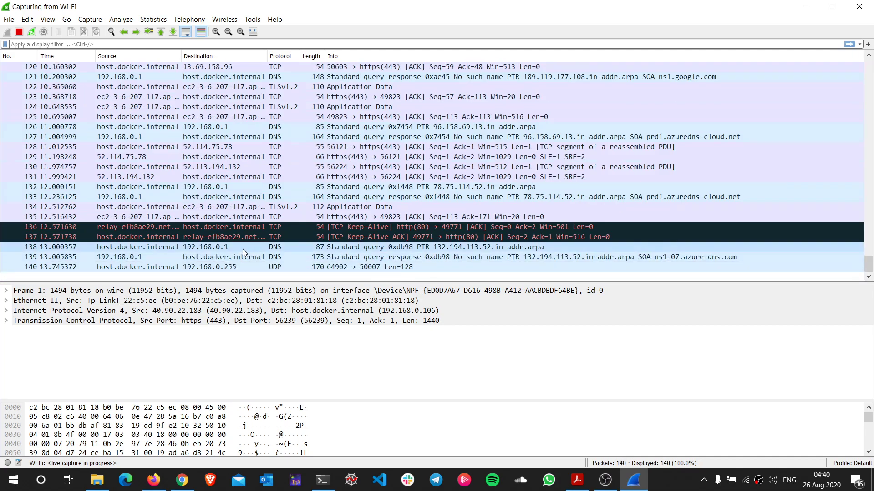
left_click(280, 247)
left_click(364, 256)
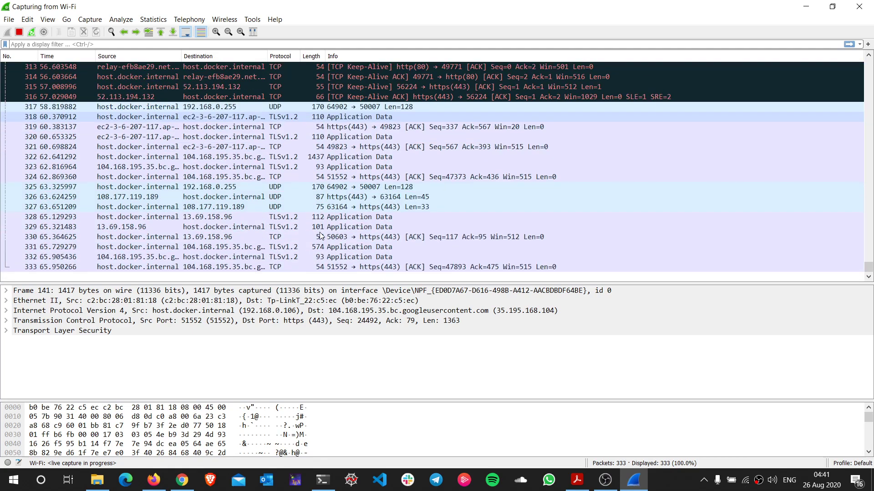
Switch to Chrome and place its window beside the Wireshark packet list.
left_click(182, 480)
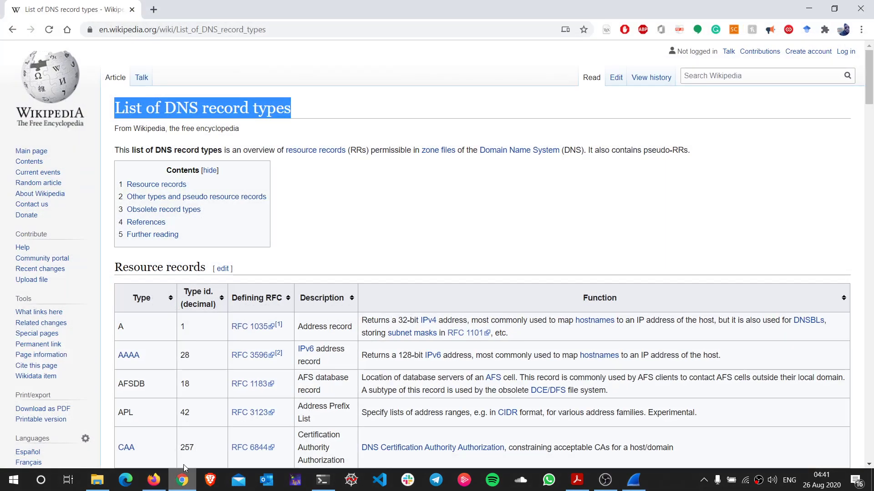
left_click_drag(390, 13, 617, 38)
left_click(552, 64)
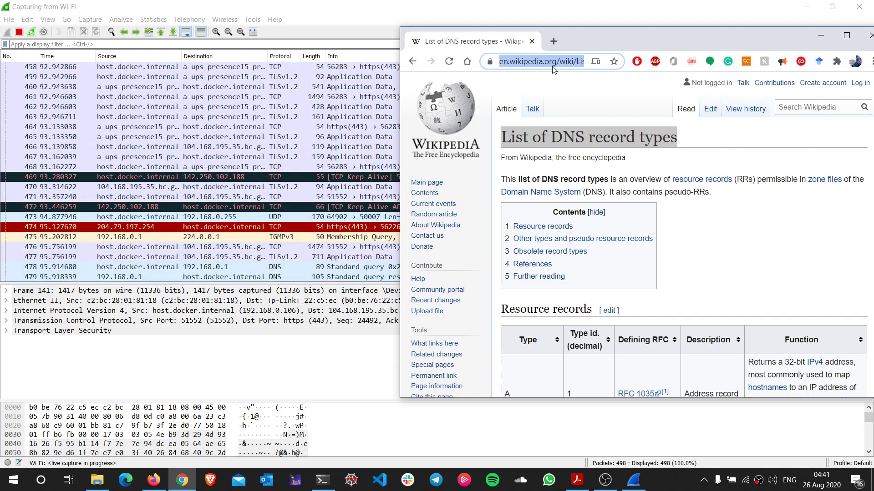
type("w")
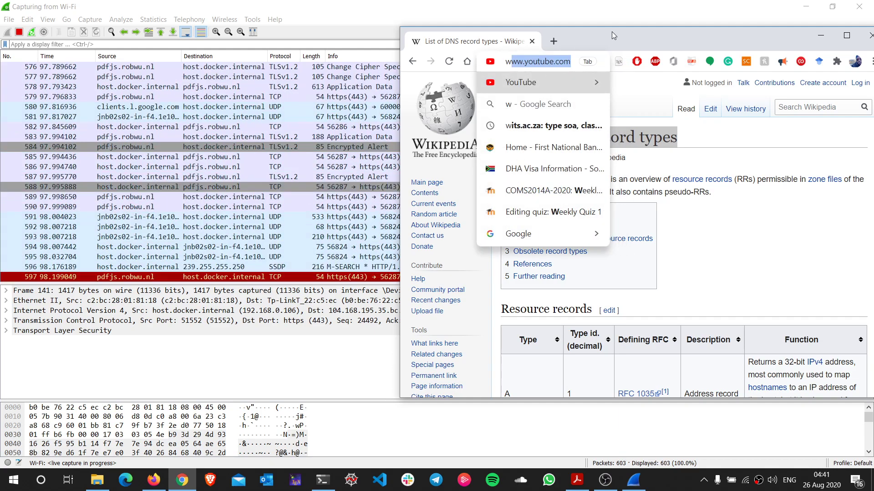
double_click(612, 34)
type("ww")
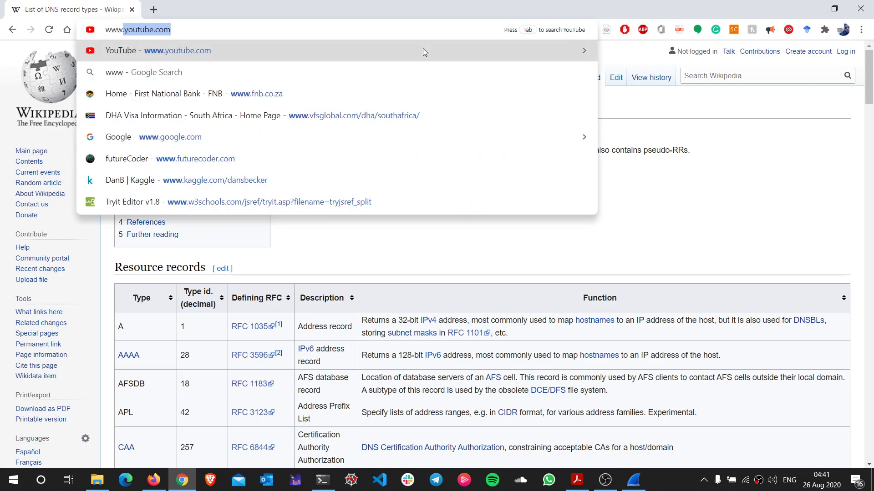
type(".uk")
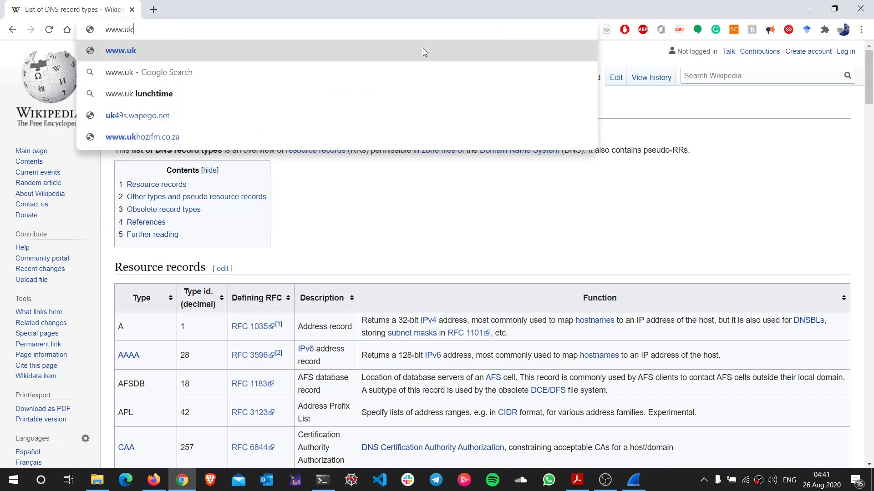
type("zn.ac")
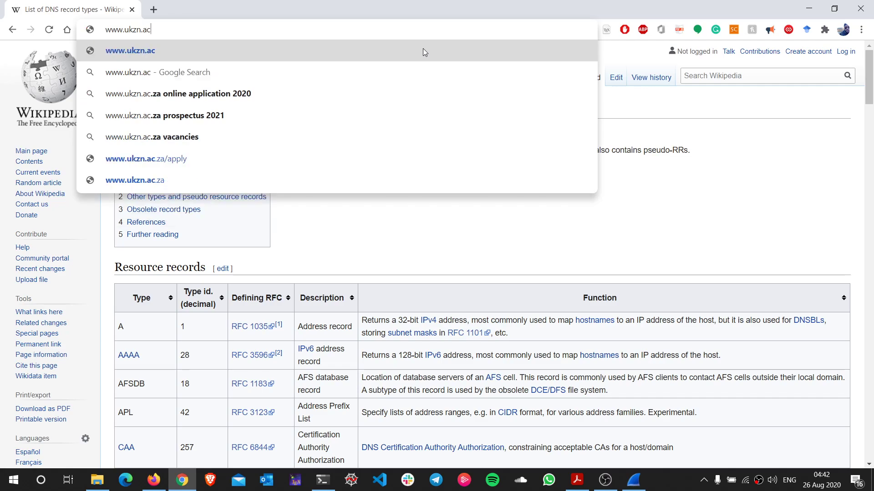
type(".za")
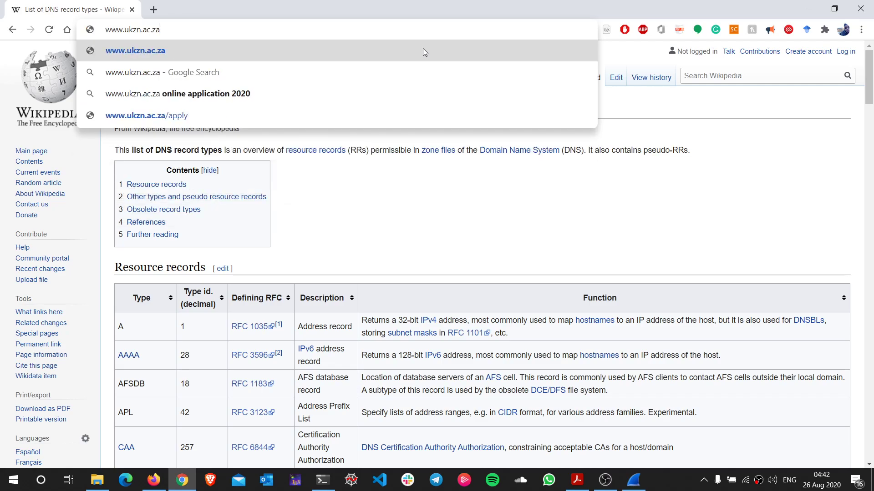
key("Return")
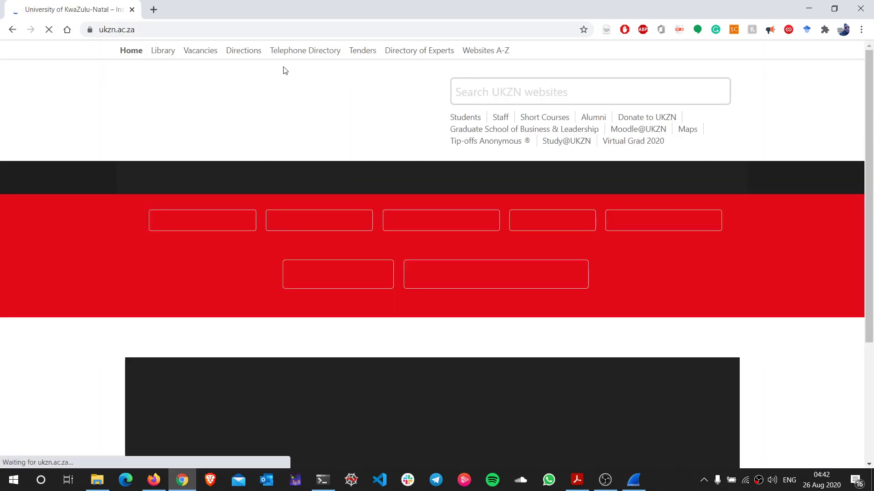
scroll(500, 319, "down", 5)
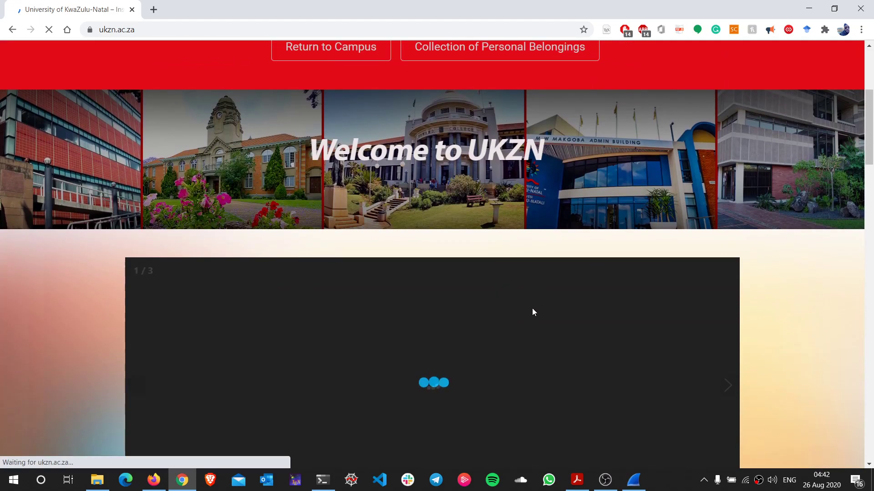
scroll(524, 322, "down", 9)
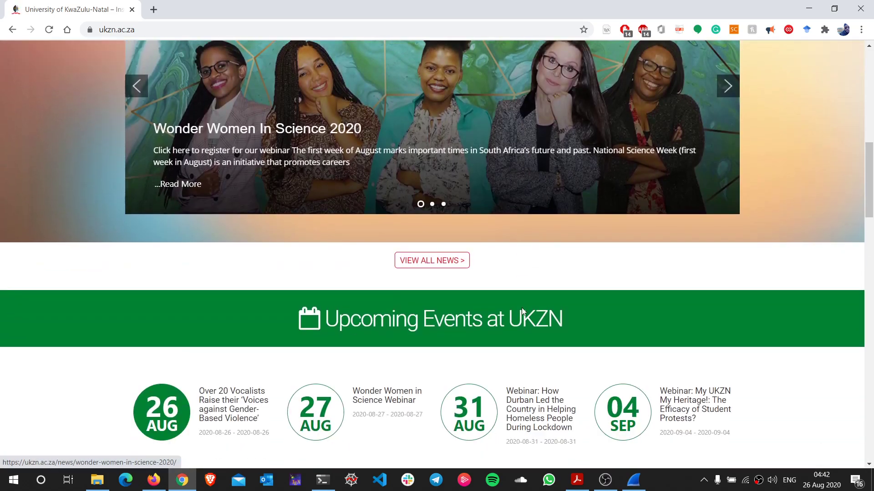
scroll(587, 355, "up", 6)
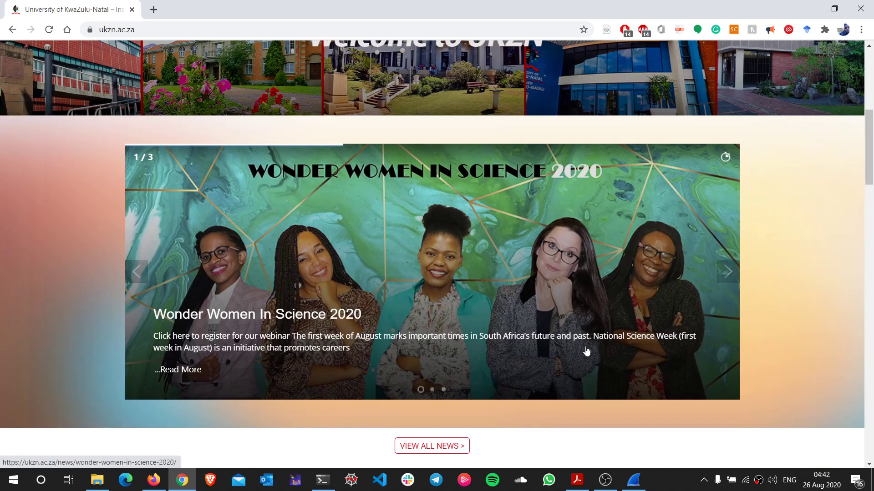
Switch to Wireshark and filter the captured packets with the display filter dns.
left_click(635, 483)
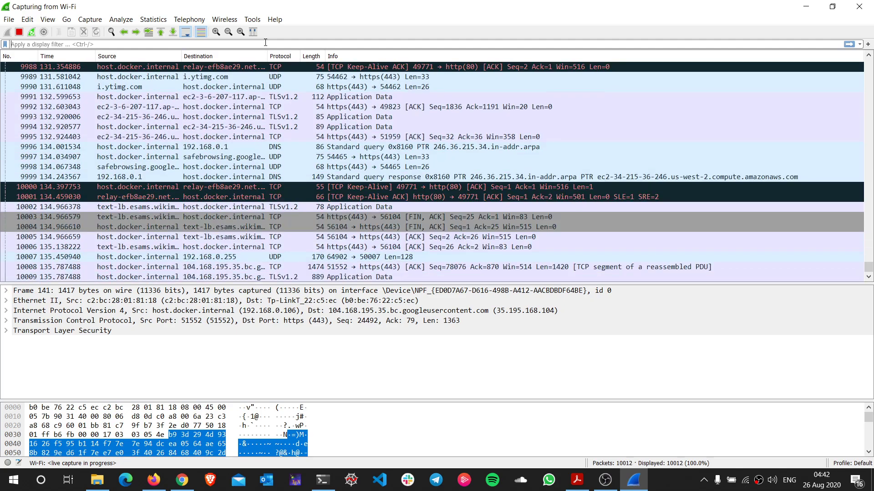
type("dns")
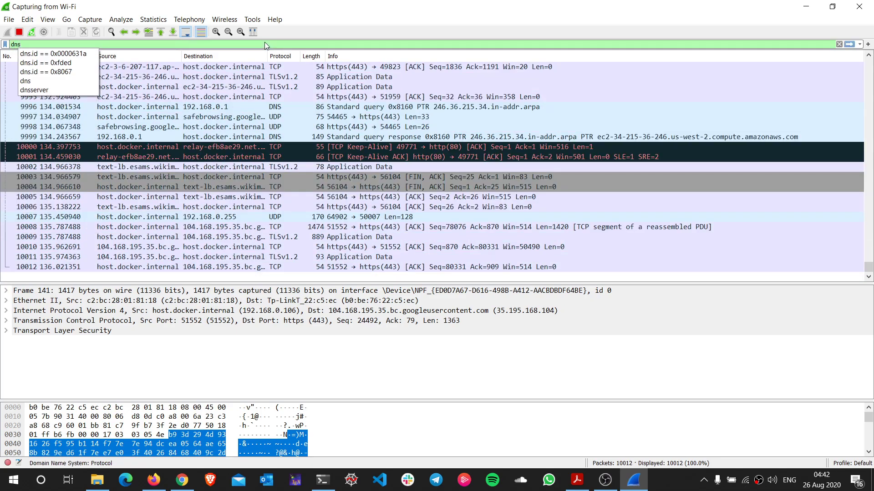
key("Return")
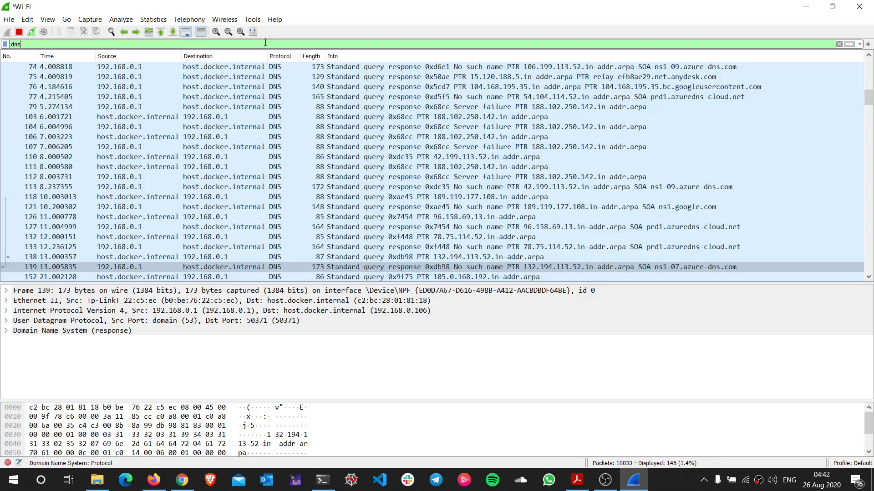
Look through the filtered DNS packets, including the PTR response 304 and the SRV query in packet 242.
left_click(866, 102)
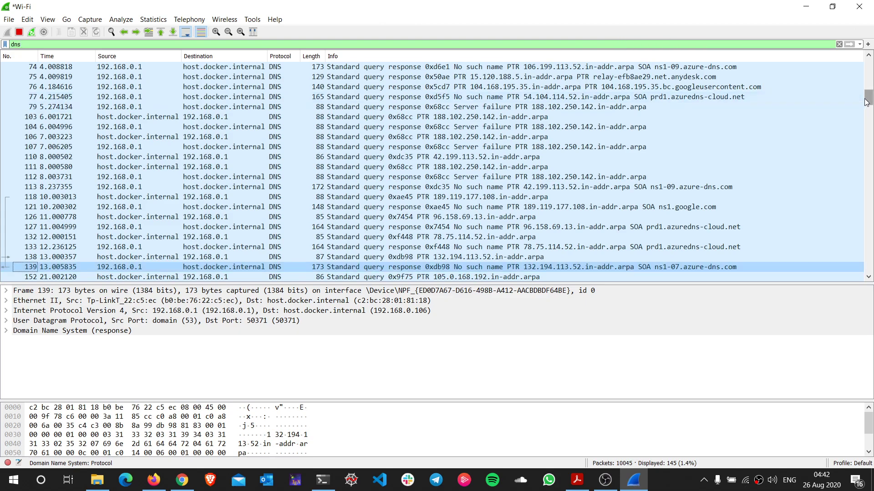
scroll(866, 102, "down", 15)
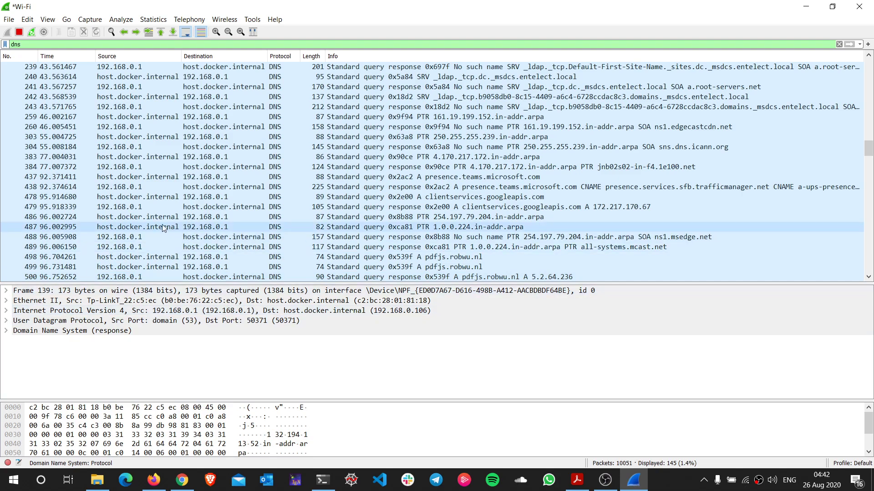
left_click(227, 156)
left_click(273, 257)
left_click(394, 147)
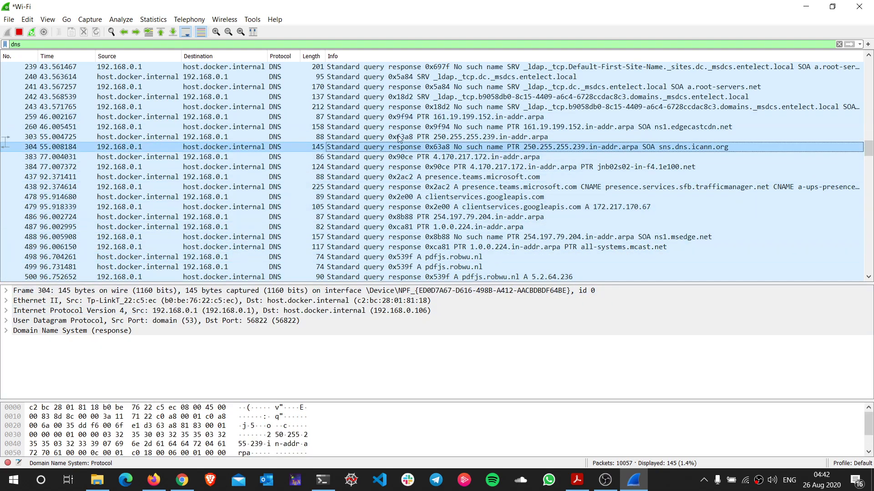
left_click(395, 96)
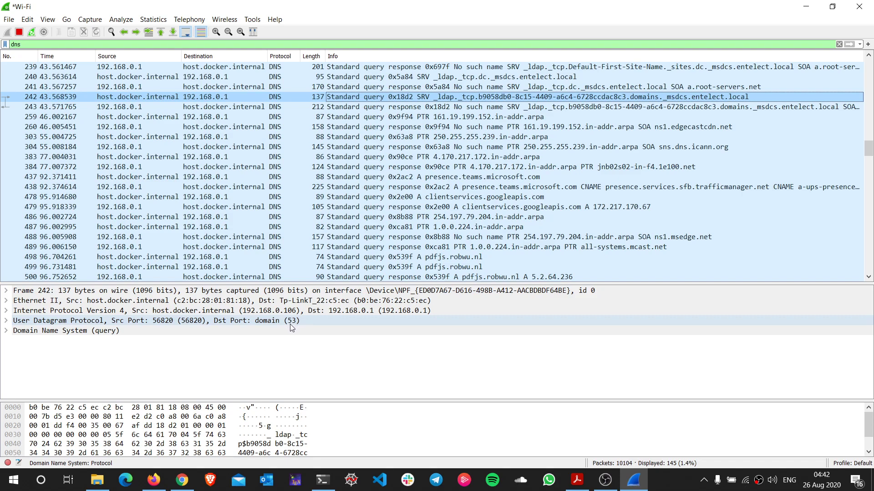
Clear the current display filter and apply udp.port == 53 instead.
left_click(221, 44)
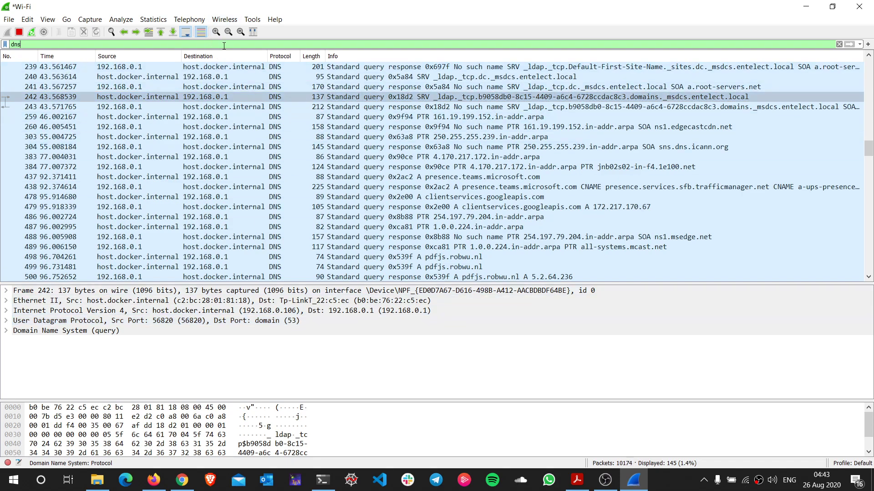
key("BackSpace")
key("BackSpace")
key("BackSpace")
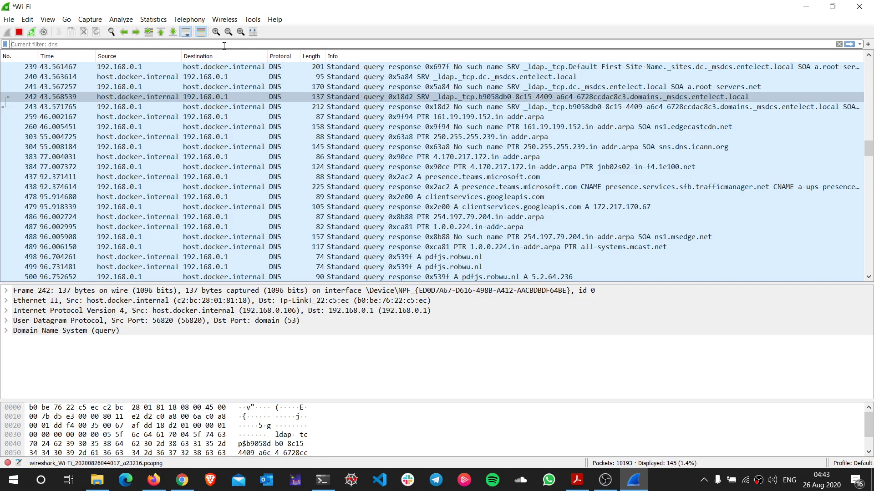
key("Return")
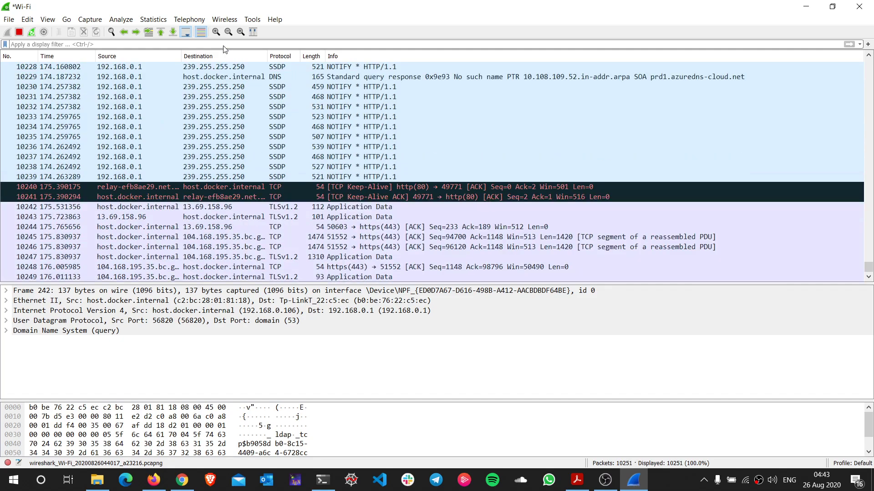
type("udp.po")
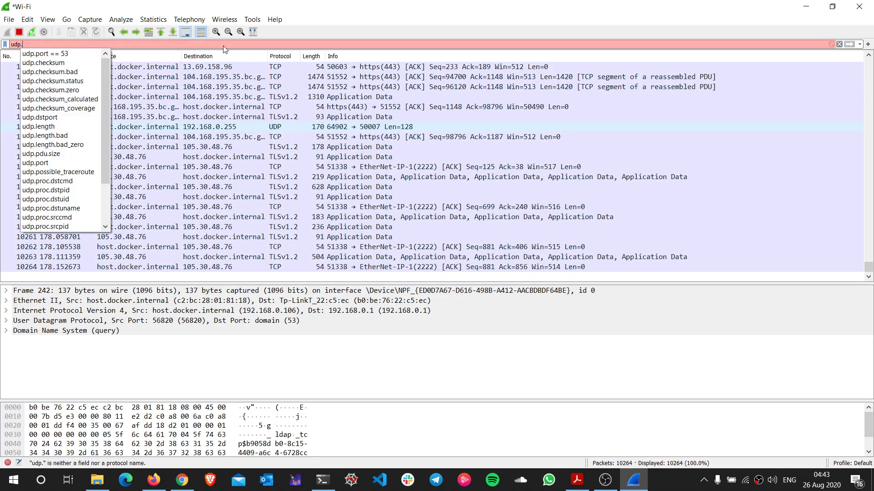
type("==")
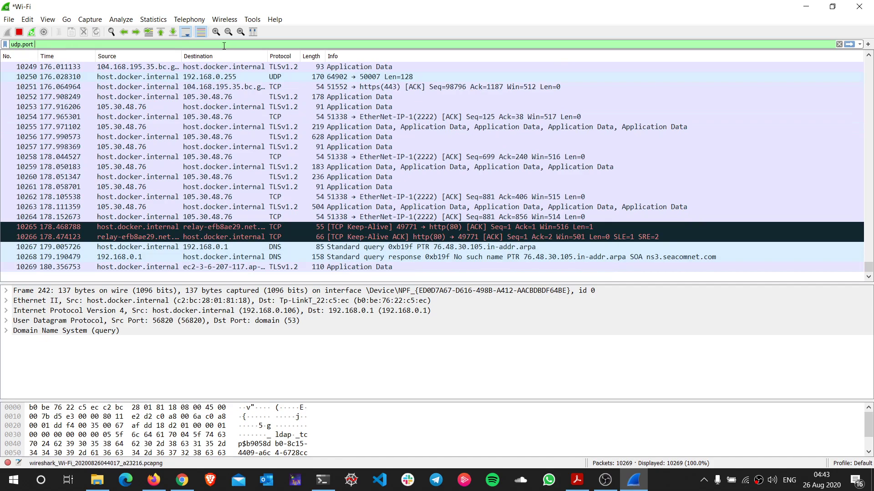
type(" 53")
key("Return")
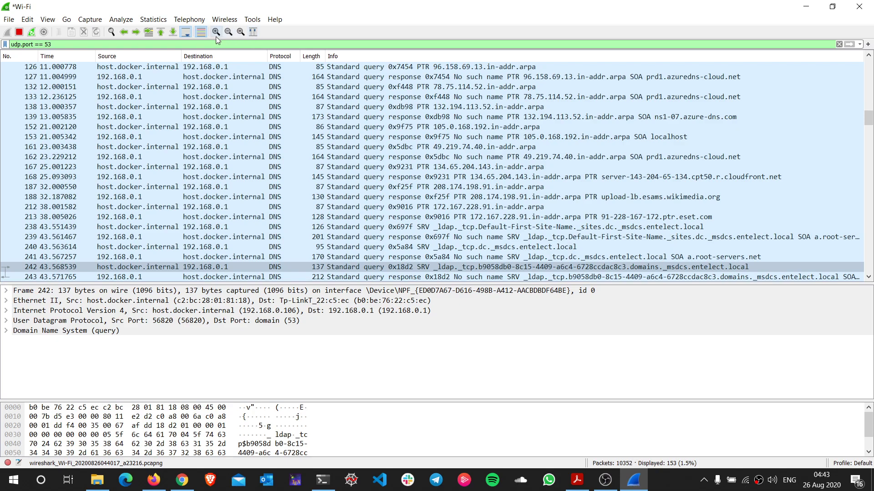
Replace the display filter text with dns, and change it back to udp.port == 53 and apply it.
left_click_drag(214, 44, 33, 35)
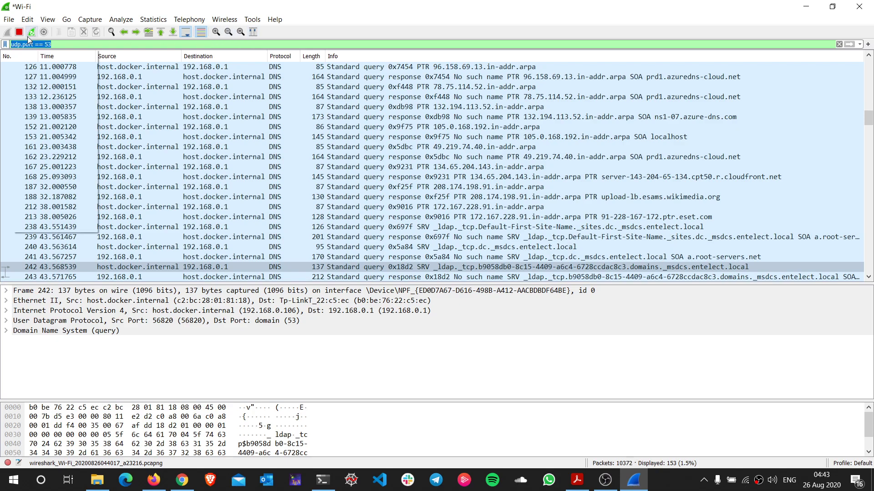
type("dns")
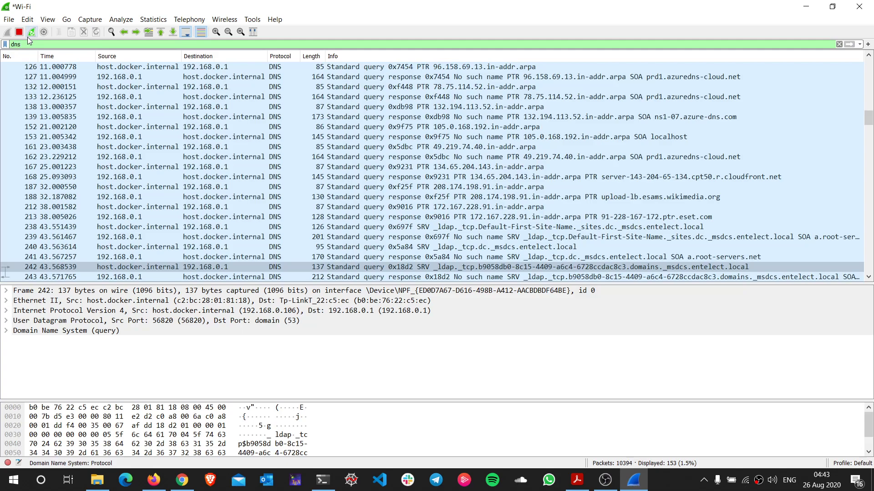
left_click_drag(21, 44, 6, 44)
type("udp.port == 53")
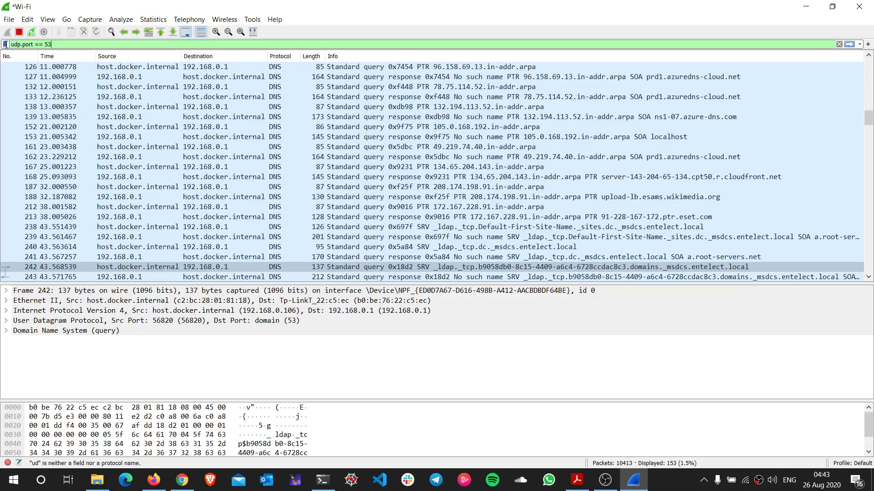
key("Return")
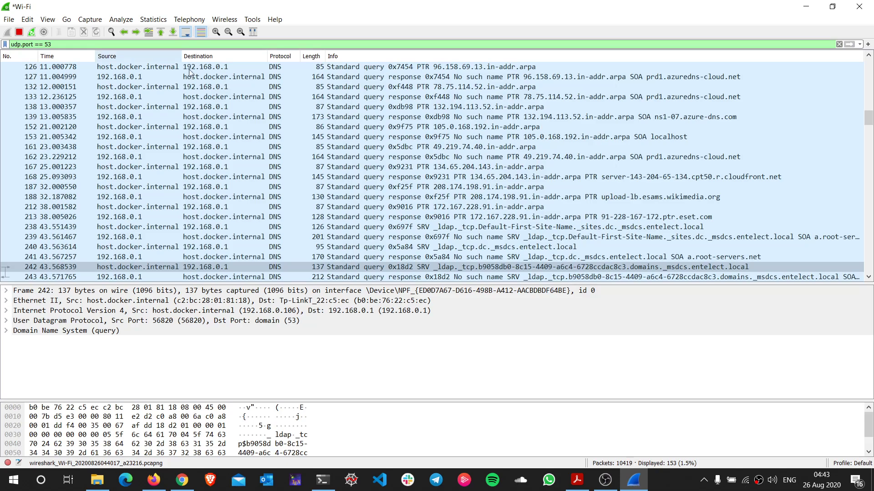
Show the most recent port 53 packets, and switch to Chrome with its window placed beside the packet list.
left_click_drag(869, 120, 872, 254)
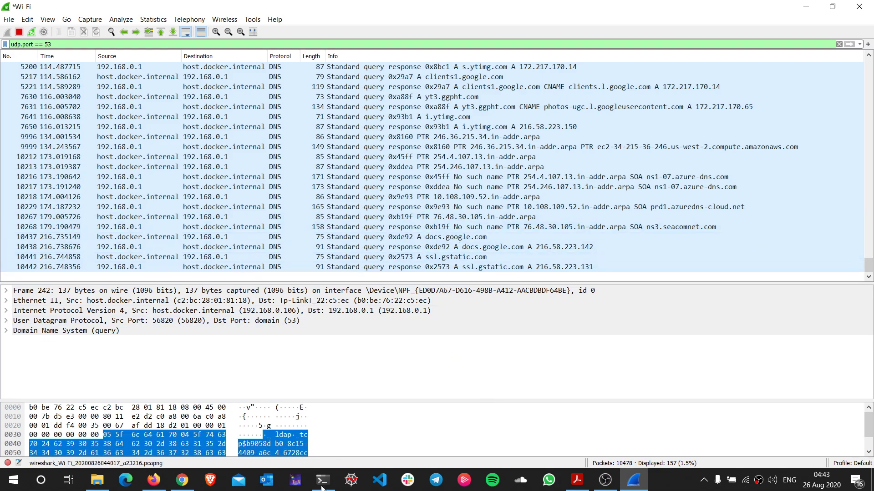
mouse_move(186, 483)
left_click(195, 440)
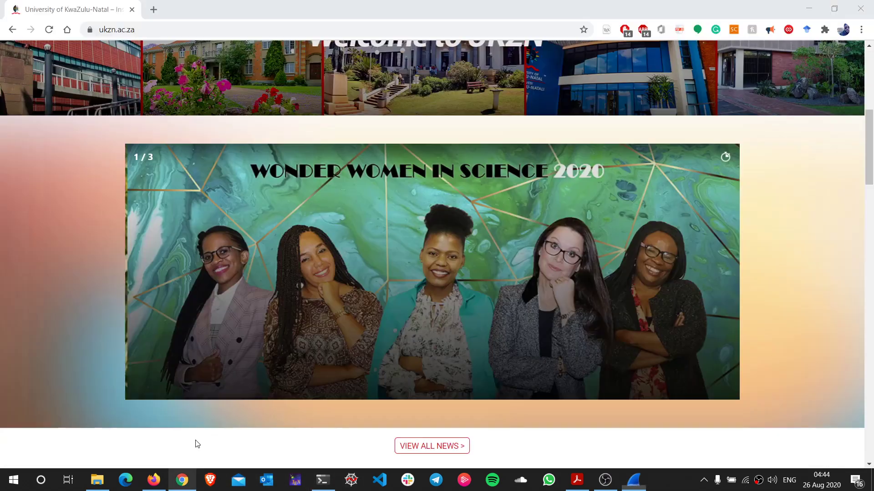
left_click_drag(452, 7, 635, 45)
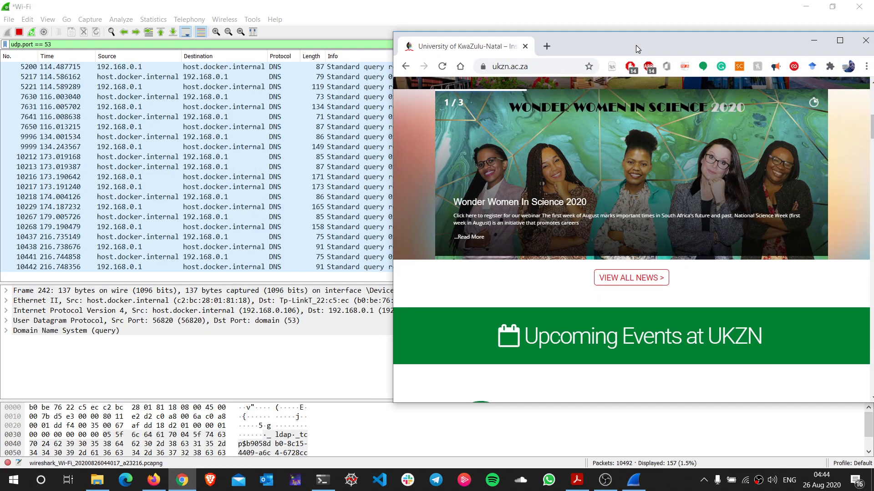
Select the web address in Chrome, move its window lower, and minimize it to uncover the Wireshark packet list.
left_click(544, 69)
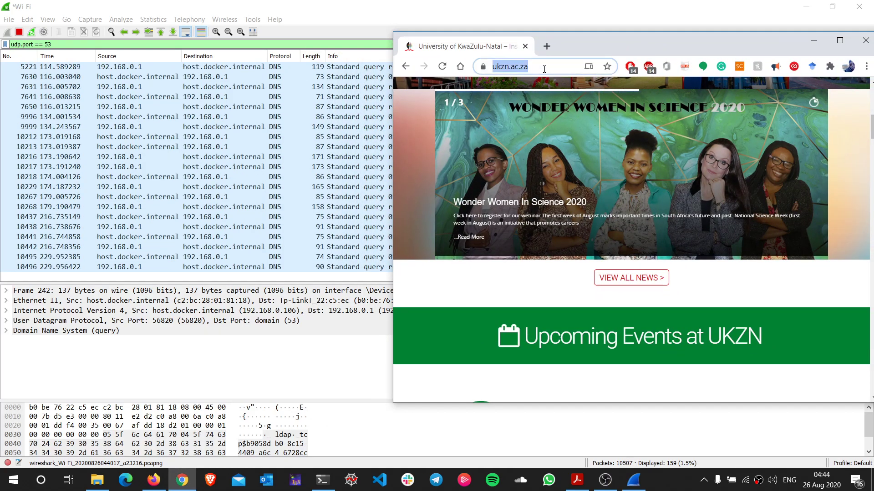
left_click_drag(603, 37, 662, 138)
left_click(866, 139)
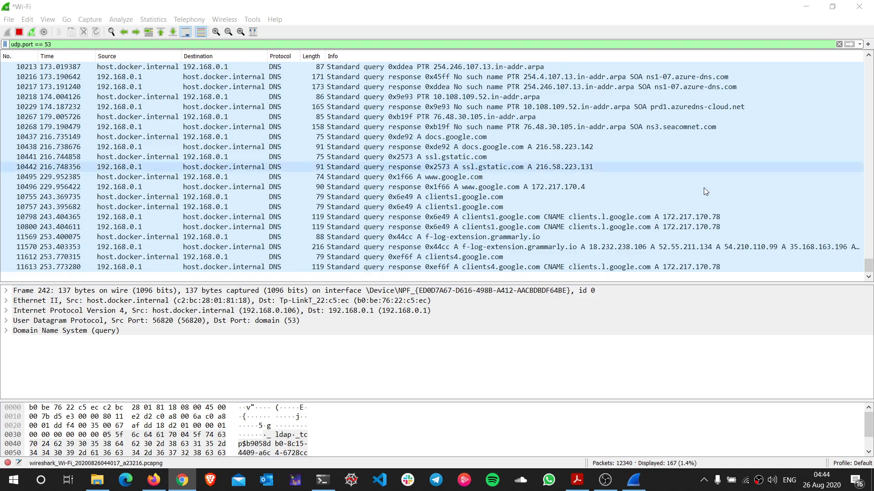
Open the clients4.google.com DNS response, packet 11613, in its own window and expand its Domain Name System and Queries sections.
left_click(364, 257)
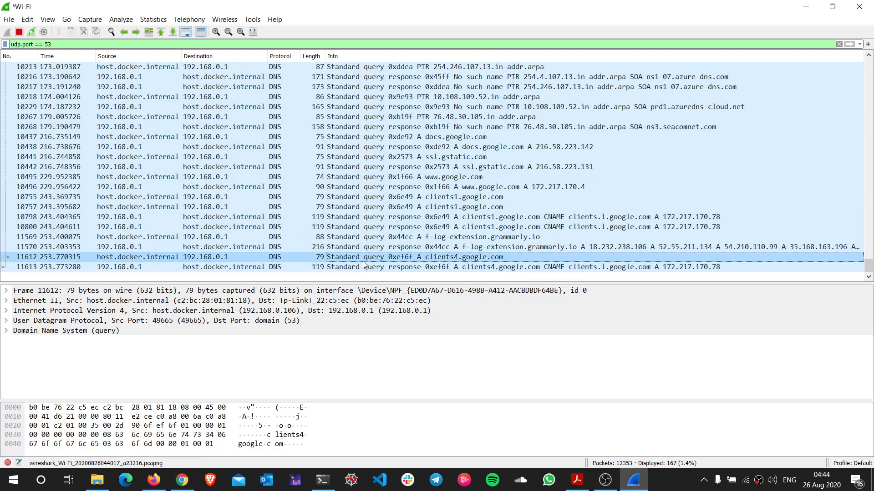
double_click(361, 267)
double_click(110, 122)
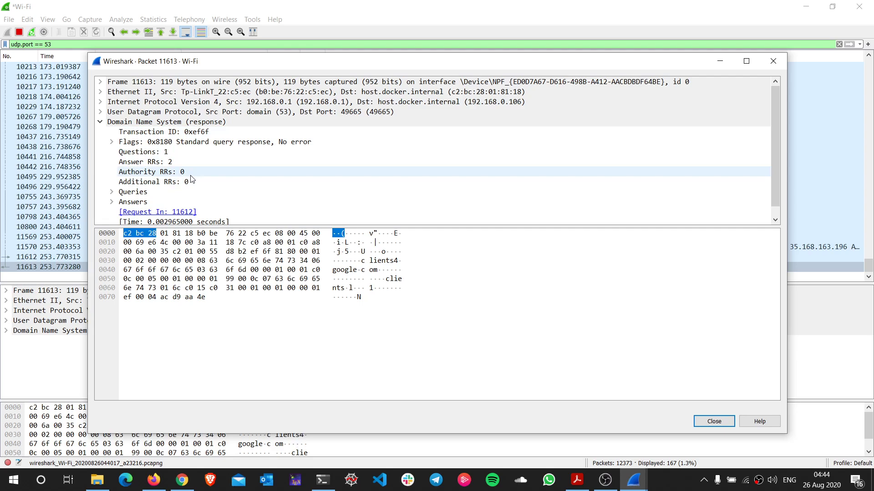
scroll(181, 177, "down", 1)
left_click(113, 182)
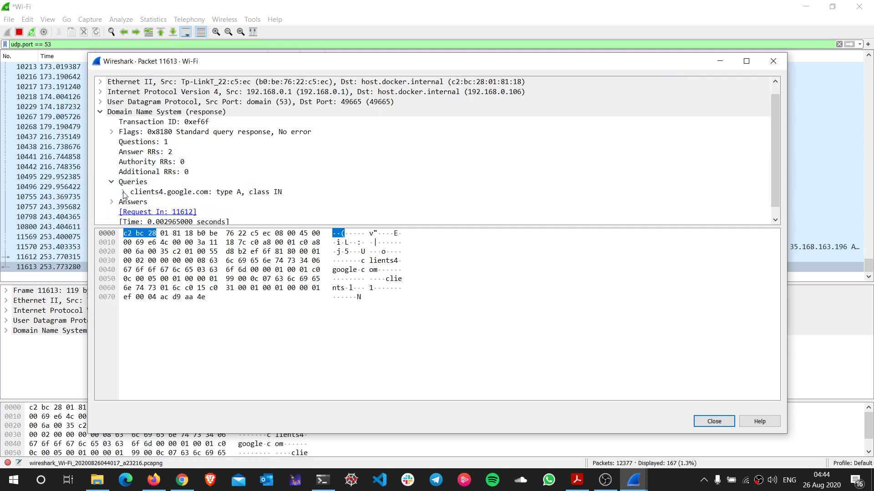
Expand the Answers section of the clients4.google.com response, and close the packet's separate window.
left_click(112, 202)
scroll(122, 205, "down", 1)
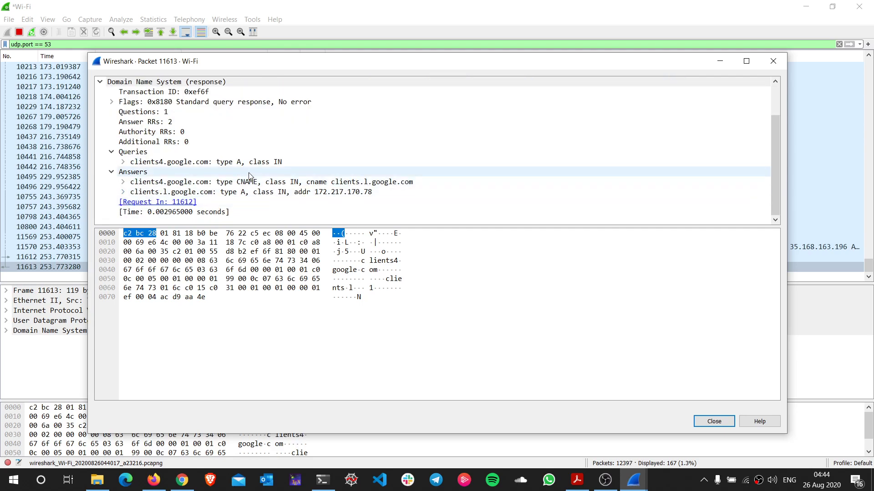
left_click(773, 61)
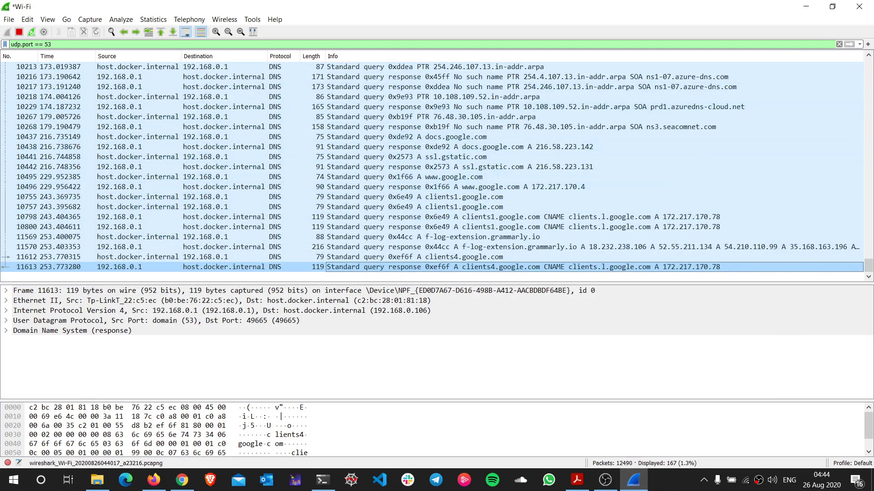
Switch between Chrome and Wireshark, and examine the newest port 53 queries and responses in the packet list.
key("alt+Tab")
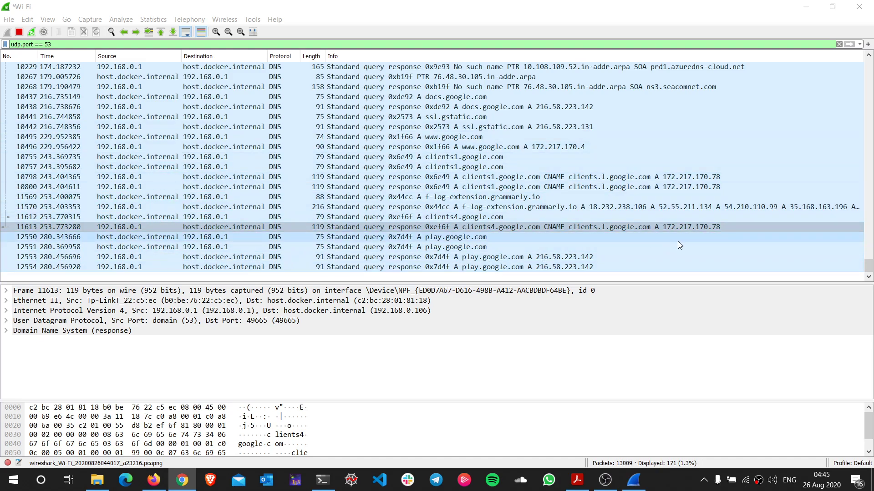
left_click(30, 33)
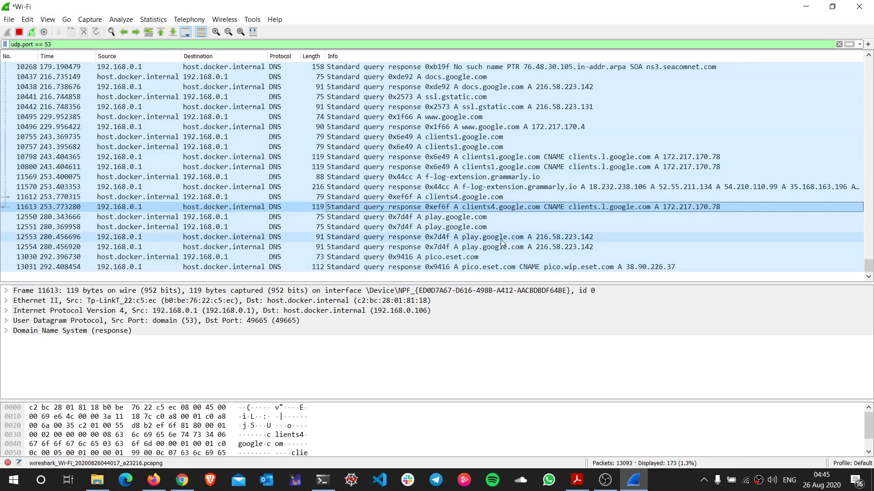
key("alt+Tab")
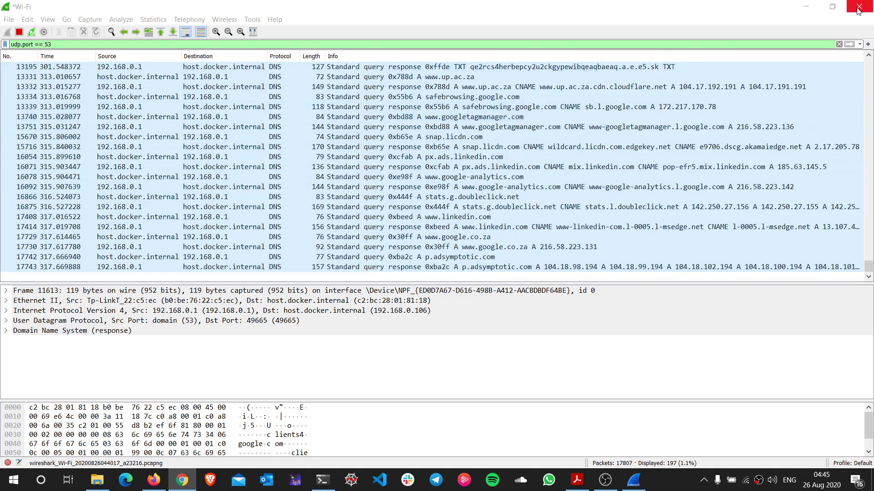
left_click_drag(682, 490, 873, 123)
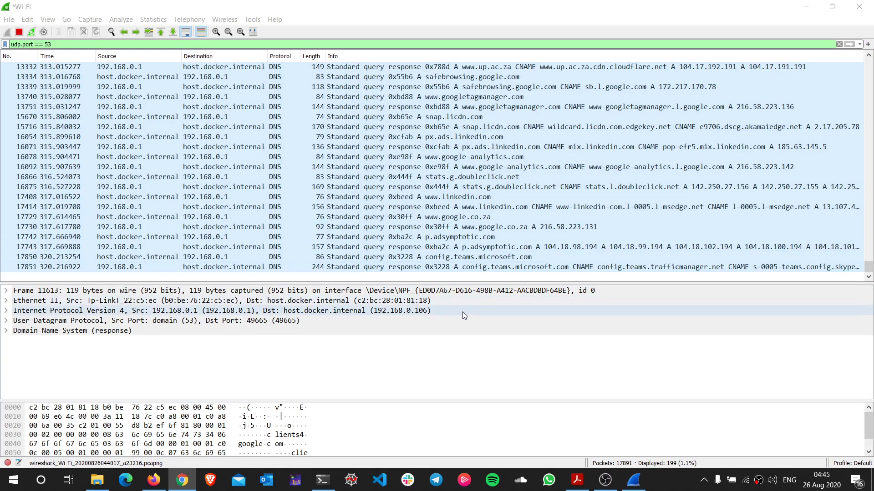
scroll(487, 198, "up", 3)
scroll(487, 199, "down", 3)
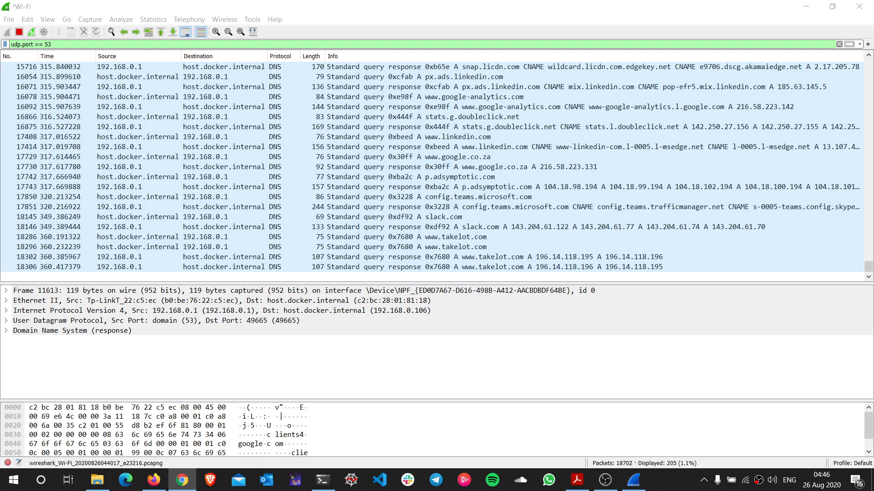
Stop the Wi-Fi capture, start a new one without saving the captured packets, and switch to Chrome.
left_click(19, 37)
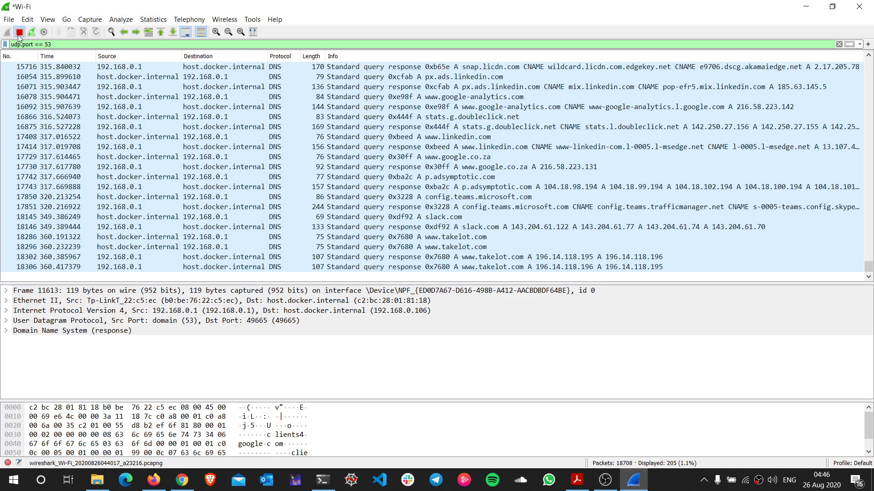
left_click(19, 32)
left_click(7, 32)
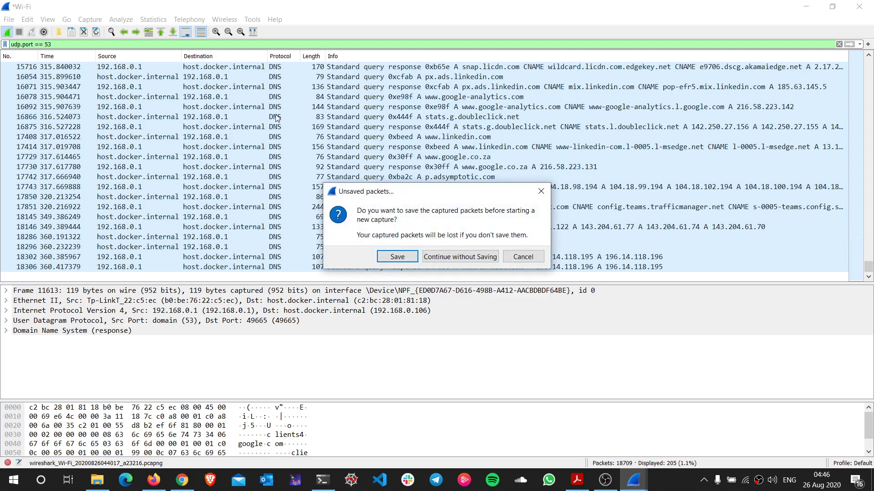
left_click(460, 258)
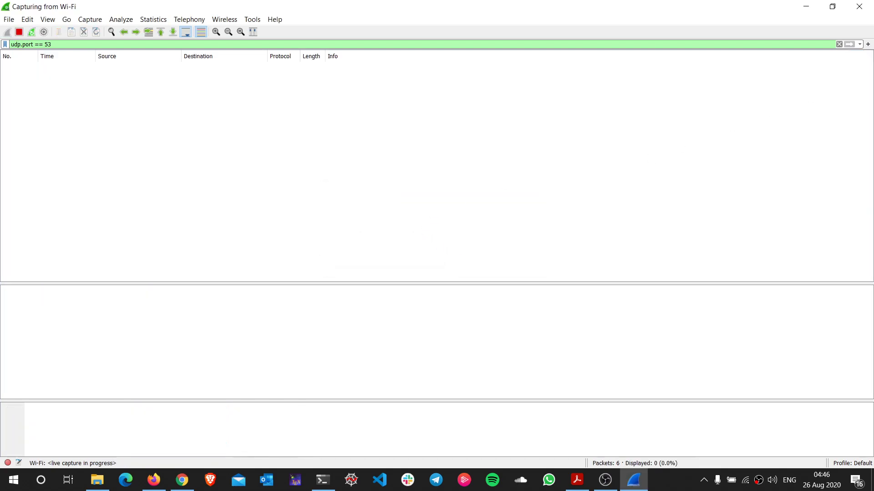
left_click(182, 480)
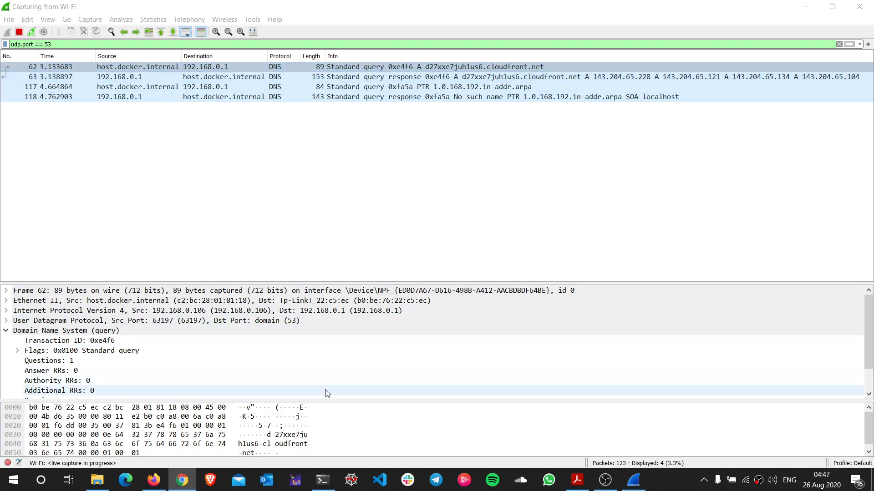
Open the d27xxe7juh1us6.cloudfront.net query, packet 62, in its own window, expand its Flags section, and close the window.
scroll(79, 359, "down", 1)
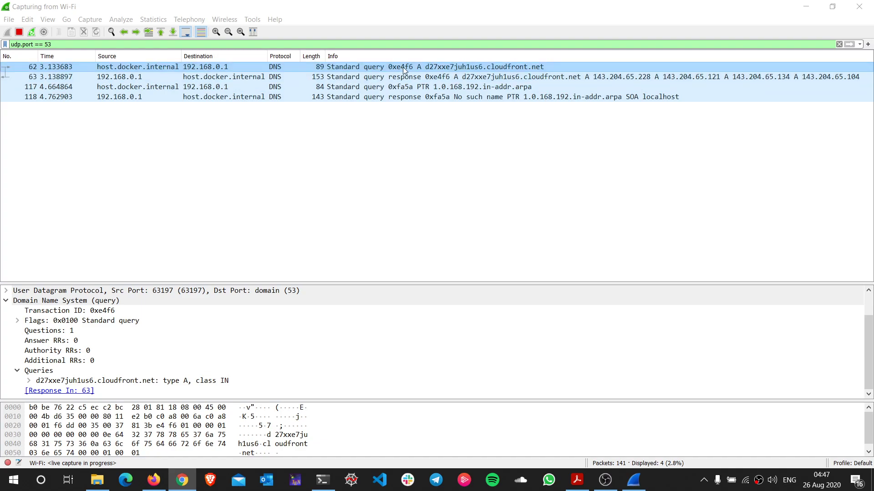
left_click(3, 68)
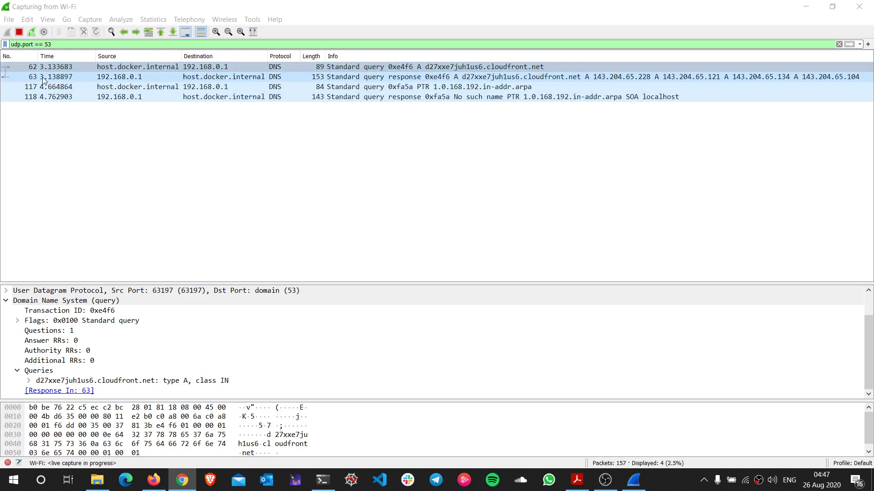
double_click(383, 67)
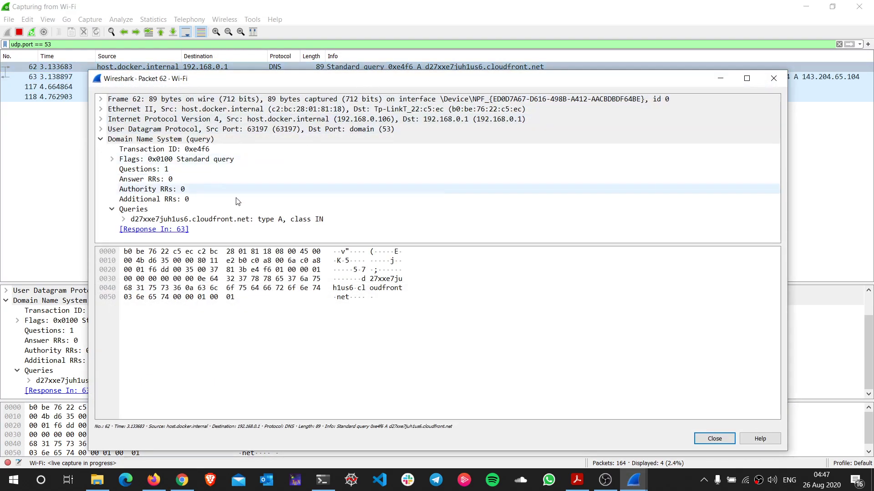
left_click(112, 159)
scroll(271, 164, "down", 2)
scroll(271, 164, "up", 2)
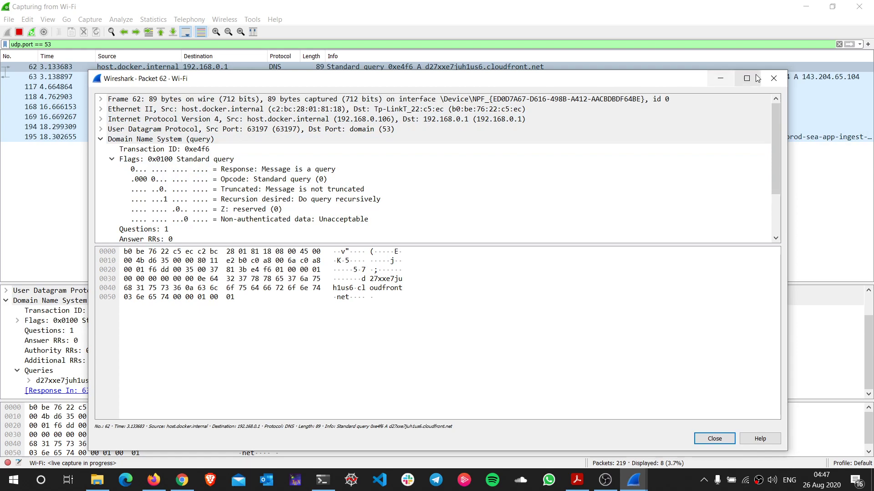
left_click(773, 78)
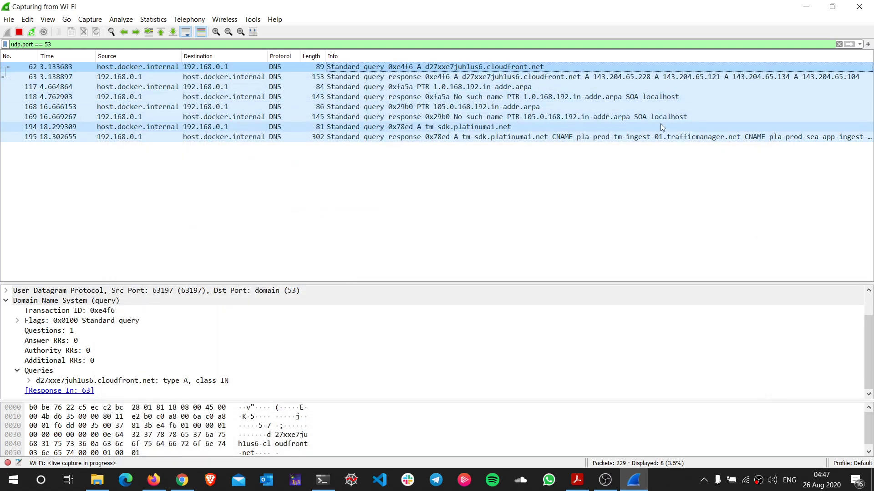
left_click(182, 480)
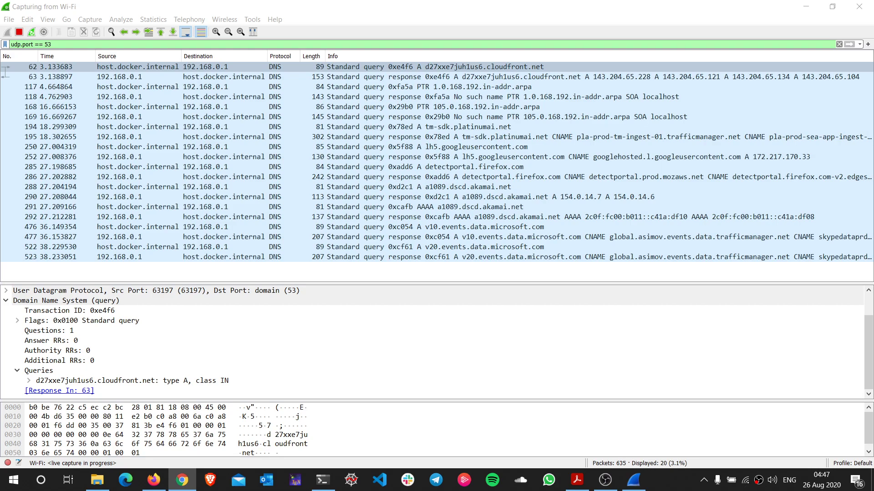
left_click(182, 480)
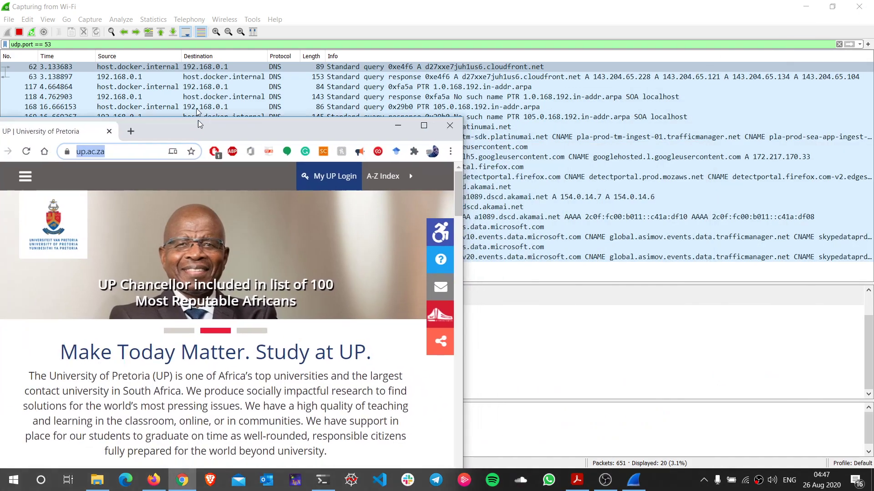
left_click_drag(293, 25, 74, 23)
type("www.")
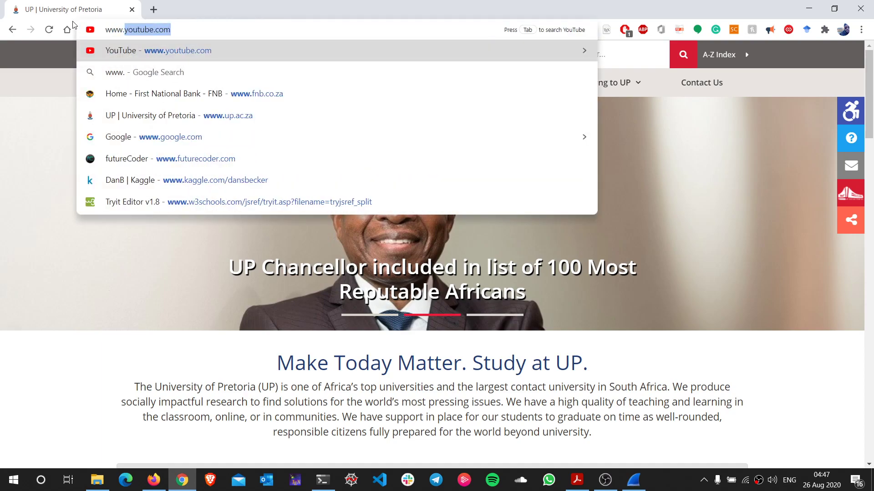
type("uct")
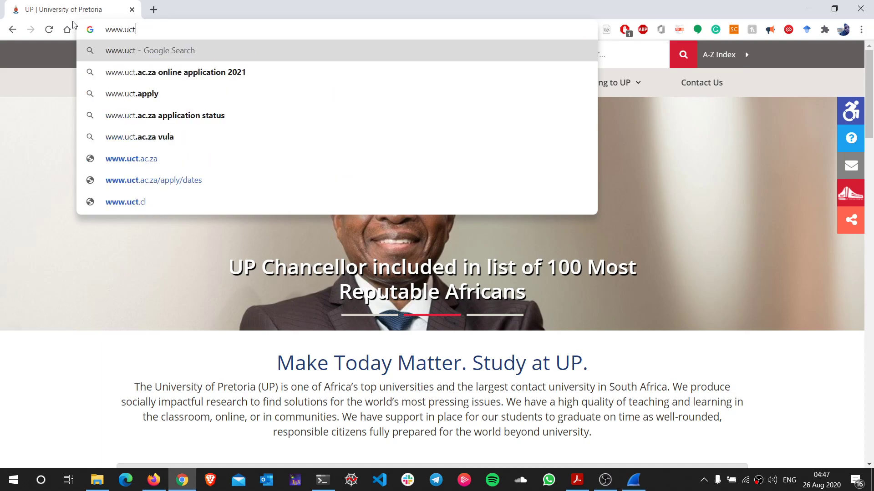
type(".ax")
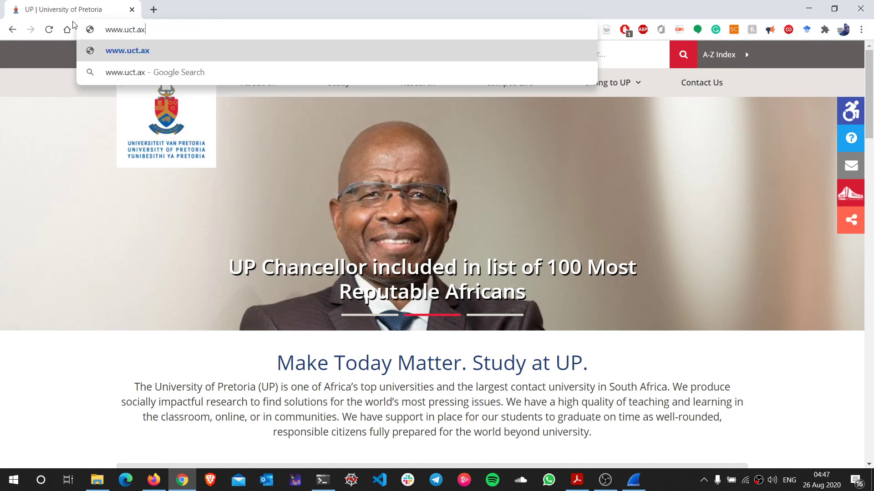
key("BackSpace")
type("c.za")
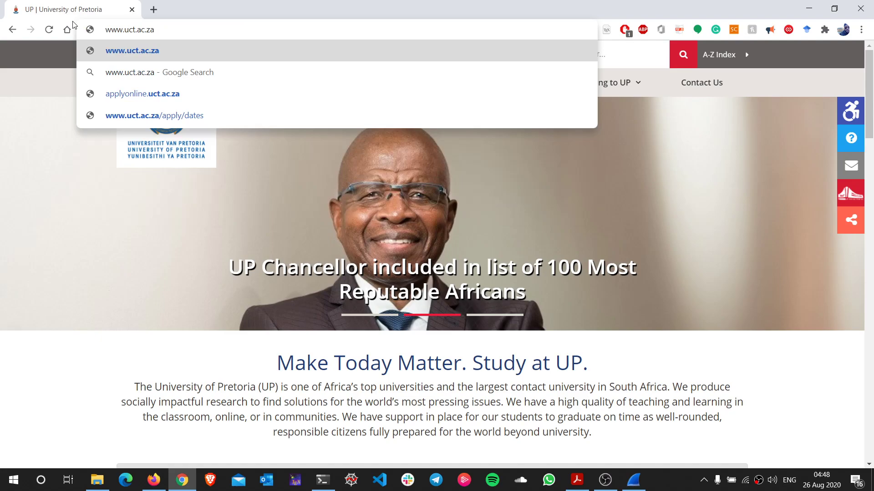
Return to Wireshark, stop the running capture, and start a fresh one without saving the captured packets.
key("alt+Tab")
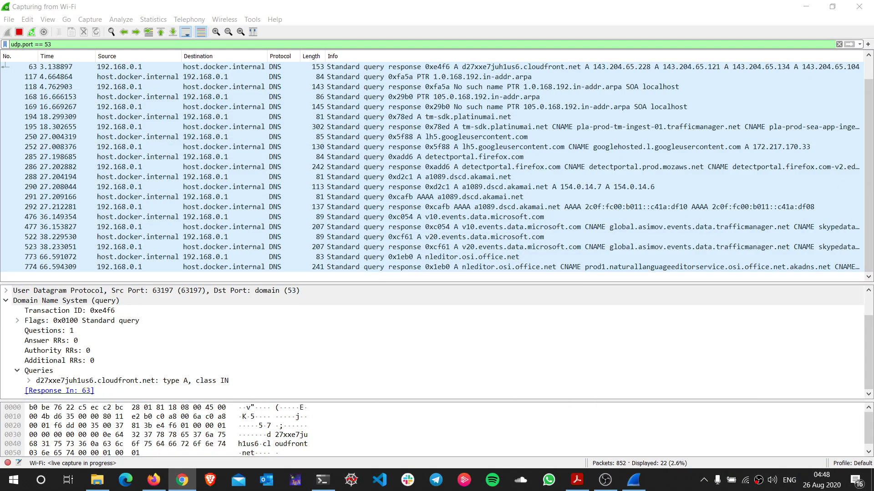
left_click(19, 31)
left_click(7, 31)
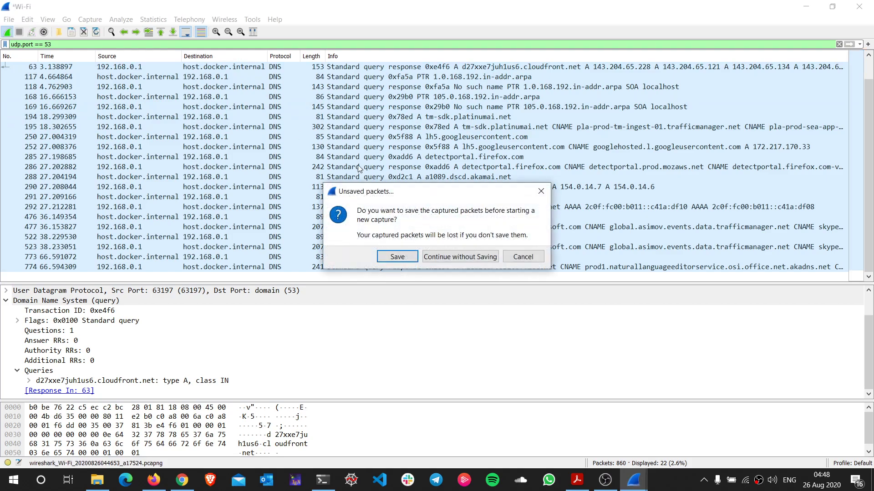
left_click(437, 258)
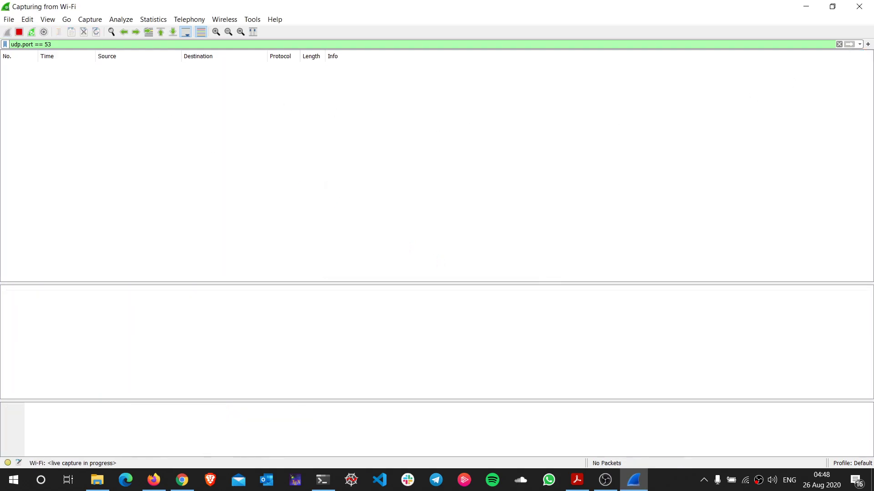
key("alt+Tab")
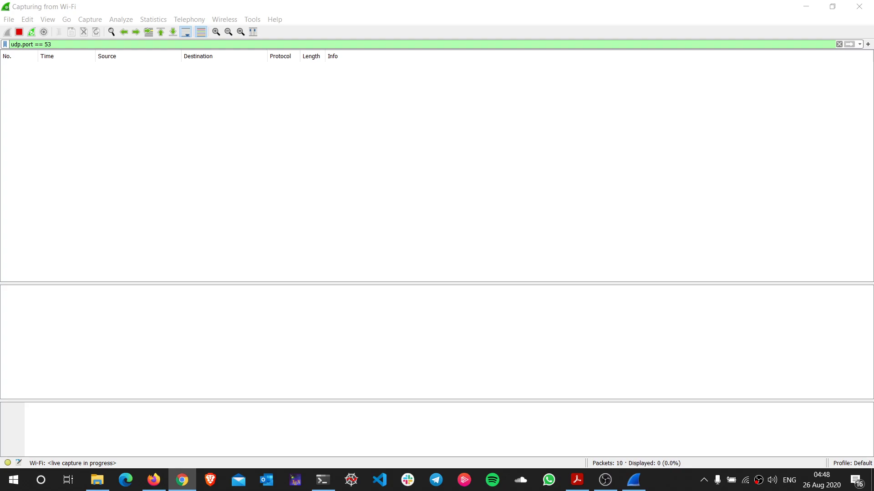
left_click(455, 67)
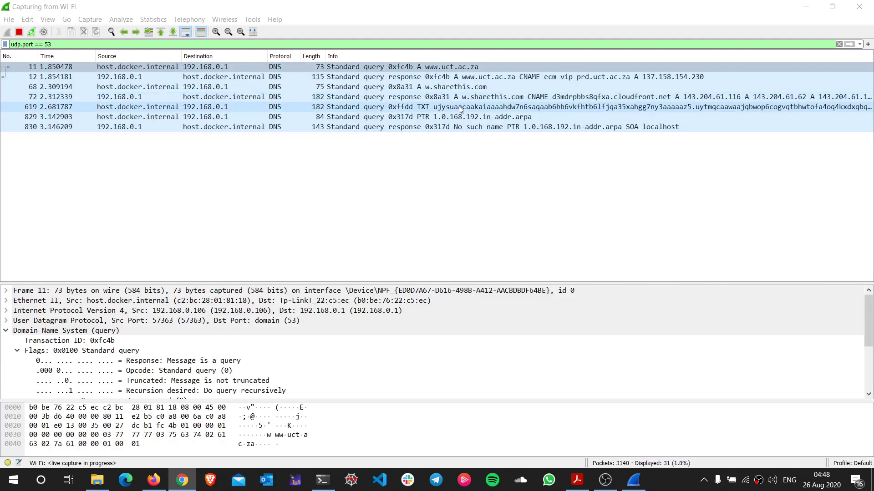
scroll(445, 80, "up", 4)
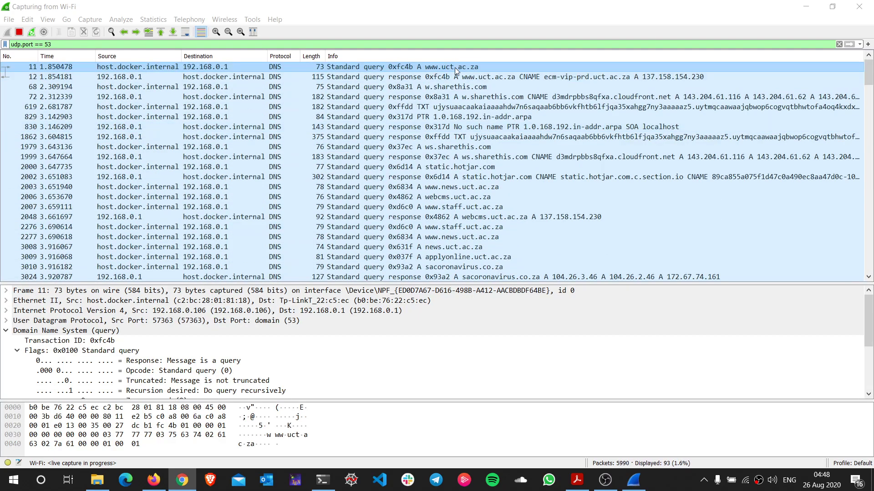
key("alt+Tab")
key("alt+Tab")
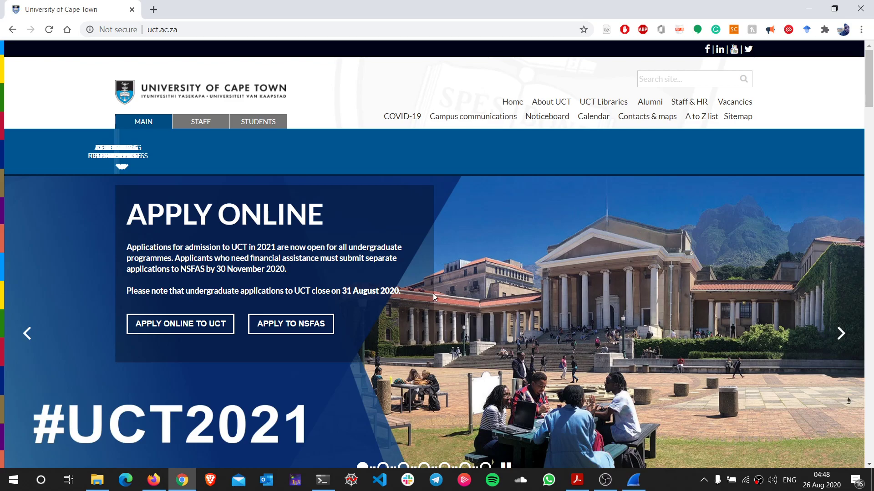
key("alt+Tab")
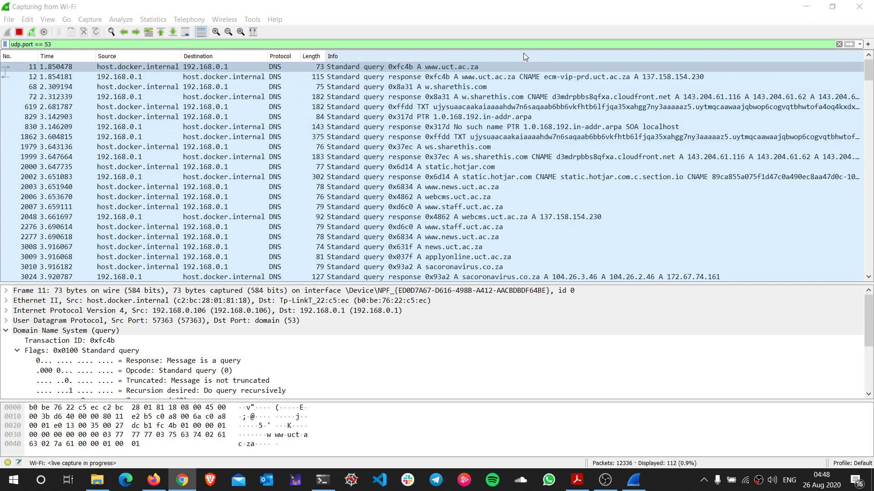
left_click(468, 69)
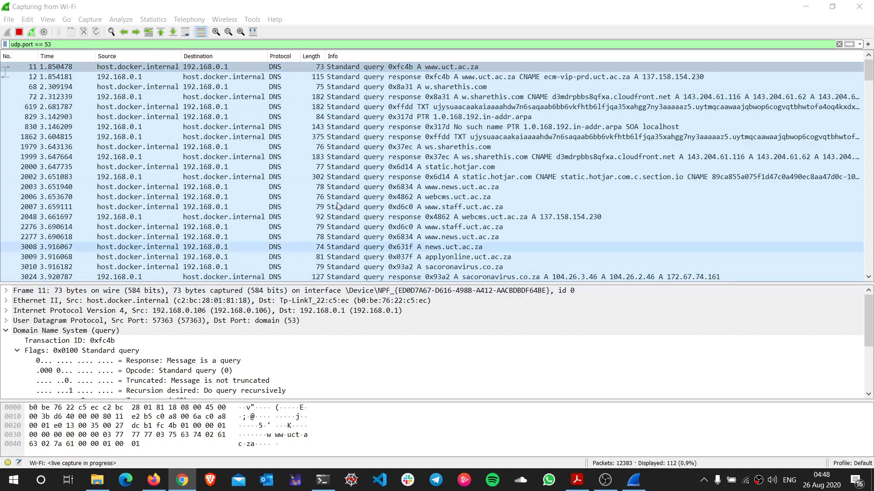
left_click(448, 68)
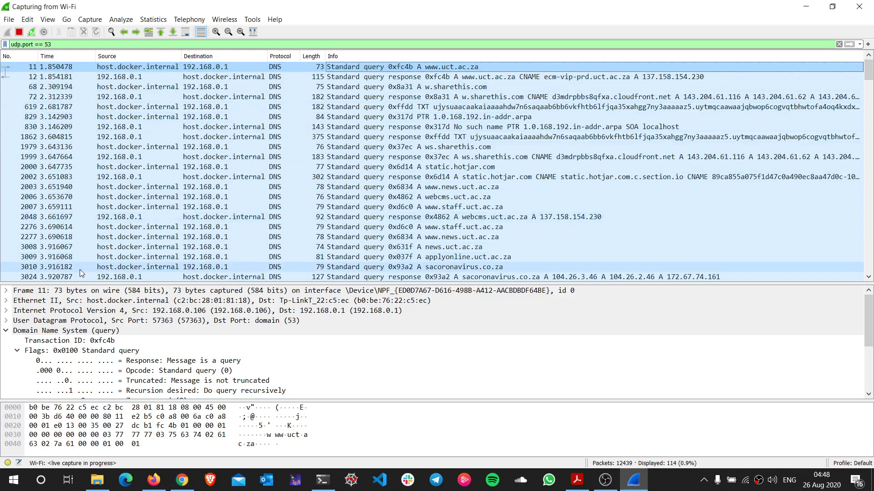
left_click(17, 351)
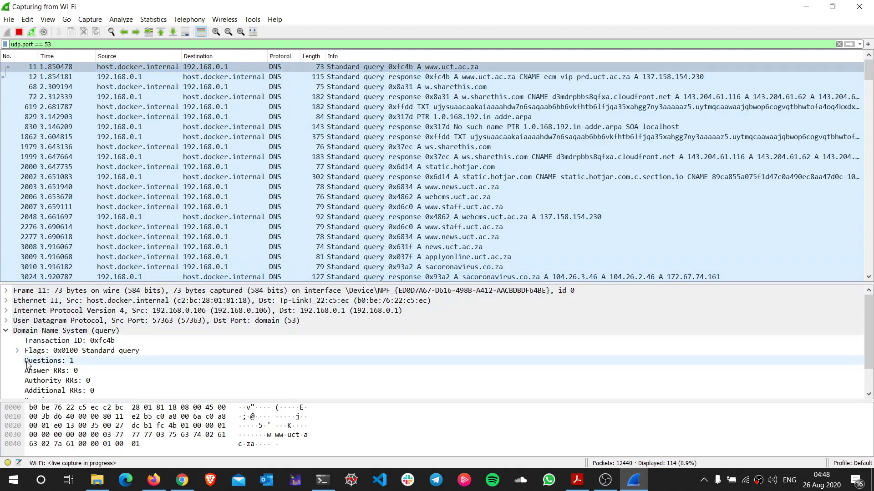
left_click(35, 361)
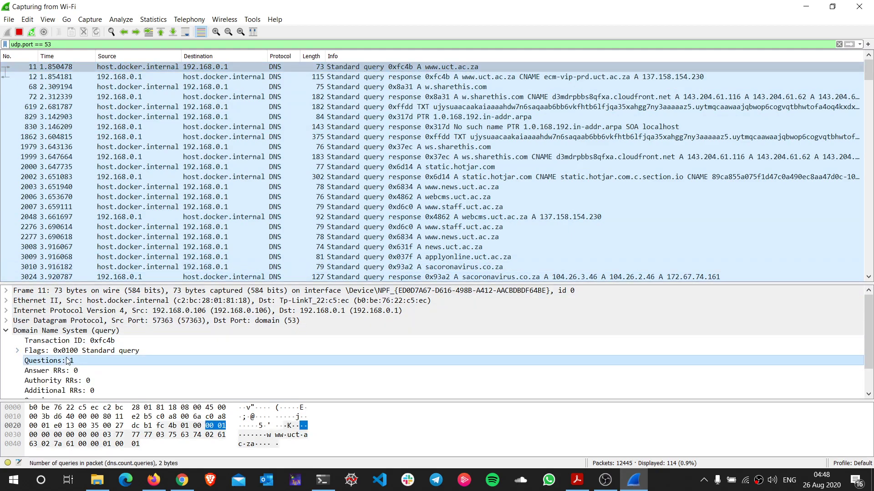
scroll(104, 378, "down", 1)
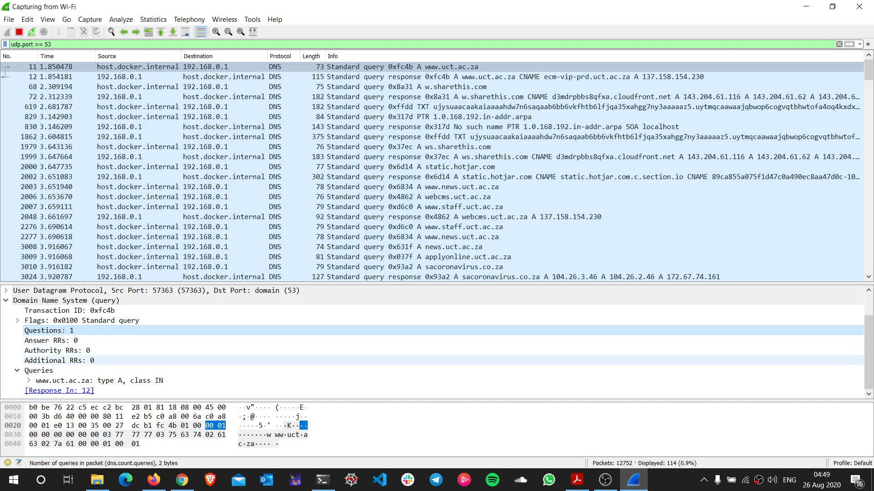
left_click(29, 380)
scroll(91, 350, "down", 2)
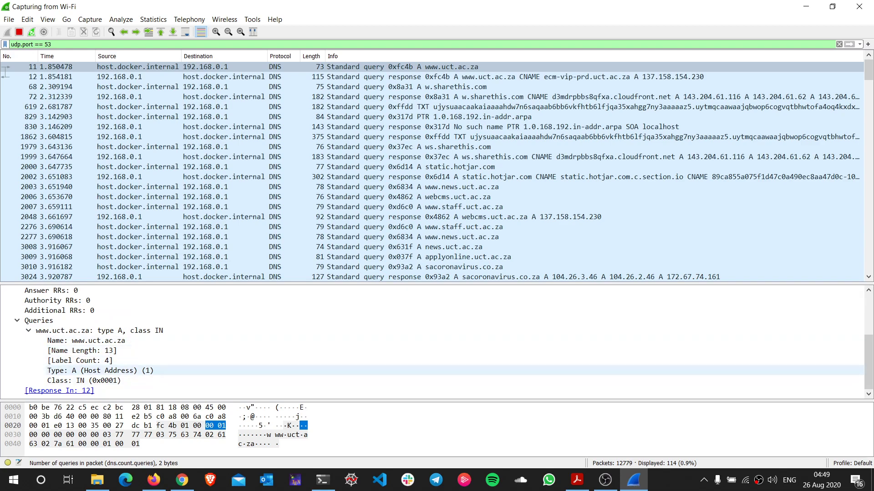
scroll(437, 341, "up", 2)
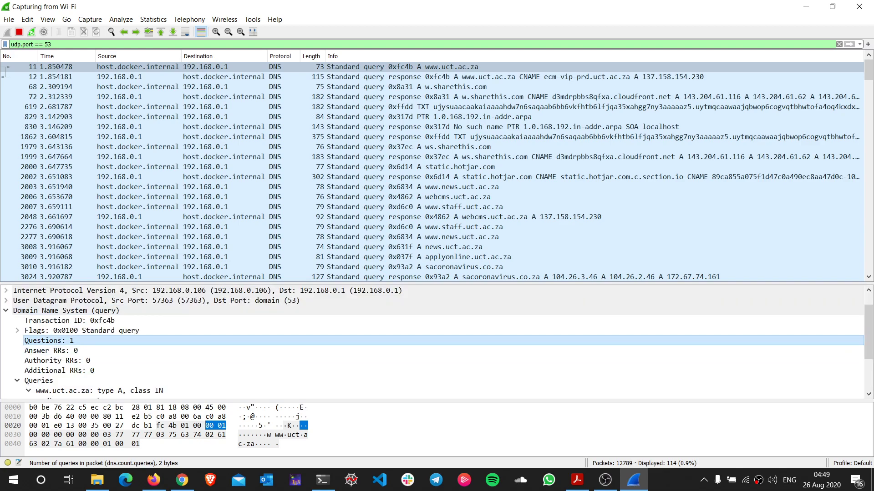
Apply the query's Transaction ID as the display filter, dns.id == 0xfc4b.
left_click(68, 320)
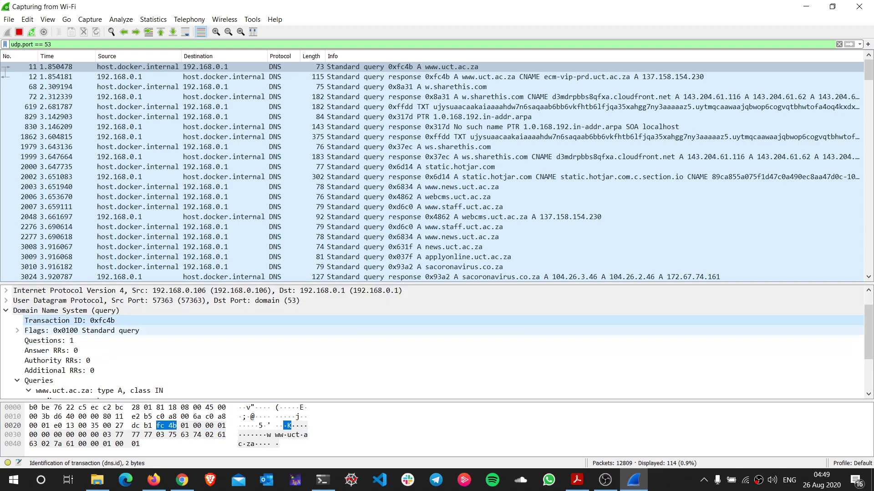
right_click(107, 320)
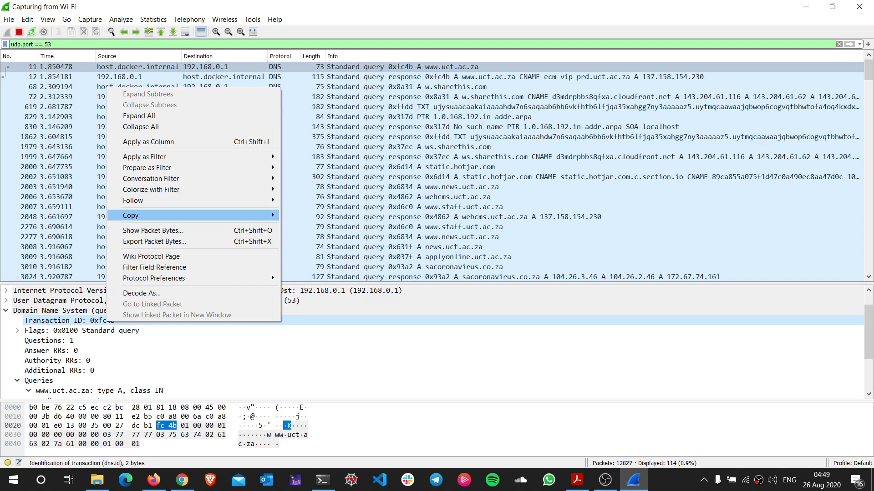
mouse_move(150, 157)
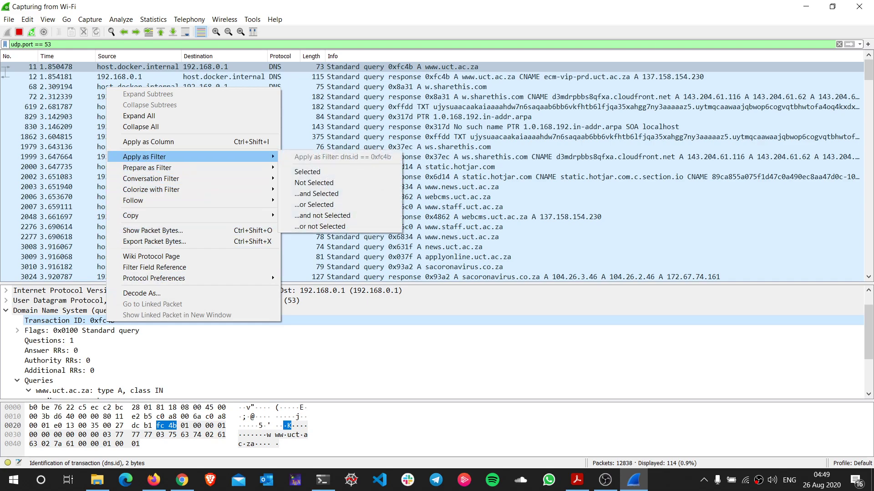
left_click(314, 171)
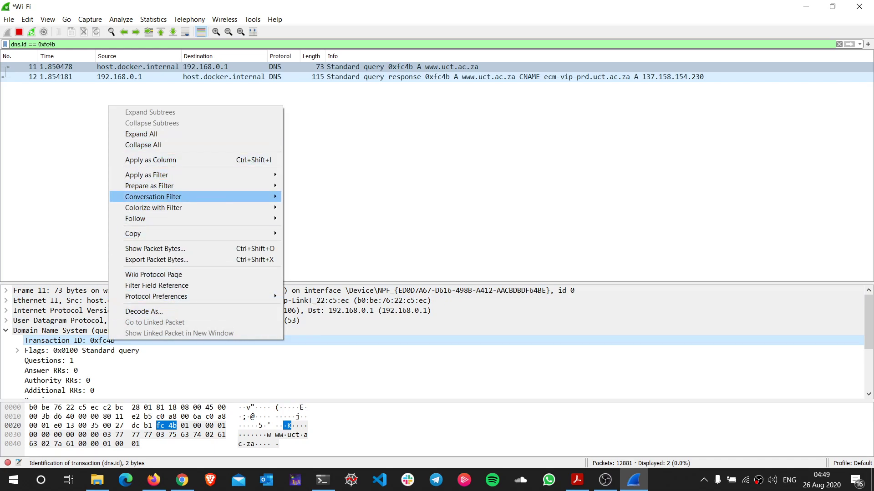
mouse_move(191, 175)
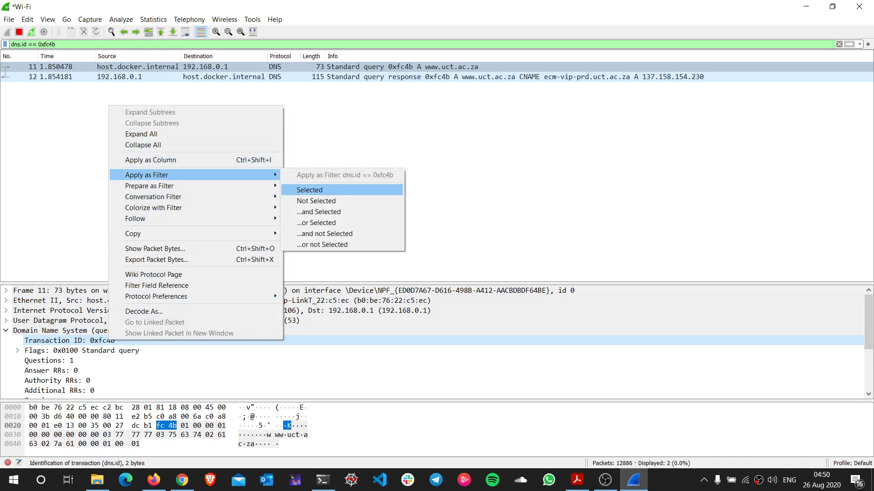
left_click(314, 190)
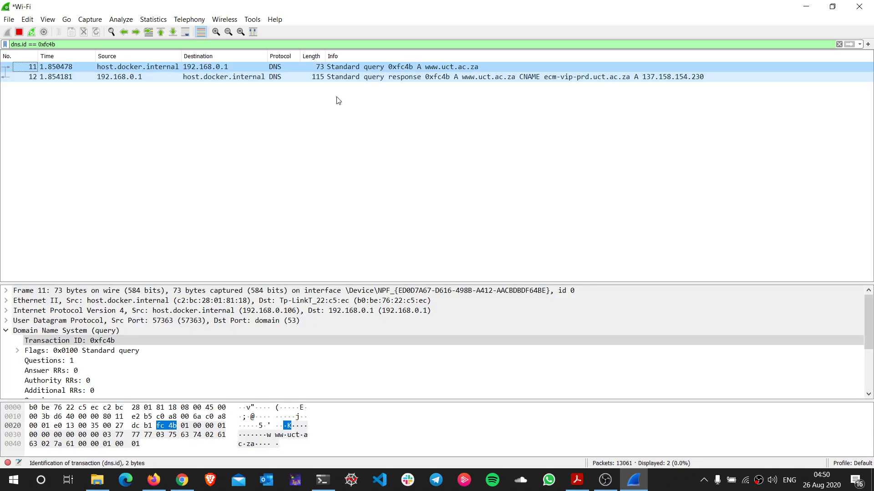
Select query packet 11, dismiss the mail notification, and follow the link to response packet 12 to read its Answers section.
left_click(359, 67)
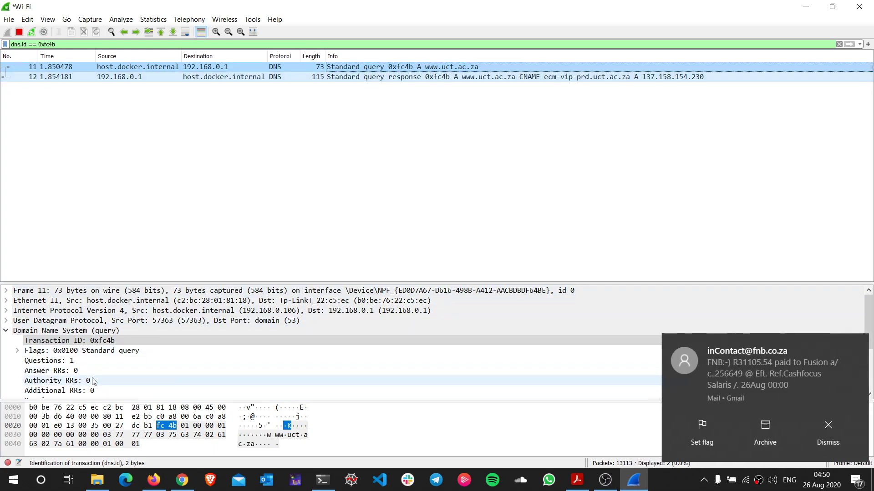
scroll(86, 380, "down", 3)
left_click(852, 345)
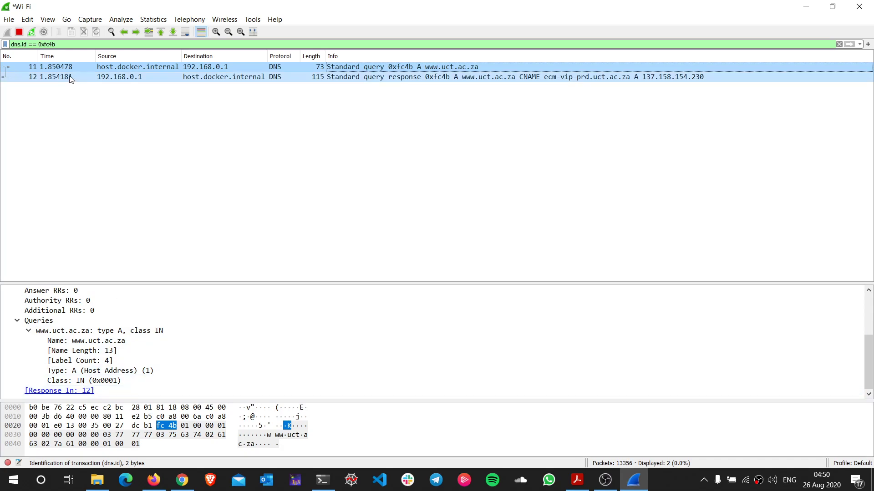
left_click(76, 391)
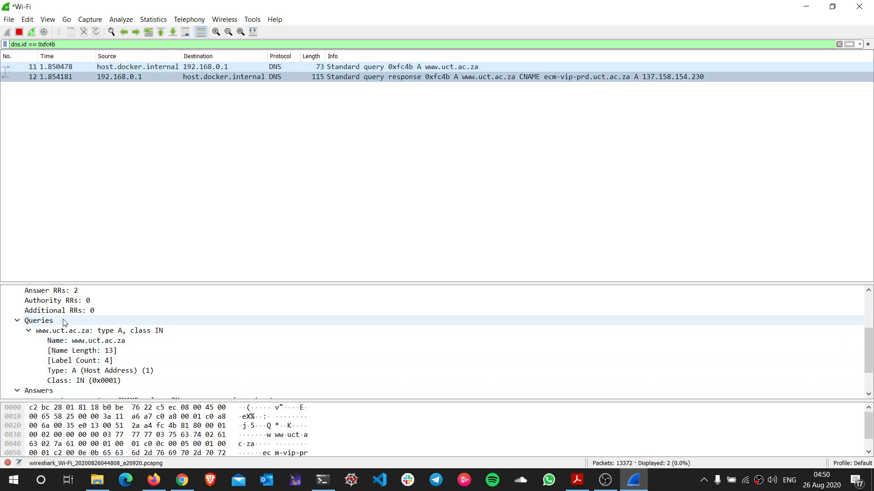
scroll(96, 322, "down", 2)
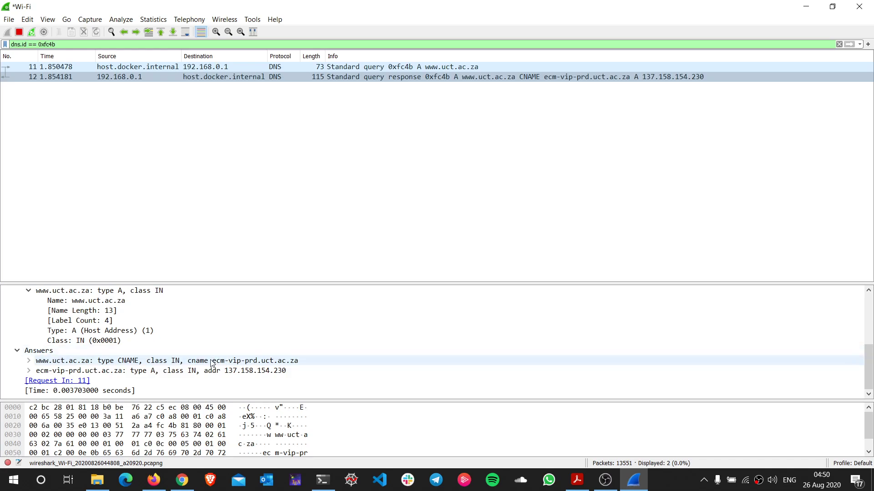
right_click(260, 363)
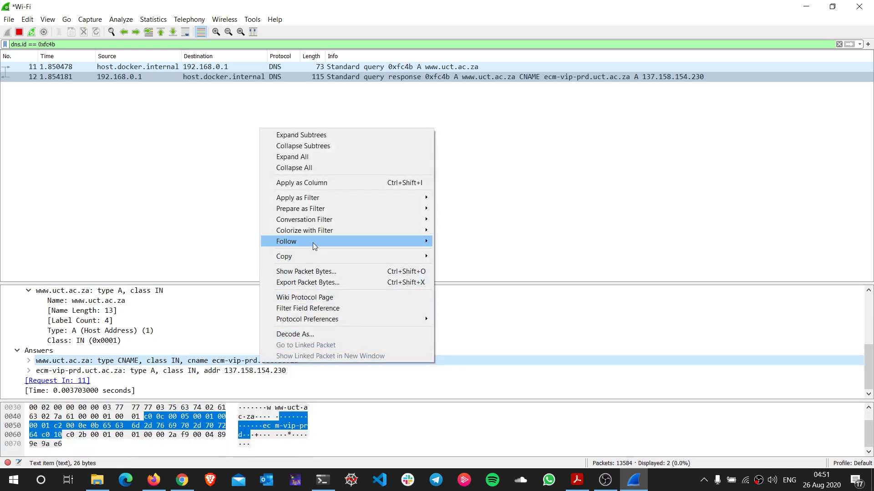
mouse_move(309, 256)
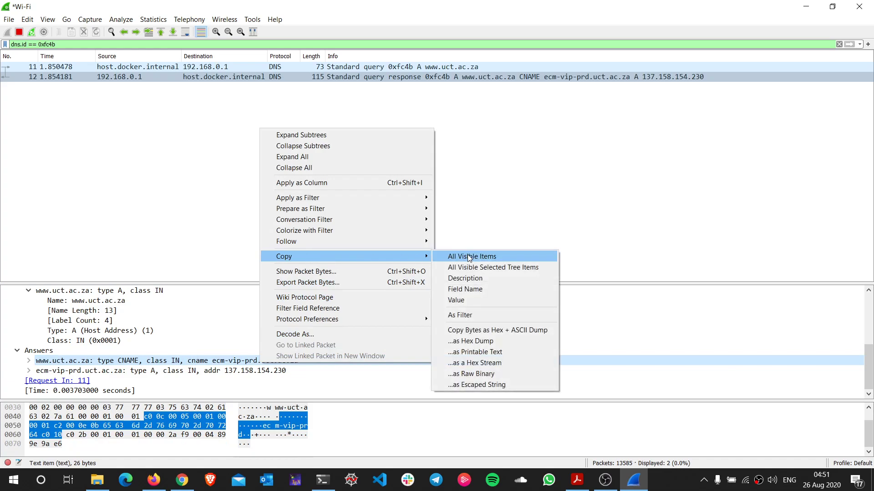
left_click(445, 302)
key("alt+Tab")
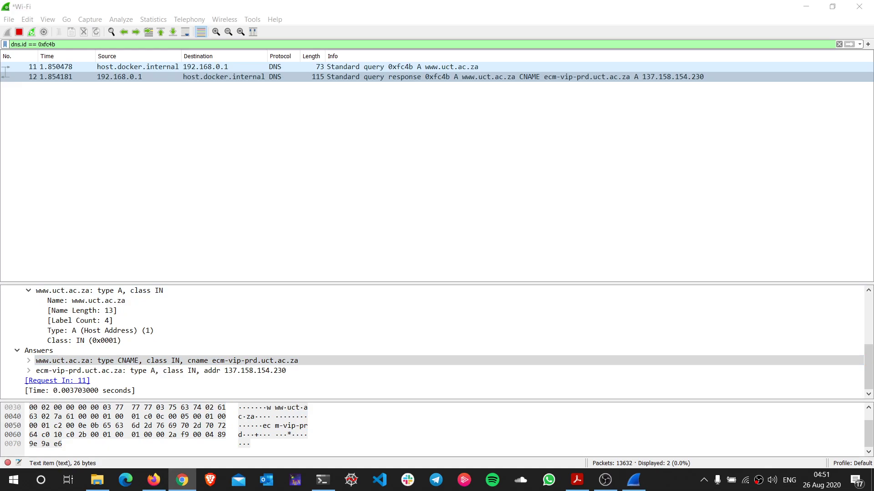
left_click_drag(871, 157, 409, 1)
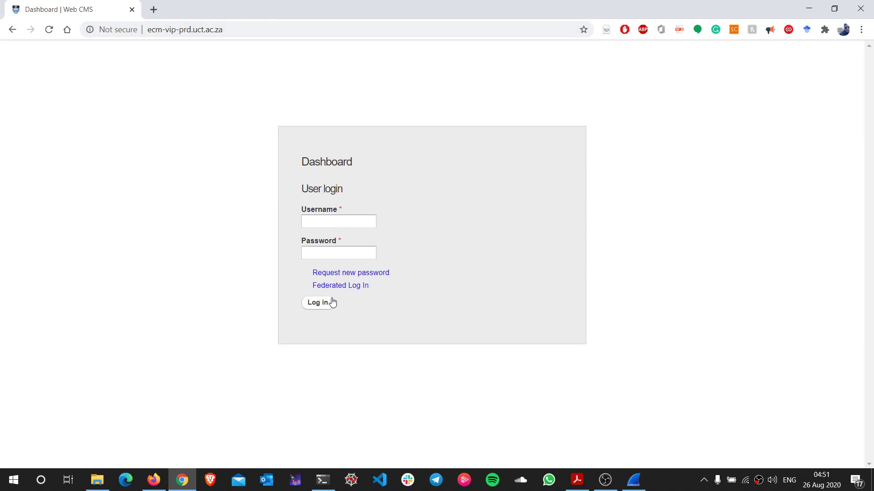
Focus the login form's Username field, dismiss its suggestions, and move the Chrome window off this display.
left_click(334, 221)
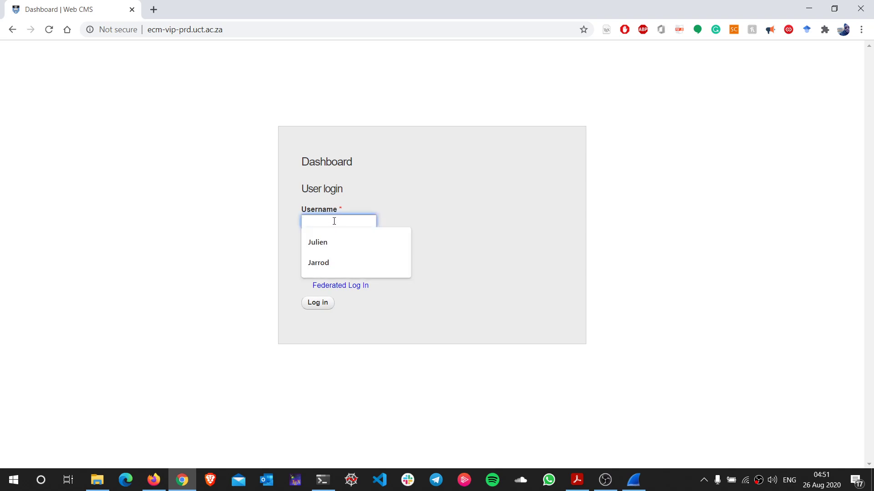
key("Escape")
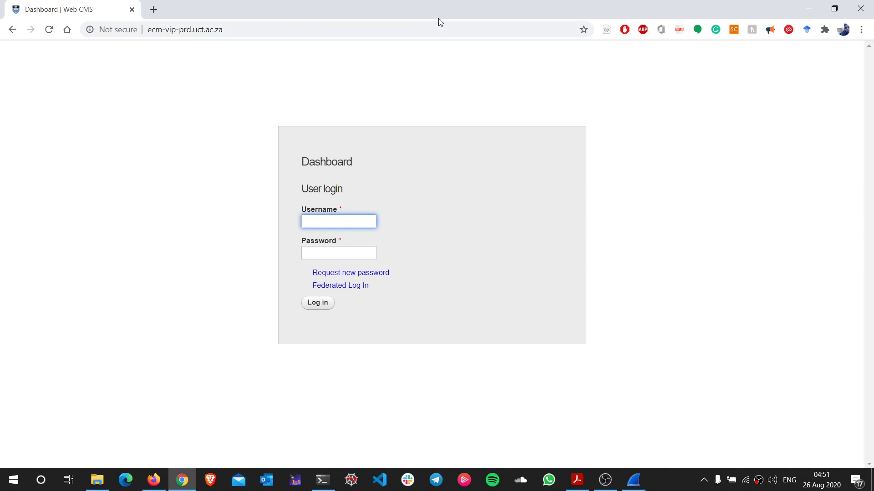
left_click_drag(435, 7, 873, 159)
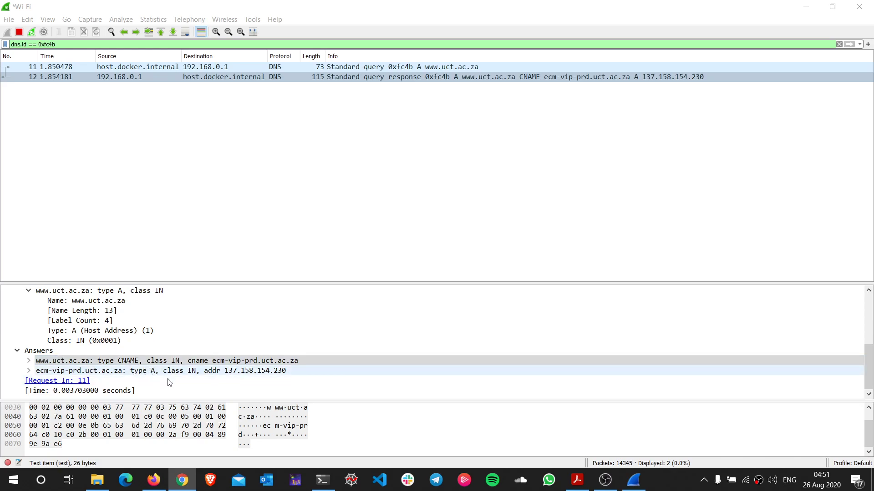
In Wireshark, copy the value of the ecm-vip-prd.uct.ac.za type A answer, and switch to Chrome.
left_click(286, 372)
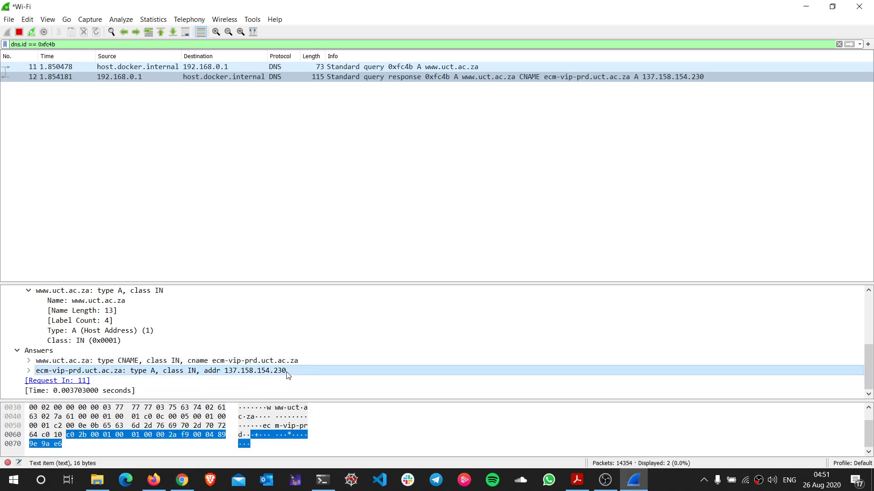
right_click(269, 372)
mouse_move(402, 269)
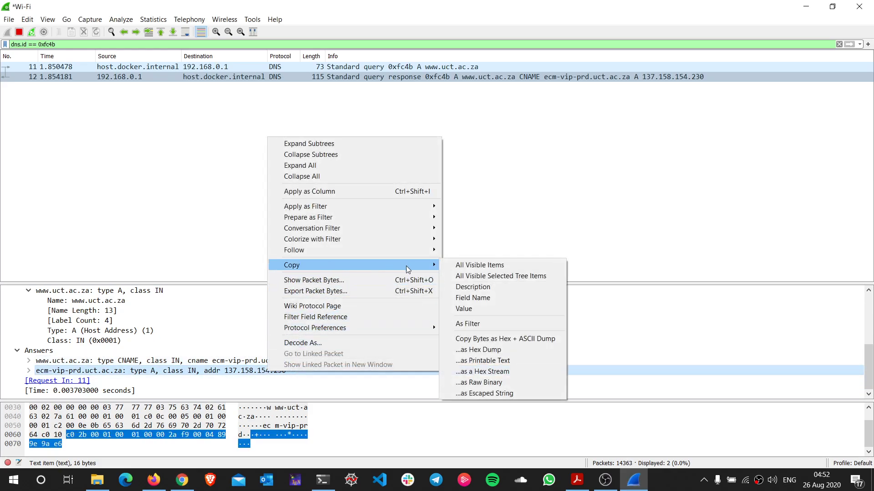
left_click(470, 308)
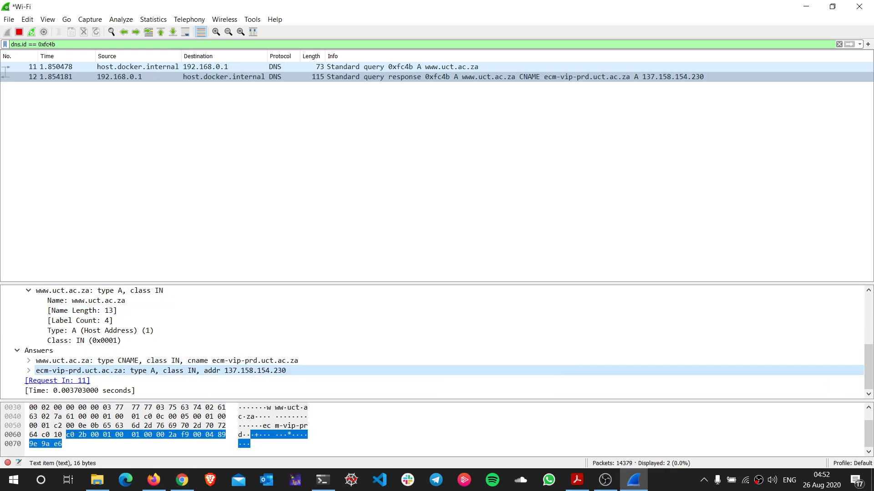
key("alt+Tab")
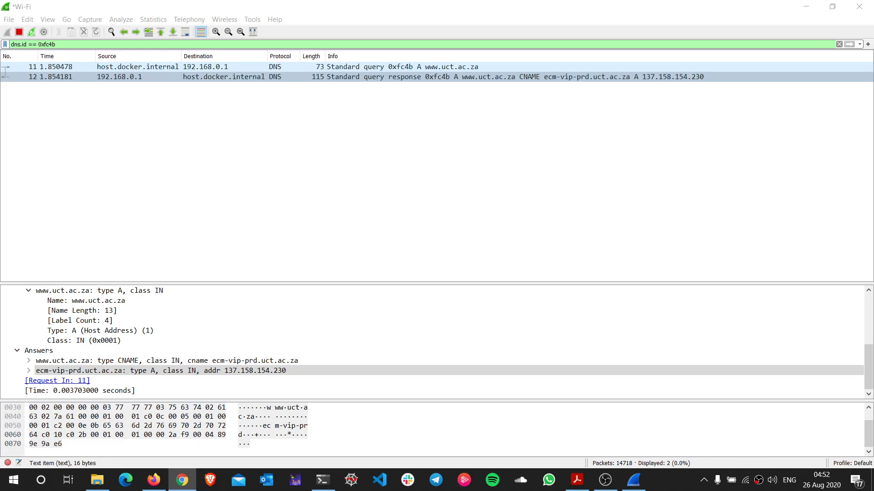
left_click_drag(873, 288, 873, 314)
left_click(91, 362)
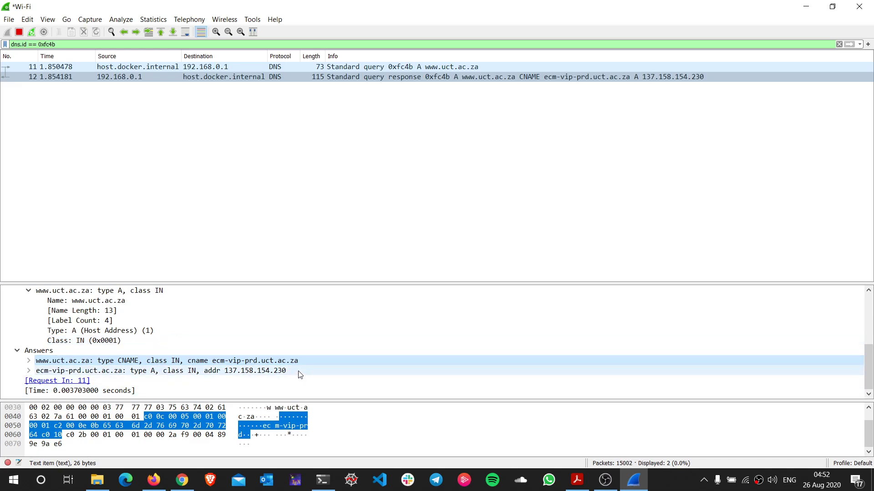
left_click(72, 383)
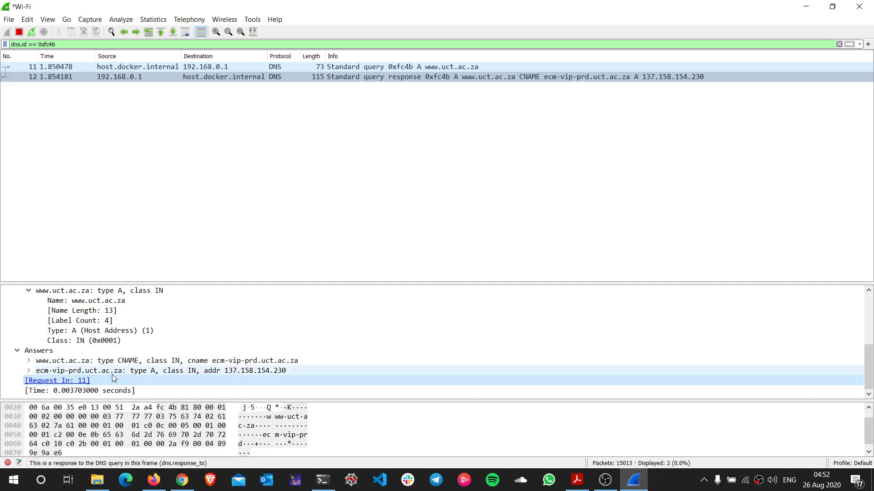
scroll(114, 379, "up", 3)
Open query packet 11 in its own window, check its DNS query fields, and close the window.
double_click(159, 68)
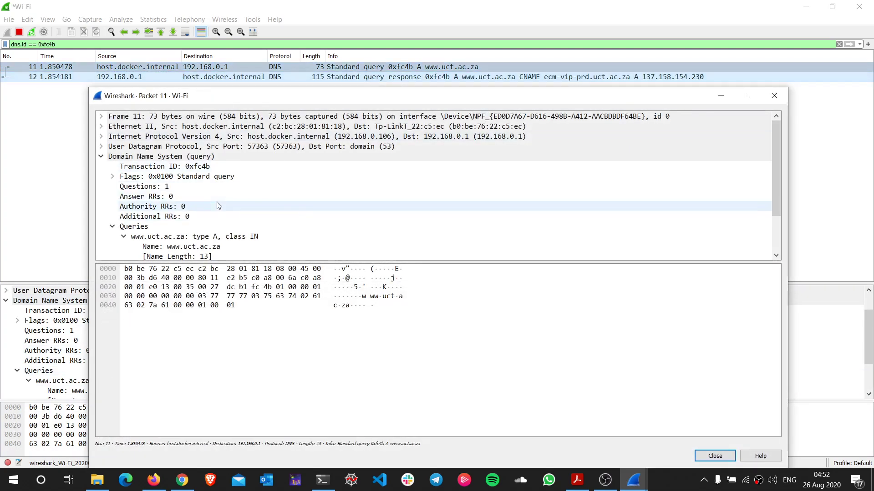
scroll(191, 191, "down", 1)
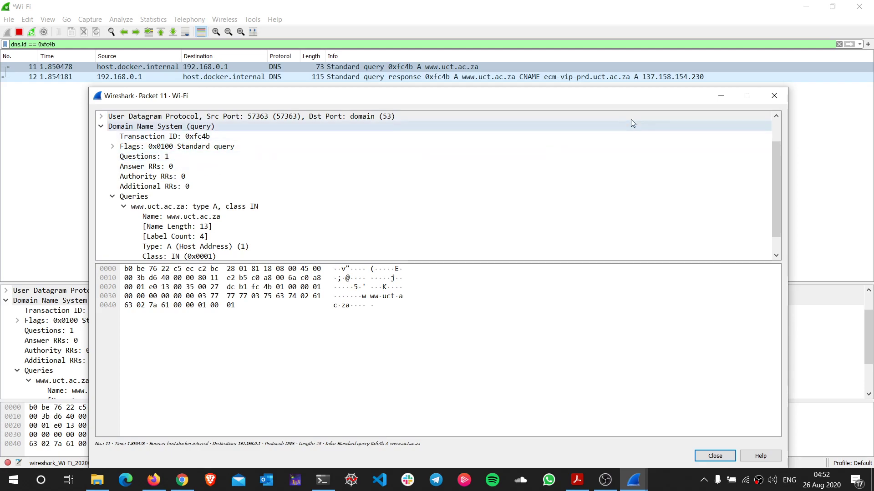
left_click(774, 96)
Follow packet 11's response link to packet 12, review its answers, and expand its User Datagram Protocol section.
scroll(53, 371, "down", 2)
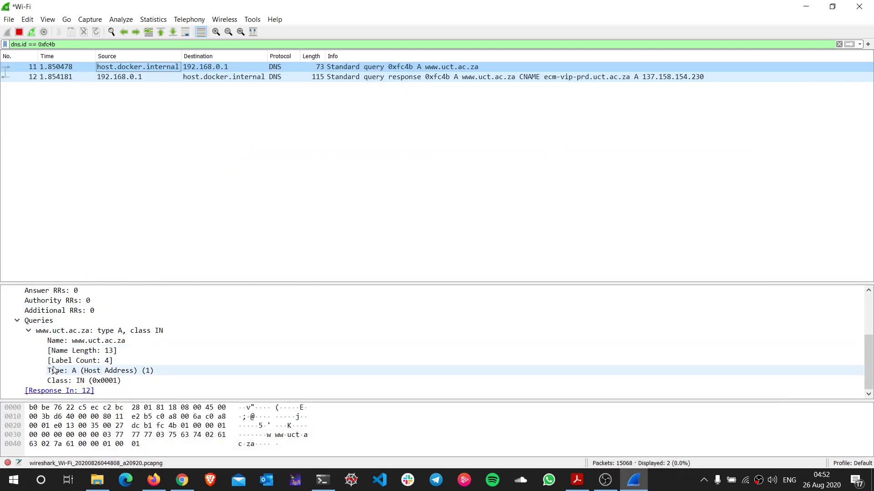
left_click(81, 394)
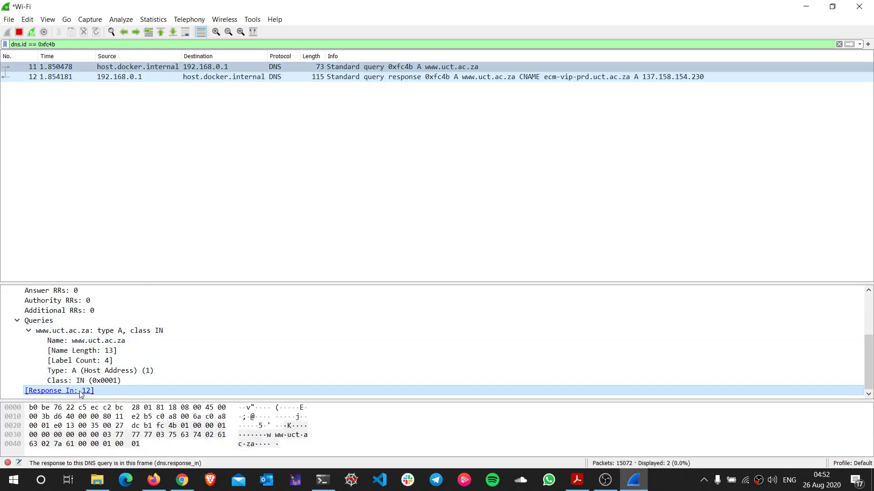
double_click(81, 392)
scroll(82, 382, "down", 2)
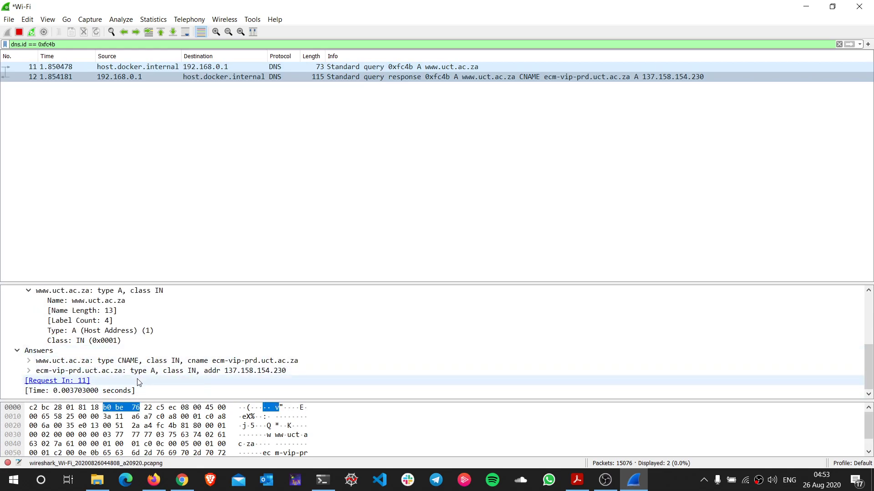
scroll(119, 382, "up", 1)
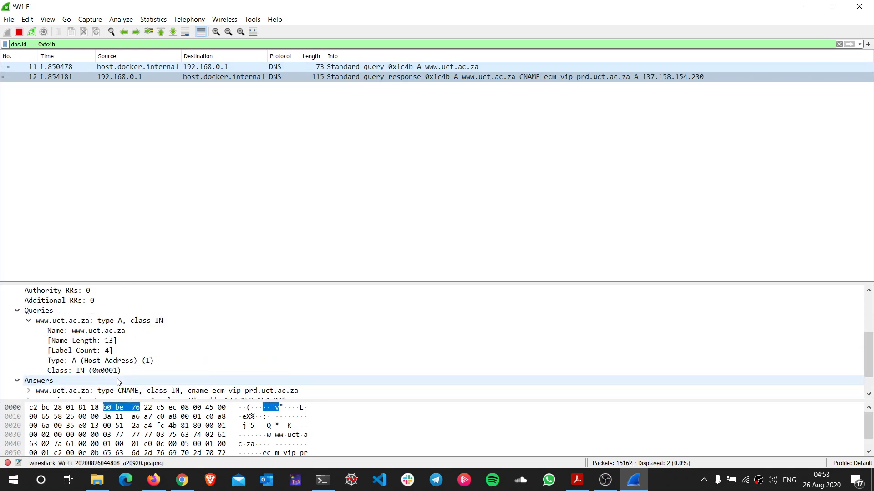
scroll(119, 381, "up", 3)
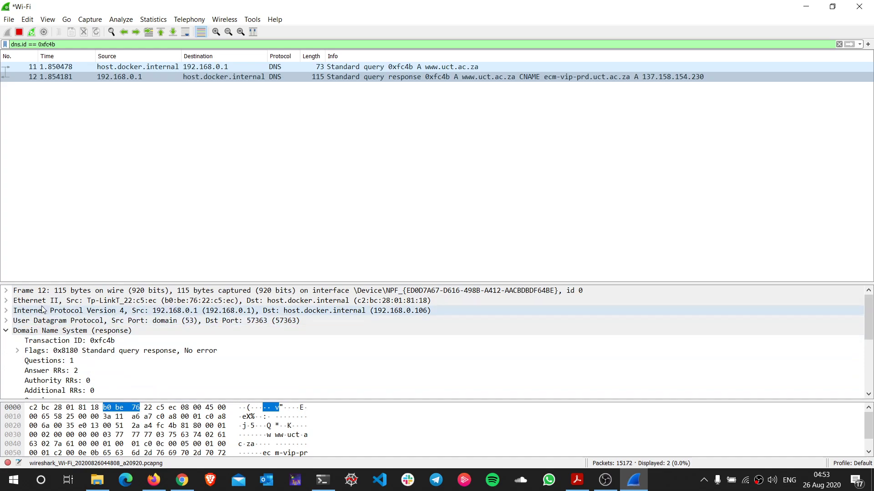
double_click(55, 321)
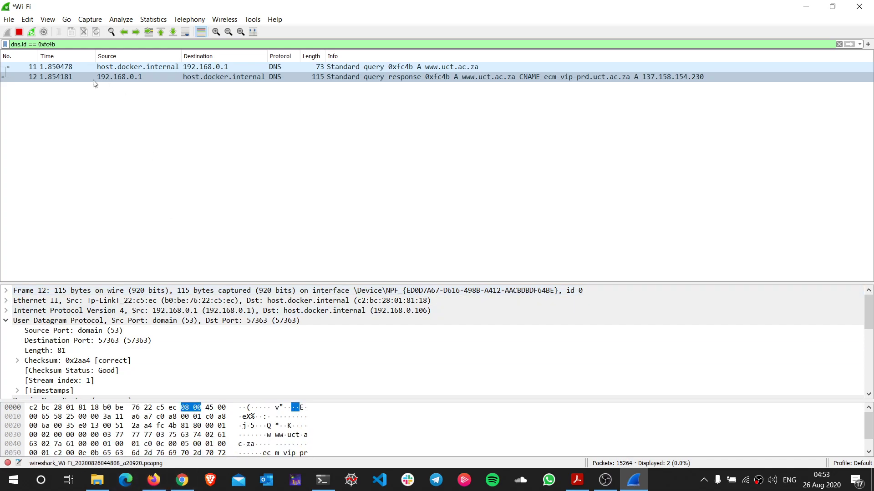
Stop the running capture and start a new one, discarding the captured packets.
left_click(18, 32)
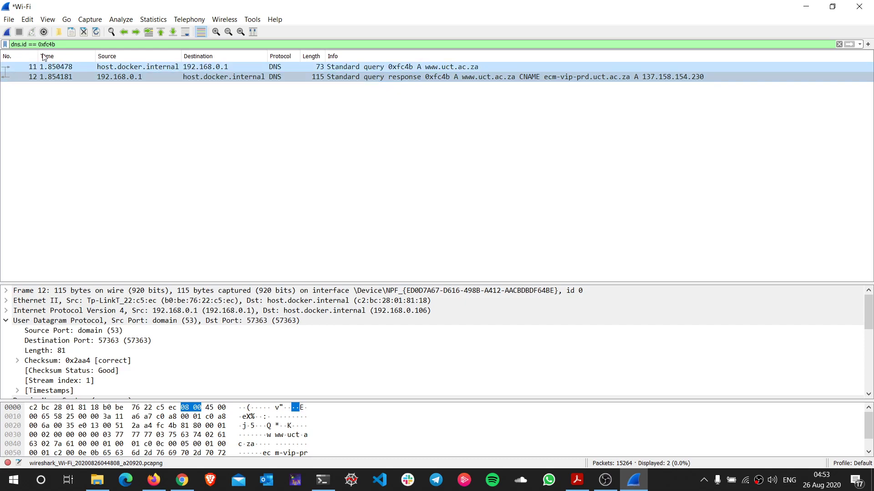
left_click(7, 33)
left_click(483, 255)
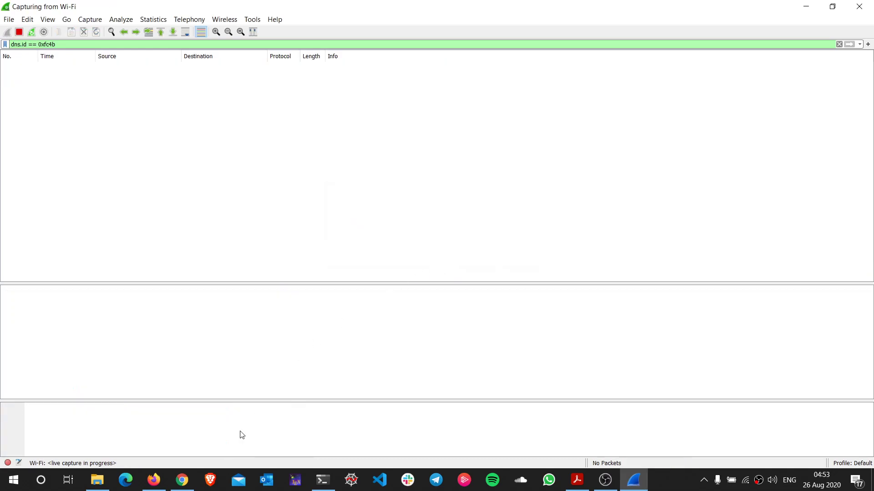
Switch to Chrome, maximize its window, and select the current page address.
left_click(159, 489)
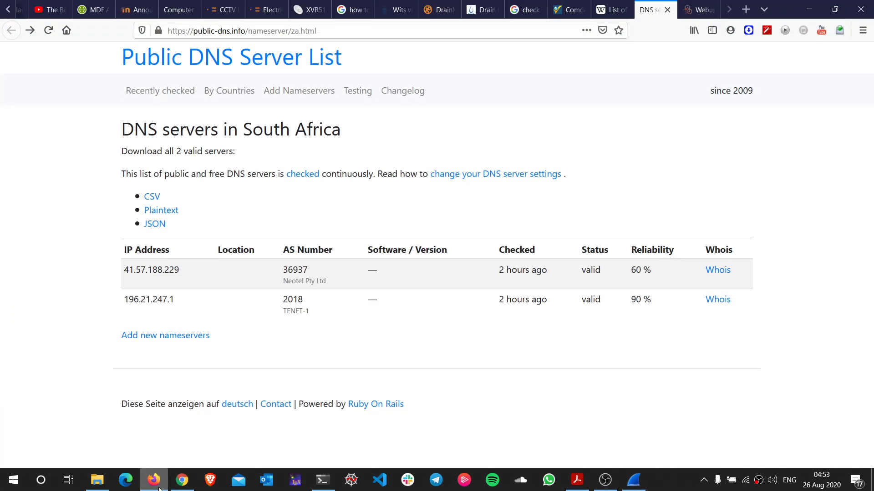
left_click(806, 3)
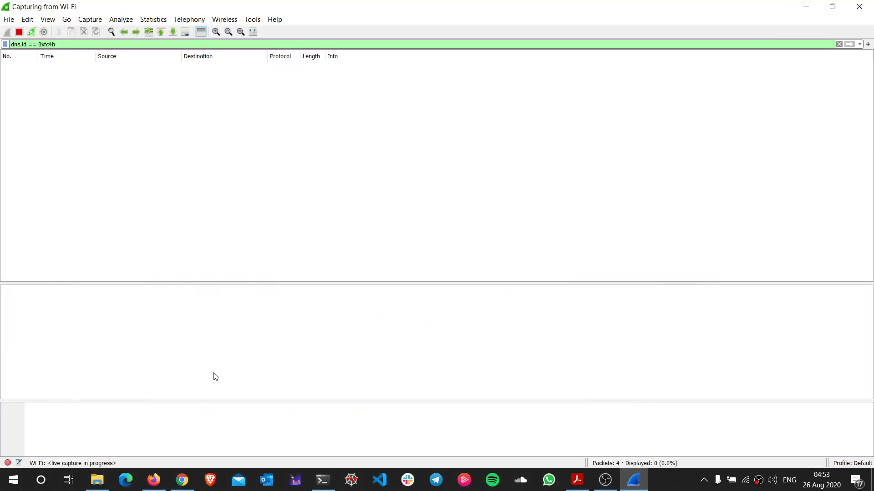
left_click(188, 481)
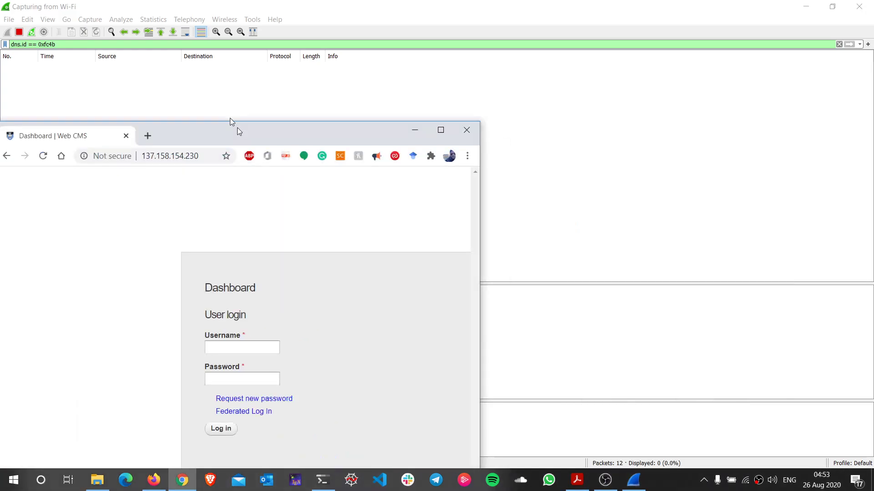
double_click(258, 147)
left_click(294, 31)
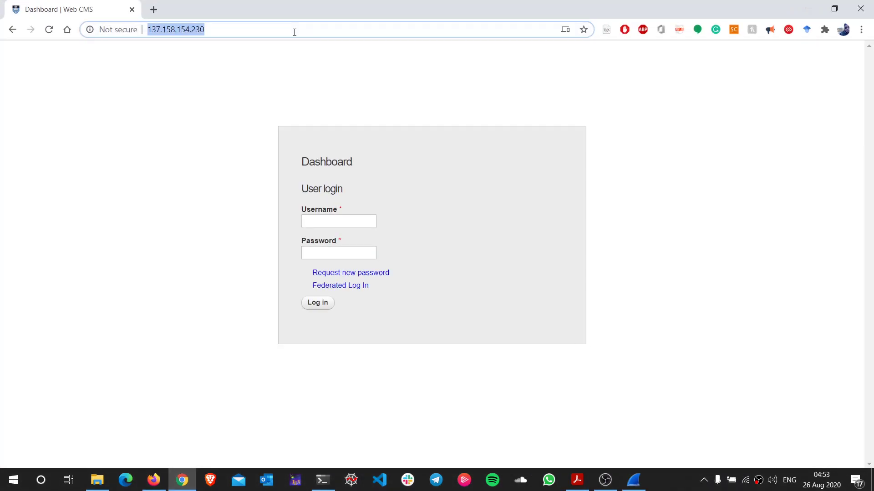
type("www")
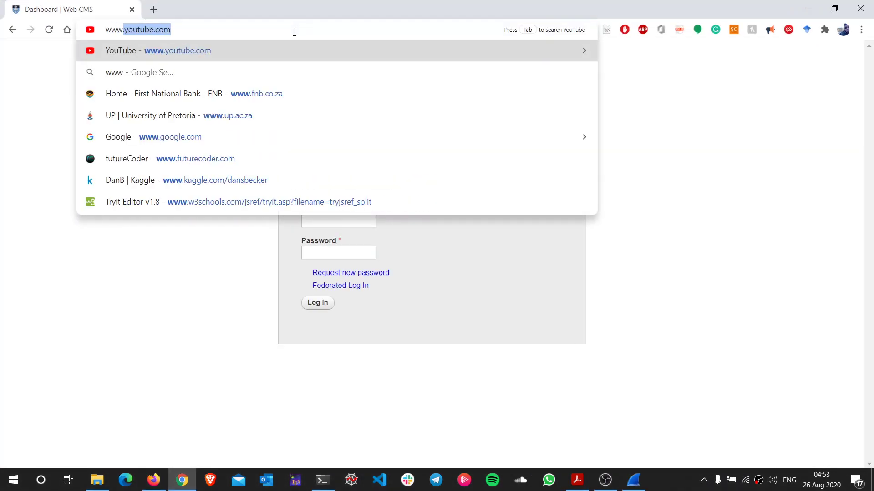
type(".")
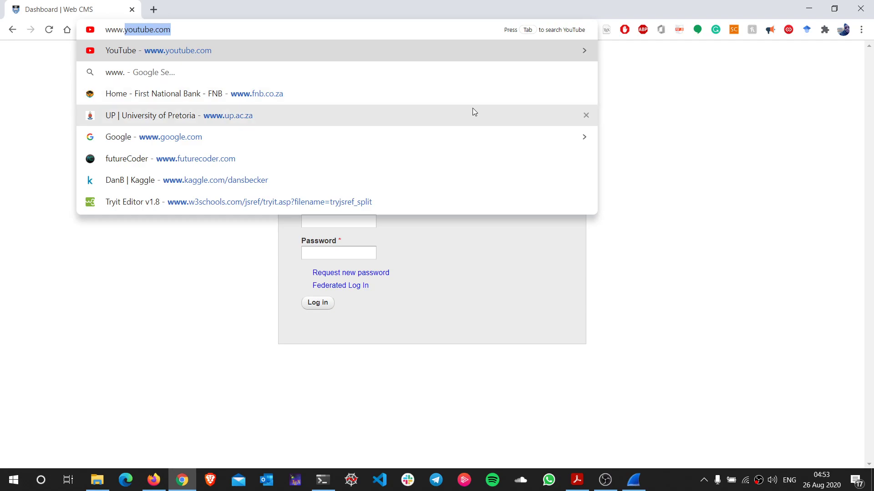
left_click(245, 34)
left_click_drag(244, 35, 92, 29)
left_click(700, 213)
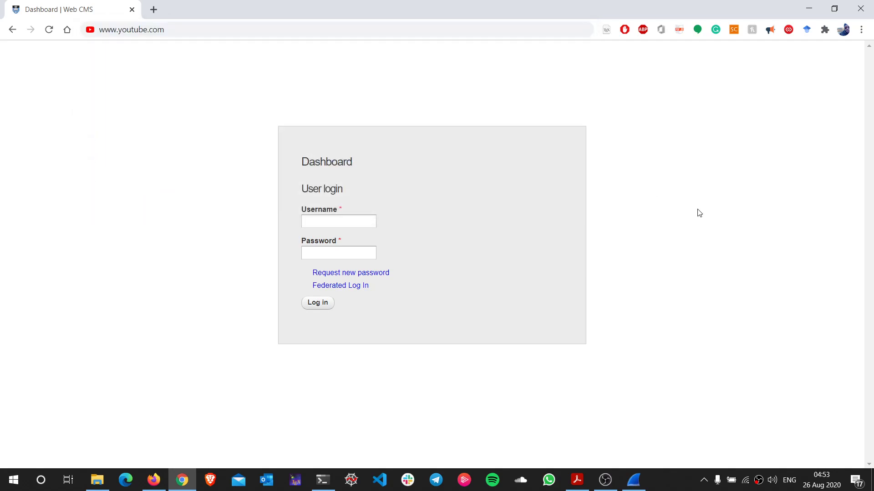
Load yahoo.fr in the browser and accept Yahoo's data consent notice.
left_click(487, 28)
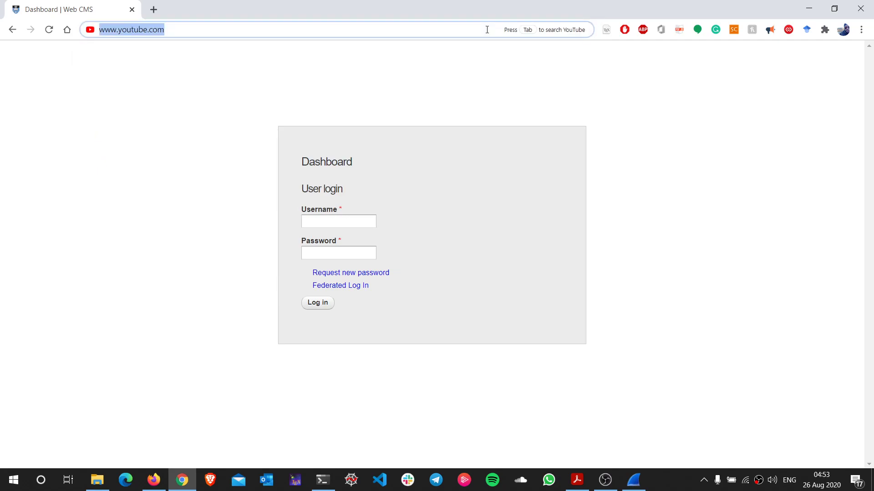
type("yahoo.")
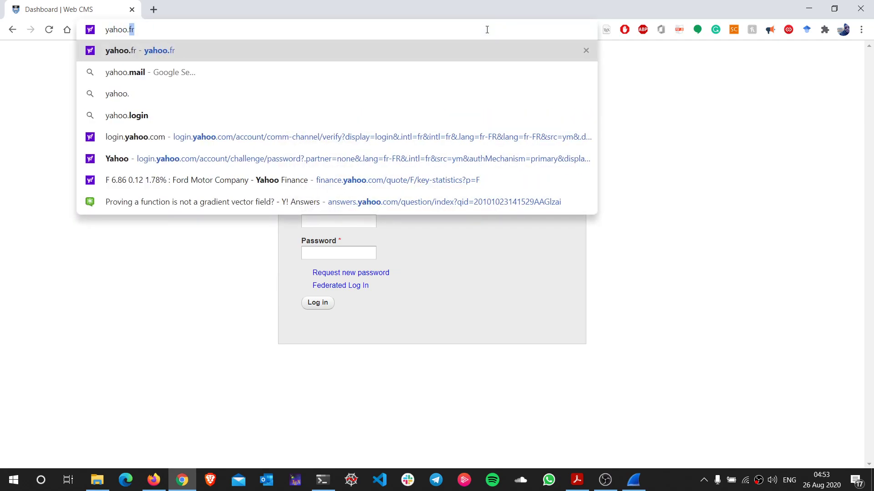
type("fr")
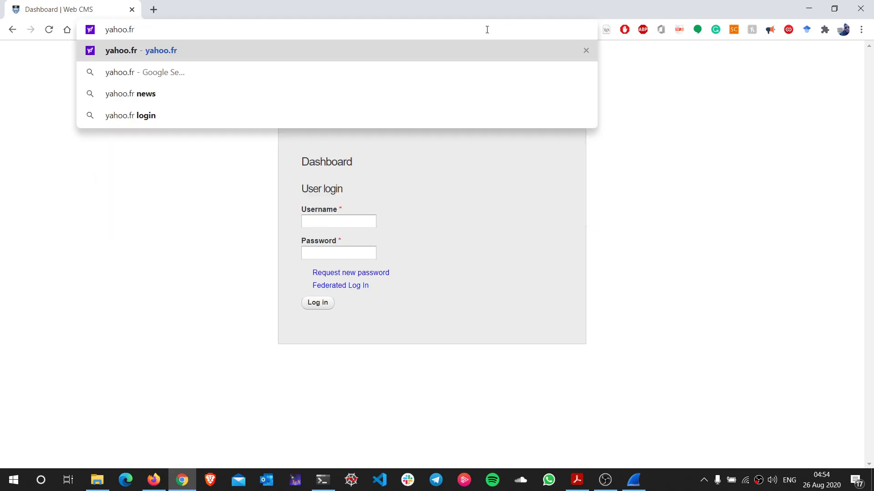
mouse_move(480, 7)
left_mouse_down()
mouse_move(487, 20)
mouse_move(485, 1)
mouse_move(474, 1)
left_mouse_up()
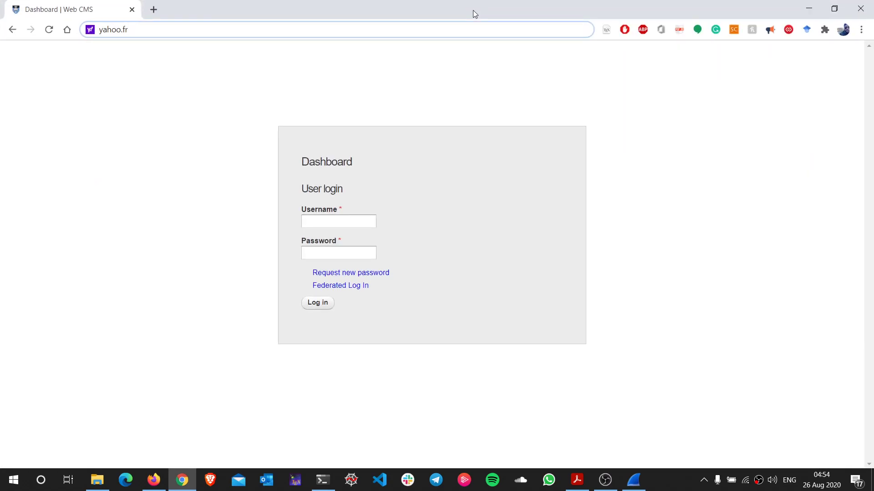
key("Return")
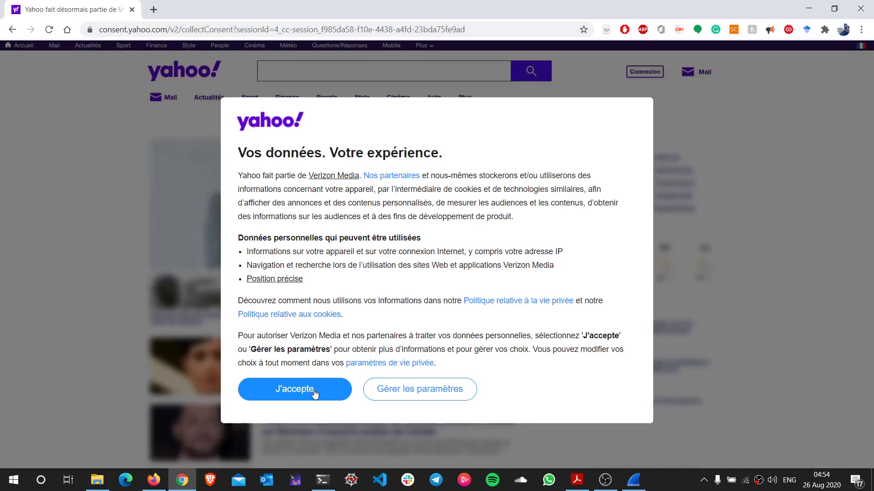
left_click(312, 391)
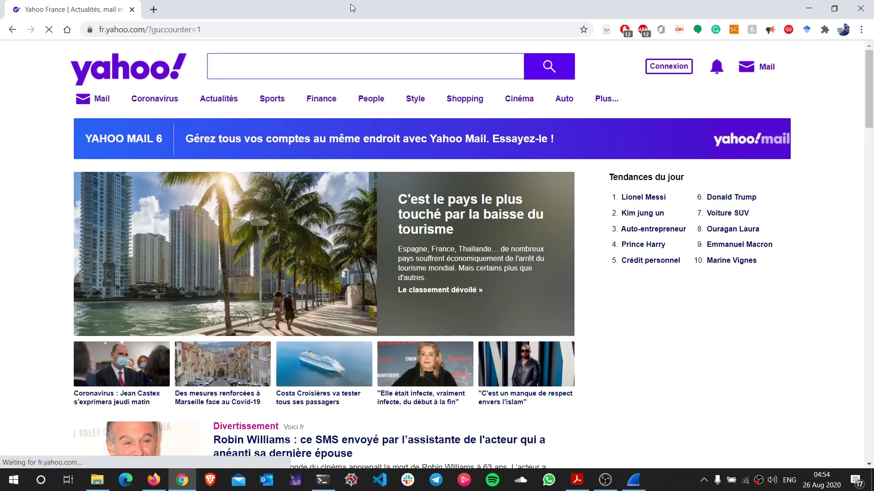
Return to Wireshark, clear the old transaction ID filter, and apply the display filter dns.
left_click_drag(353, 8, 873, 171)
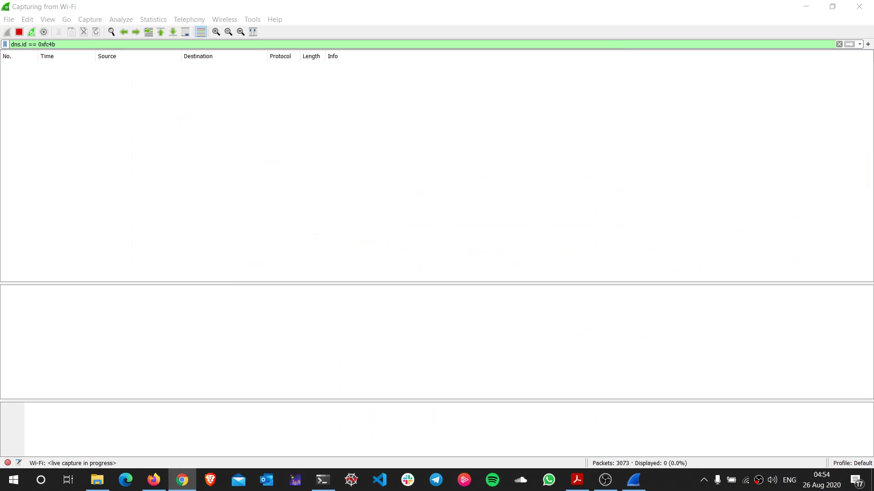
left_click(101, 47)
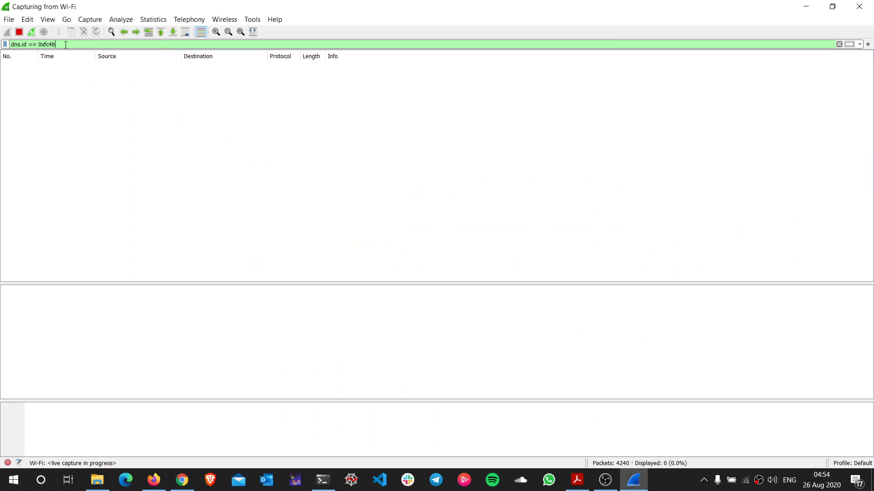
left_click_drag(57, 44, 3, 43)
key("BackSpace")
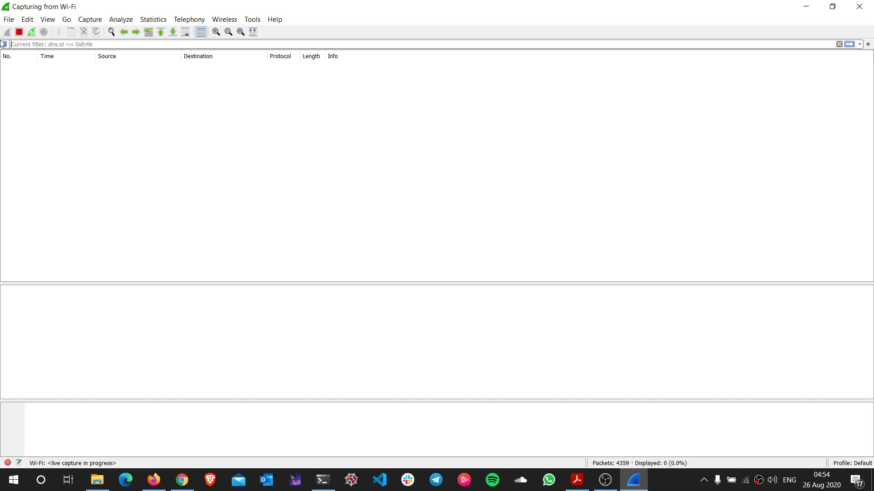
key("Return")
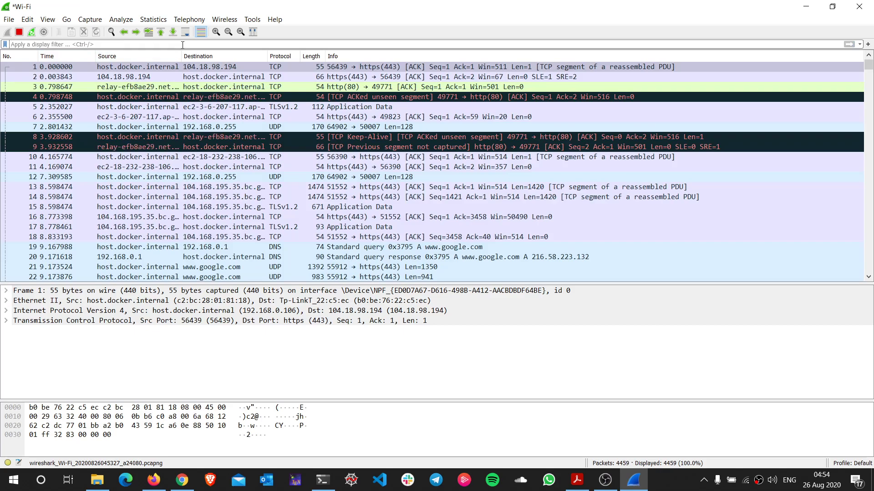
type("dns")
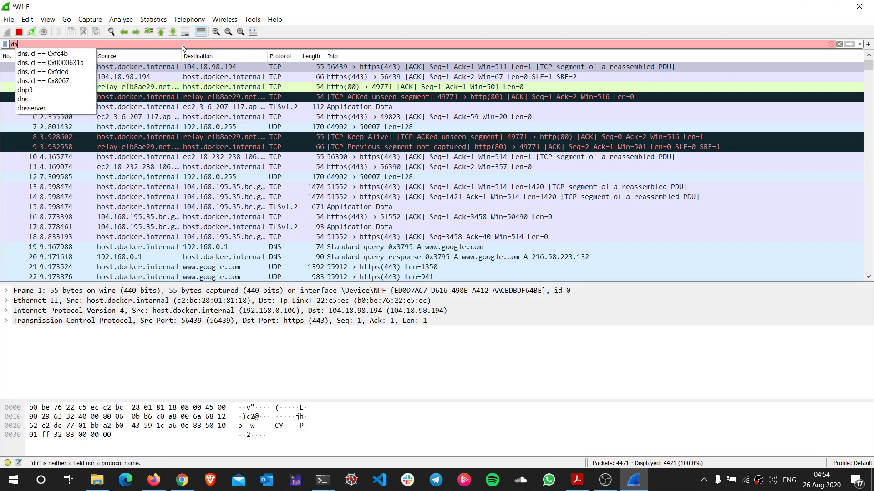
key("Return")
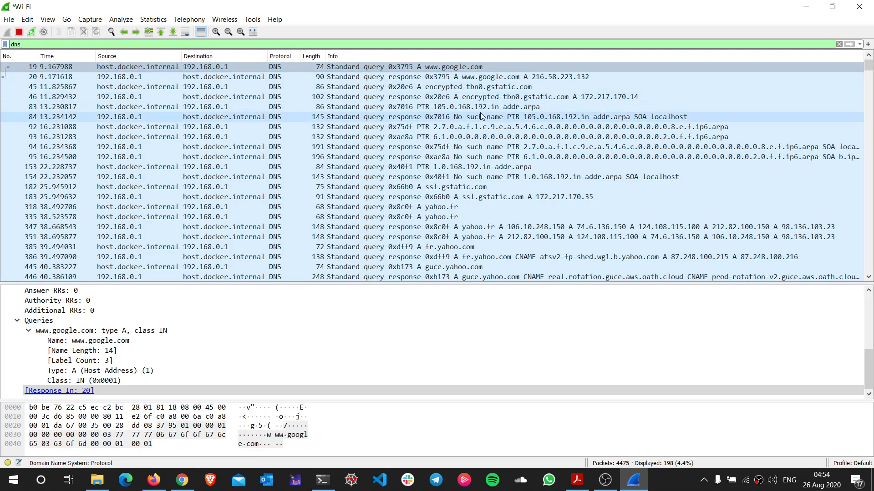
Locate and select the first yahoo.fr query, packet 318, then view it in its own window and close that window.
scroll(484, 131, "down", 5)
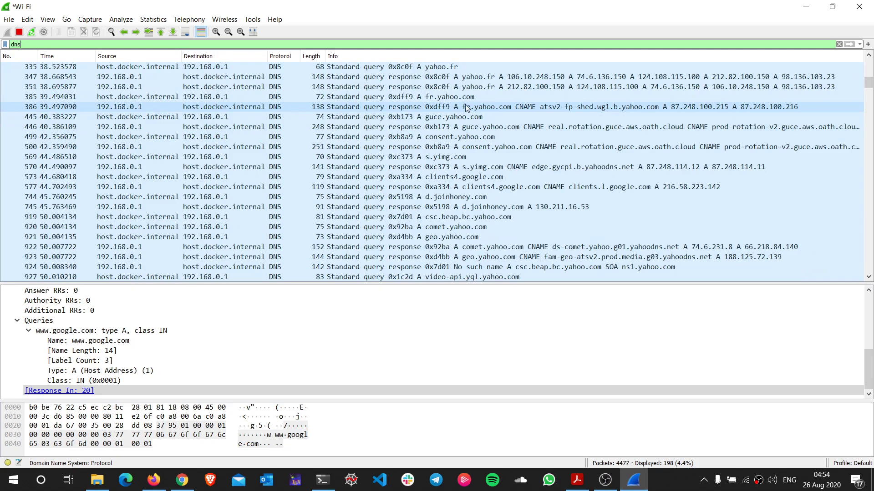
left_click(425, 98)
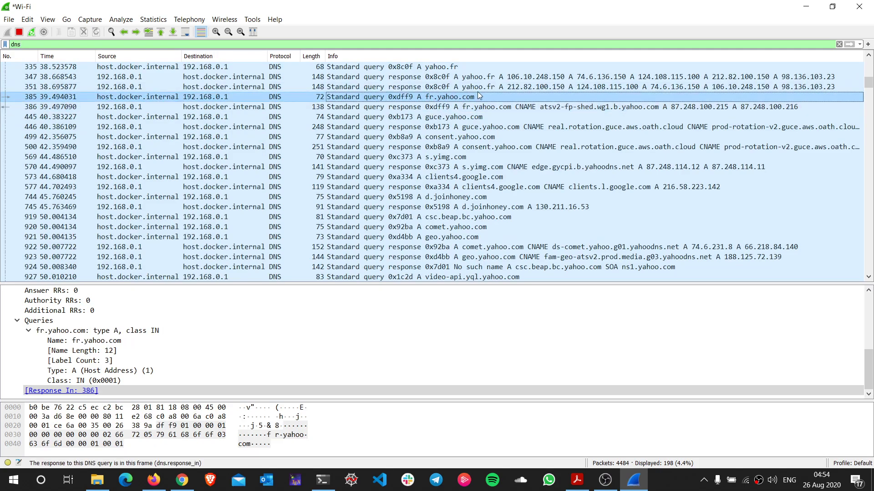
scroll(451, 150, "up", 3)
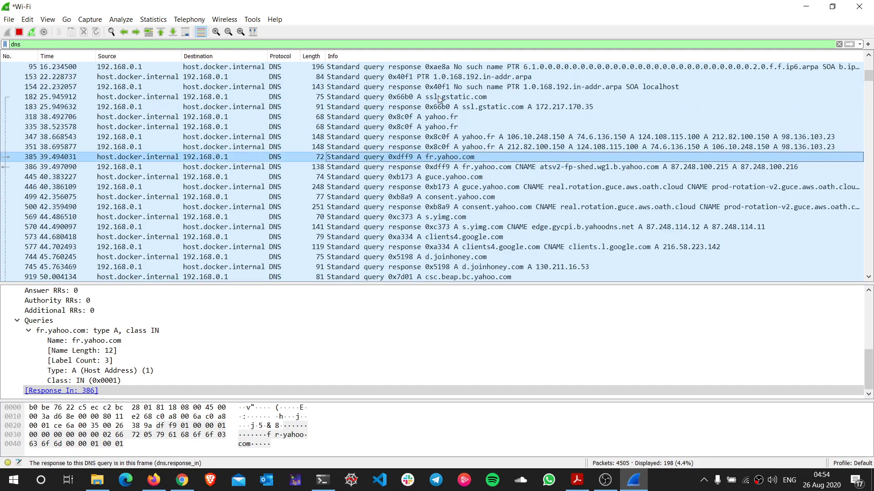
left_click(435, 150)
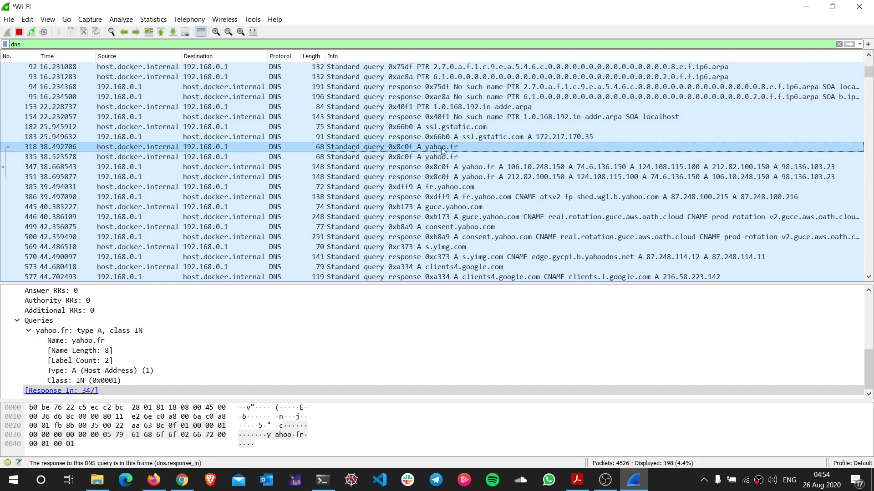
scroll(441, 149, "up", 2)
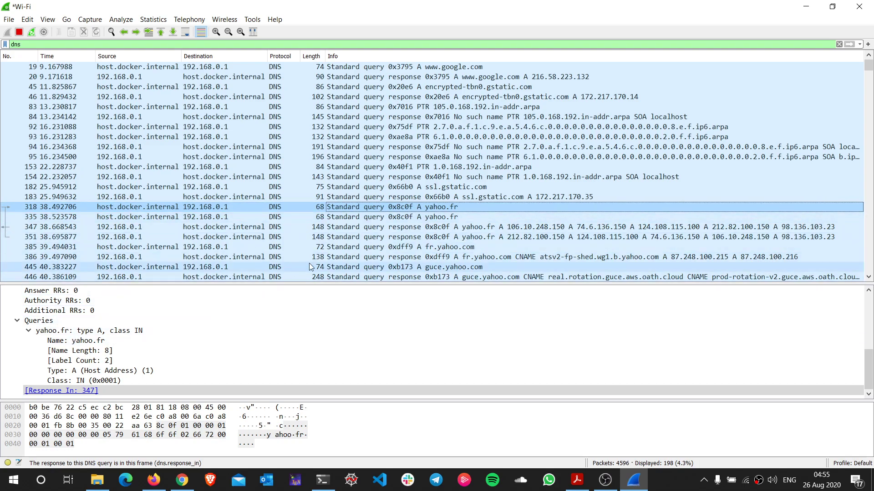
double_click(412, 208)
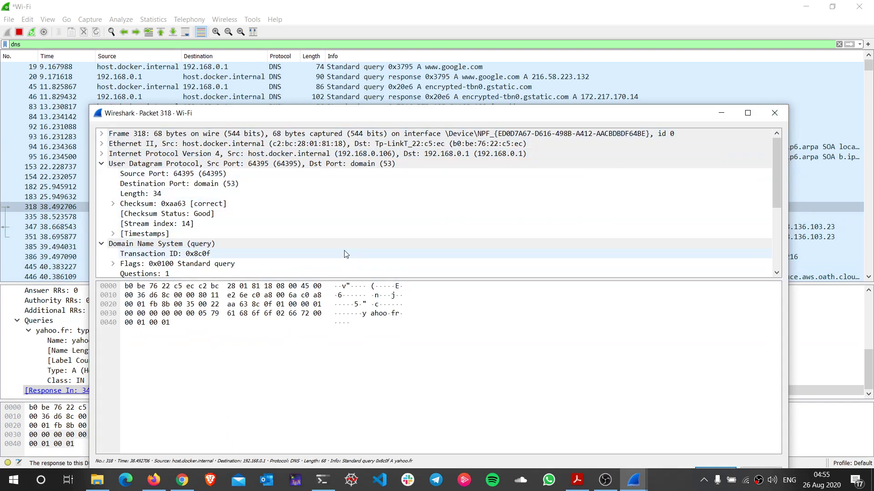
left_click(772, 114)
Collapse packet 318's User Datagram Protocol section and select its DNS transaction ID field.
scroll(240, 355, "up", 3)
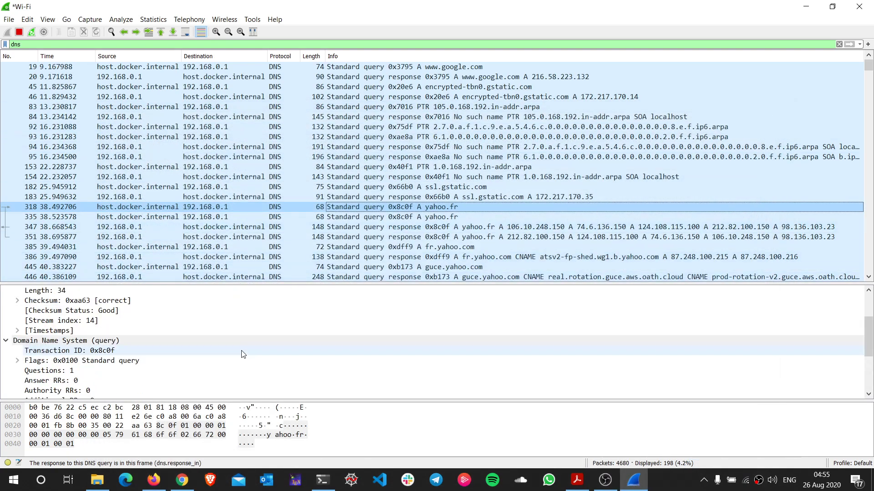
scroll(240, 355, "down", 1)
scroll(240, 355, "up", 3)
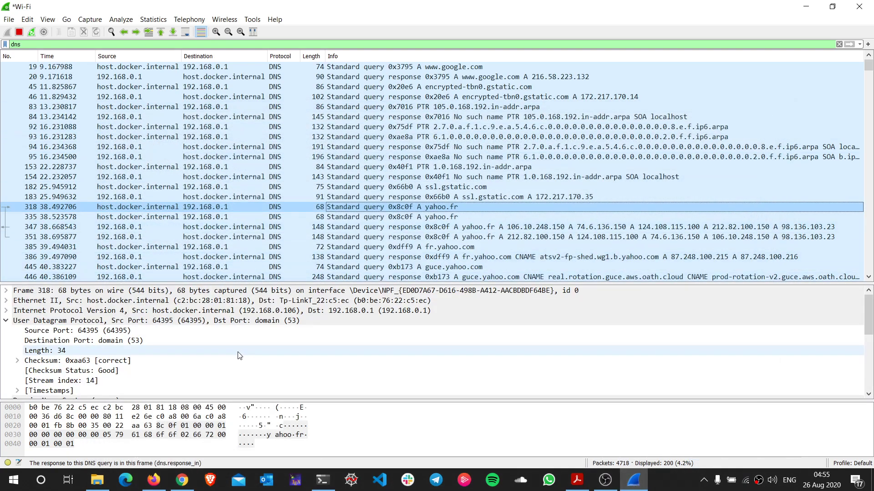
left_click(7, 321)
left_click(110, 341)
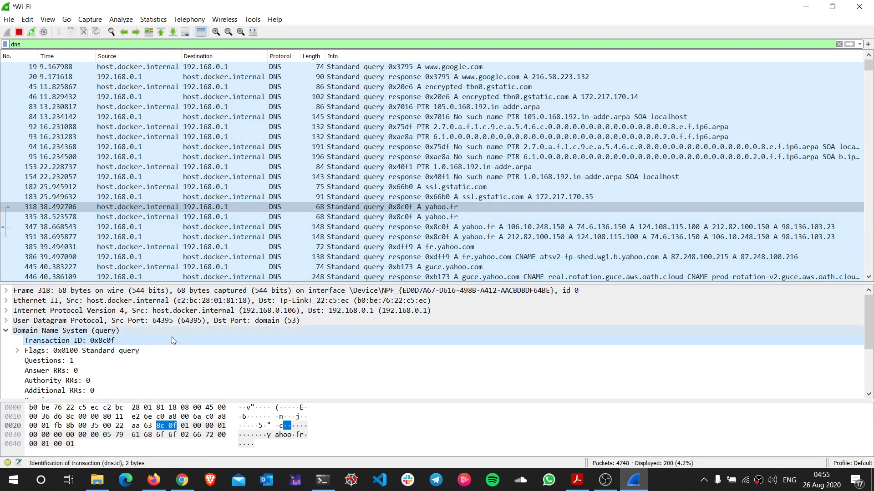
right_click(112, 343)
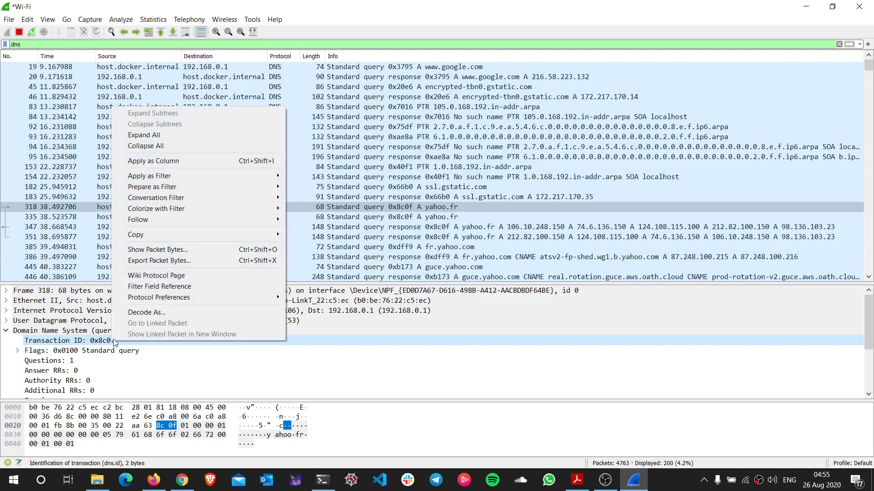
Apply the display filter dns.id == 0x8c0f and bring up packet 318's query fields in the packet details.
left_click(174, 44)
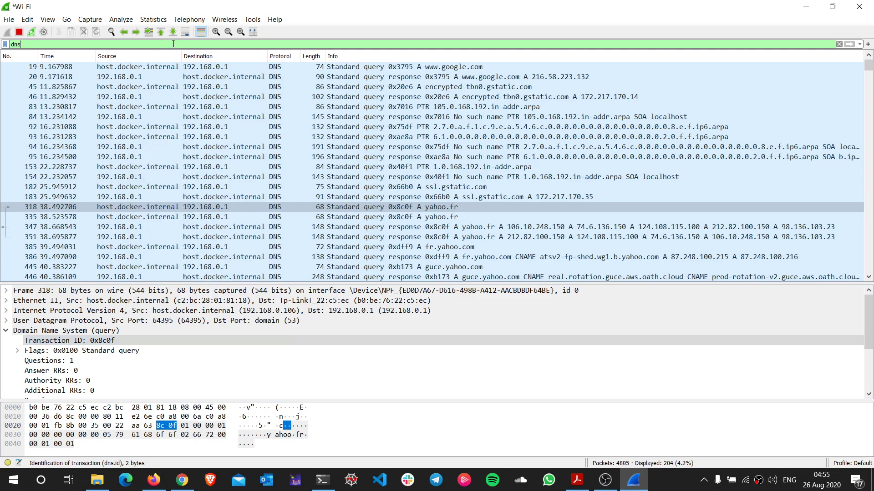
type(".is")
key("BackSpace")
type("d")
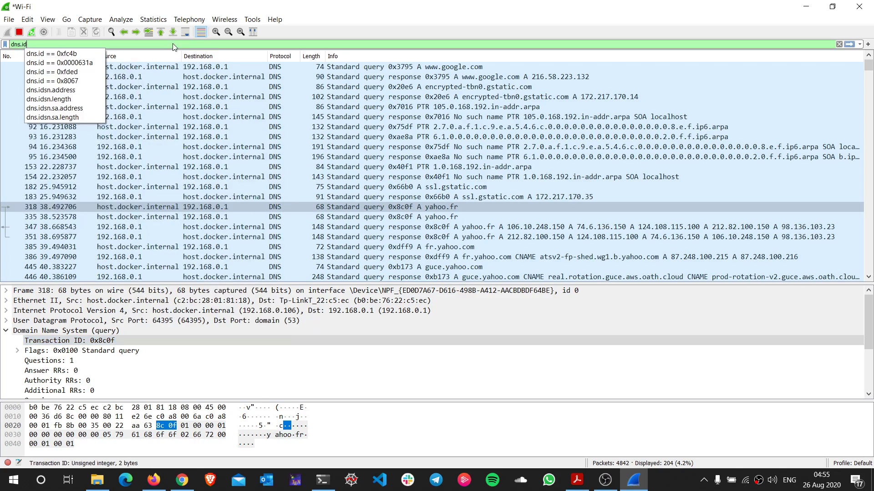
type(" ==")
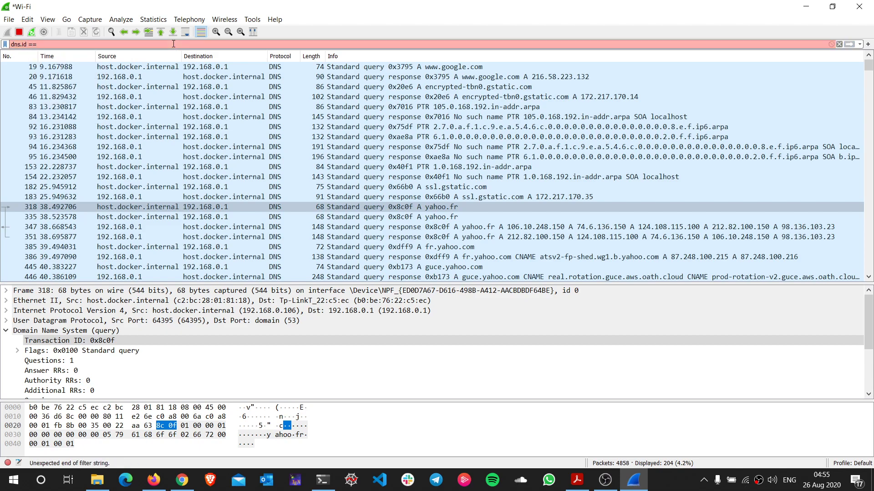
type(" 0x8c0f")
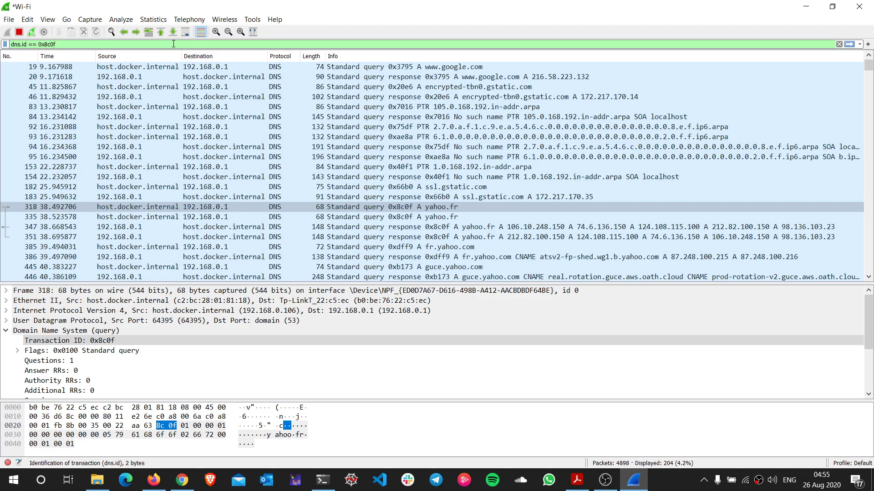
key("Return")
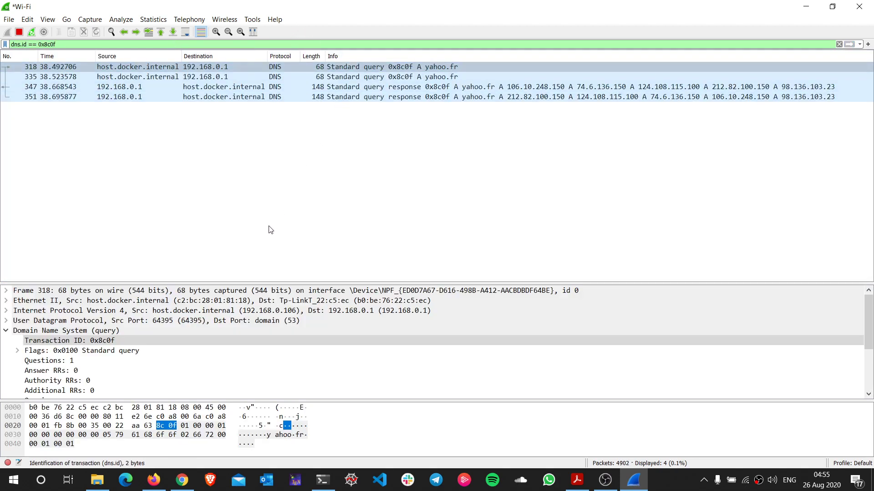
scroll(151, 384, "down", 3)
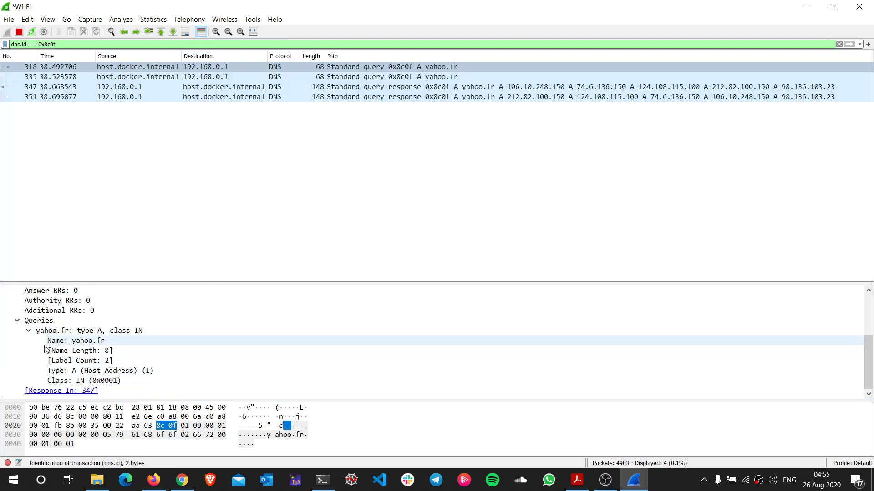
Collapse packet 318's yahoo.fr query entry, its Queries subtree and the whole Domain Name System section.
left_click(28, 331)
left_click(18, 371)
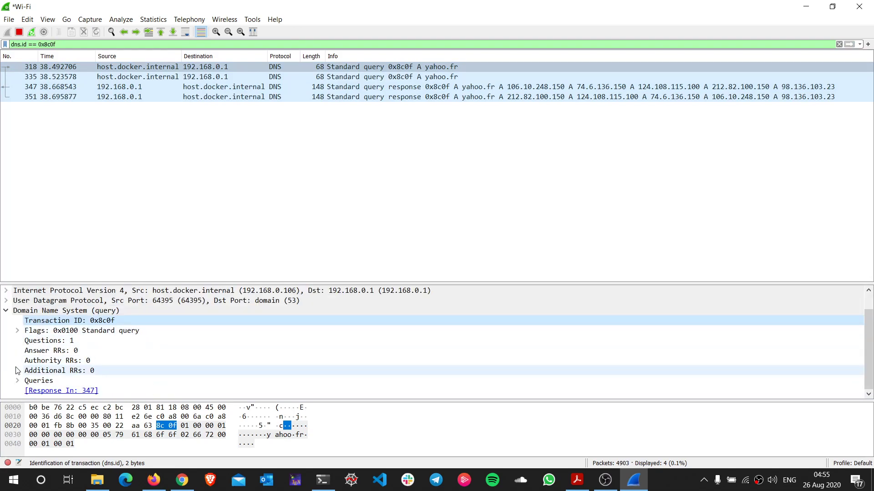
left_click(18, 331)
left_click(17, 331)
left_click(6, 311)
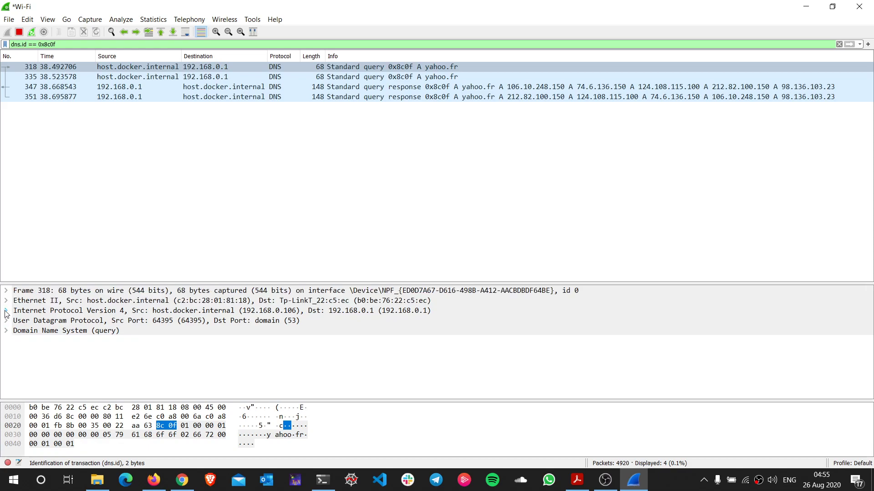
View the repeated yahoo.fr query in packet 335, then return to packet 318 and expand its DNS flags.
left_click(423, 78)
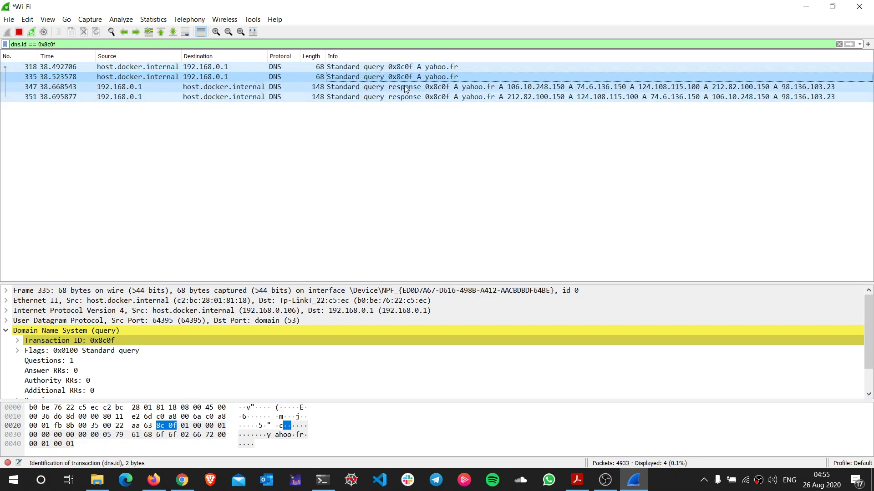
left_click(388, 67)
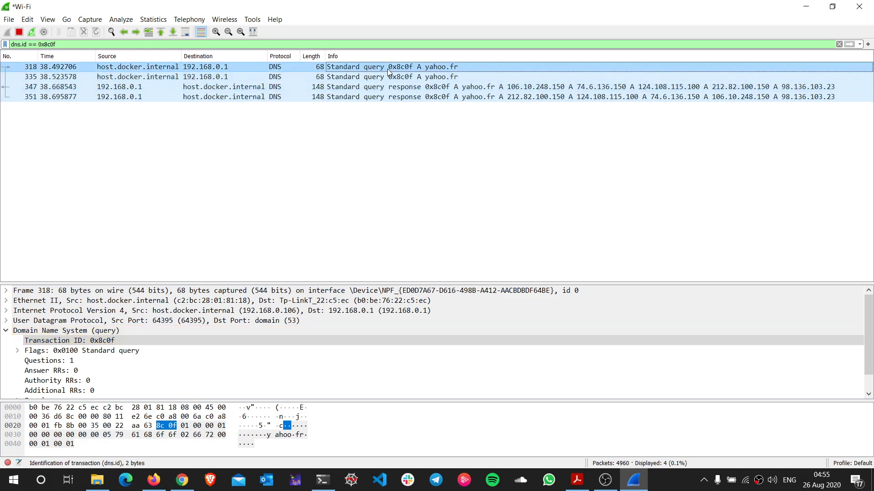
left_click(18, 351)
scroll(160, 355, "down", 2)
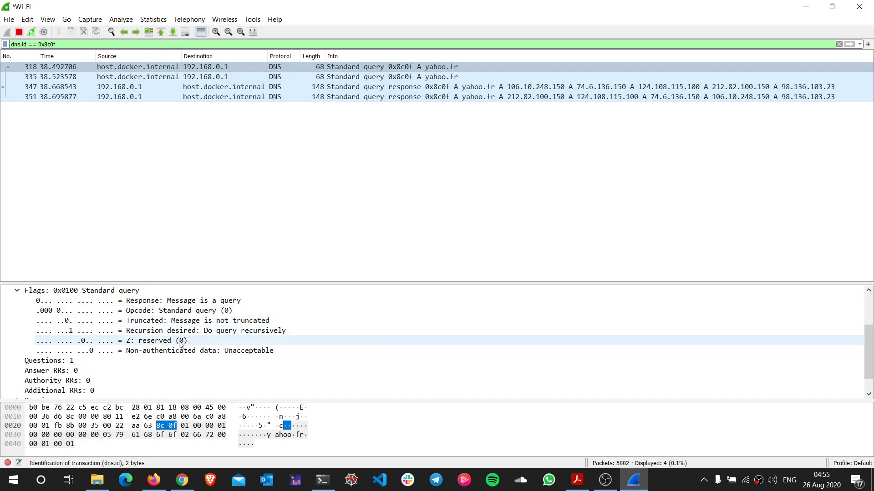
scroll(109, 366, "down", 1)
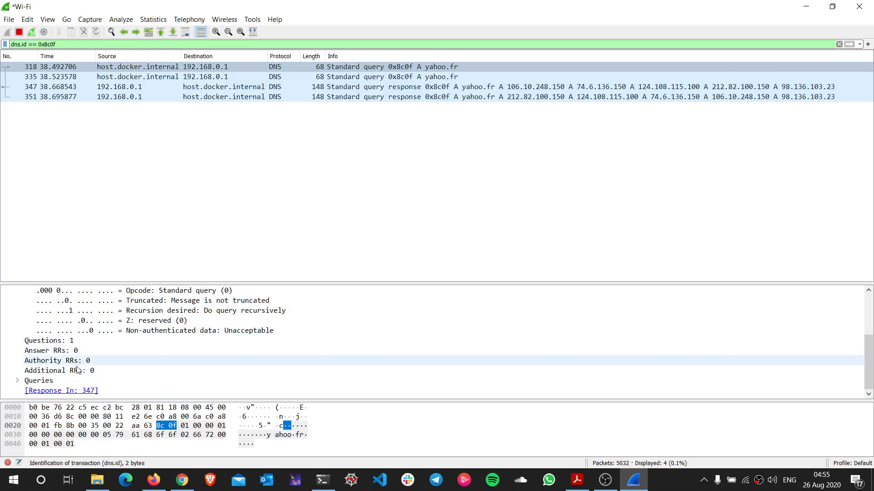
Follow packet 318's response link to packet 347 and select its Answer RRs field.
left_click(75, 391)
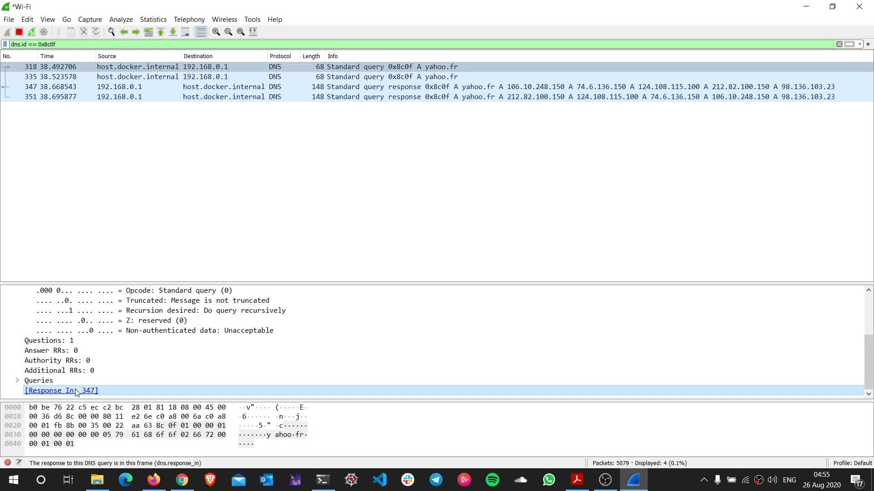
double_click(76, 392)
left_click(80, 385)
scroll(79, 383, "down", 1)
scroll(72, 368, "up", 1)
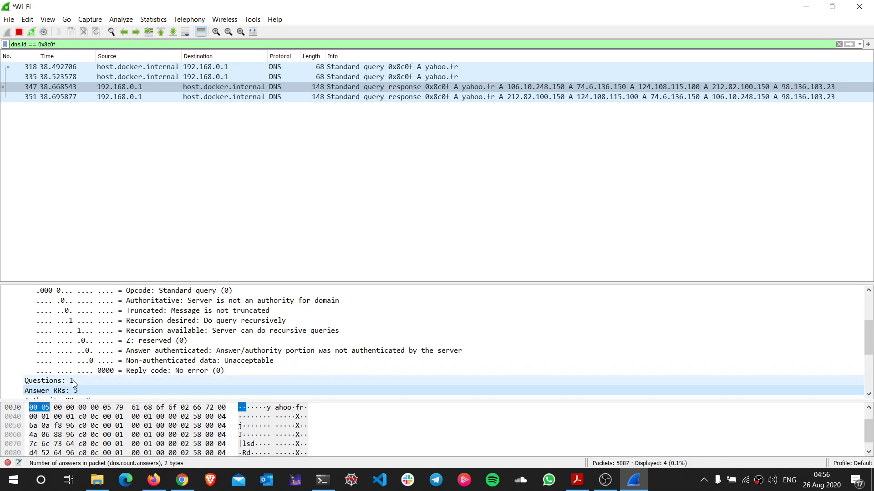
Select packet 347's Questions field and examine its answer count alongside the listed yahoo.fr answer records.
left_click(73, 380)
scroll(77, 384, "down", 1)
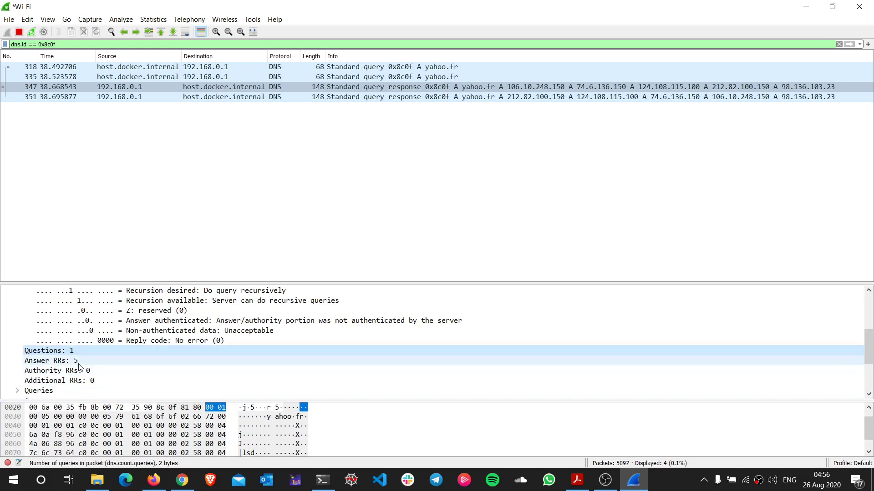
scroll(74, 362, "down", 3)
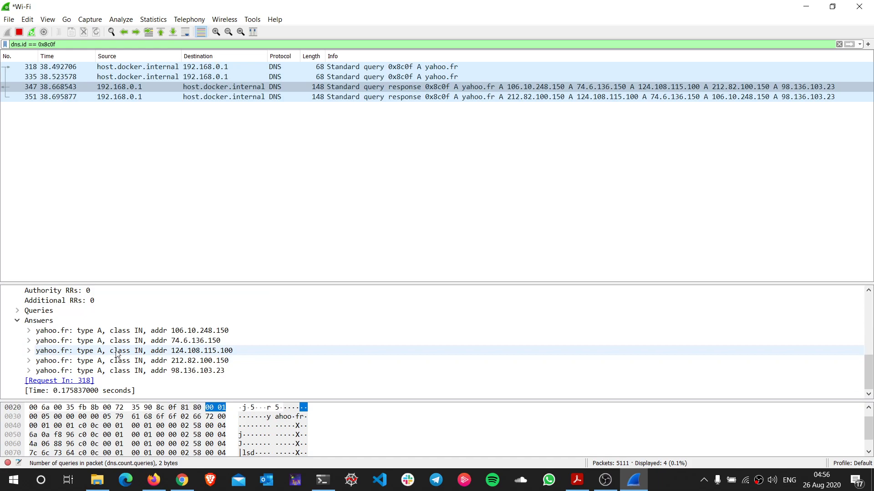
scroll(132, 343, "up", 1)
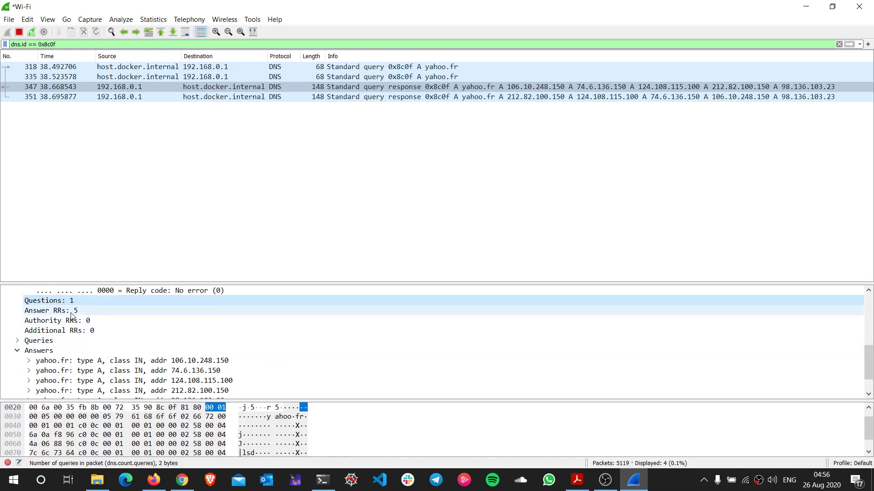
scroll(118, 339, "down", 1)
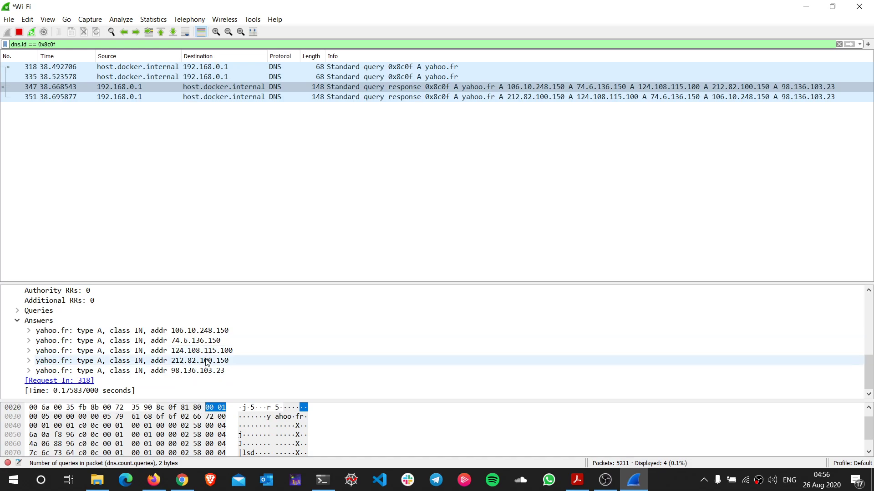
left_click(208, 331)
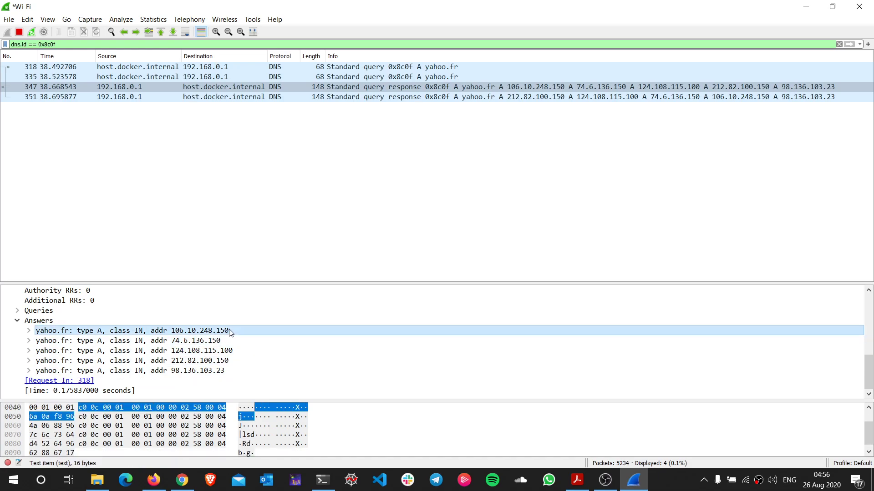
right_click(207, 331)
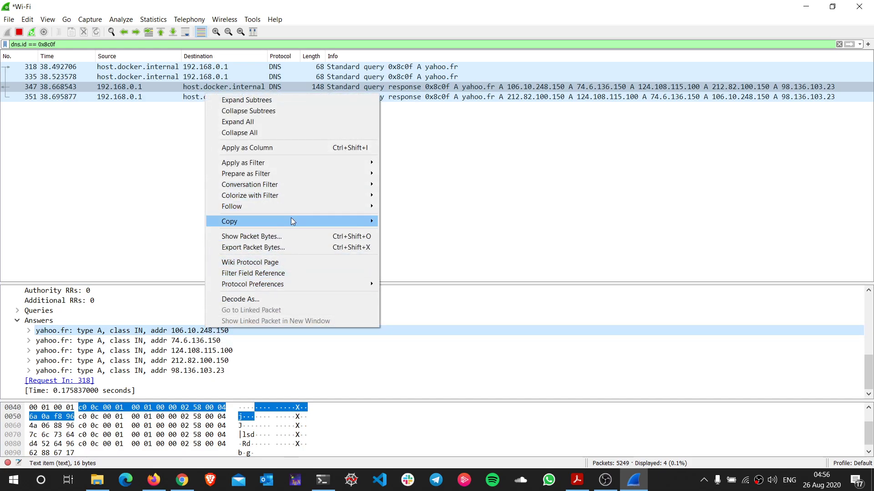
mouse_move(291, 220)
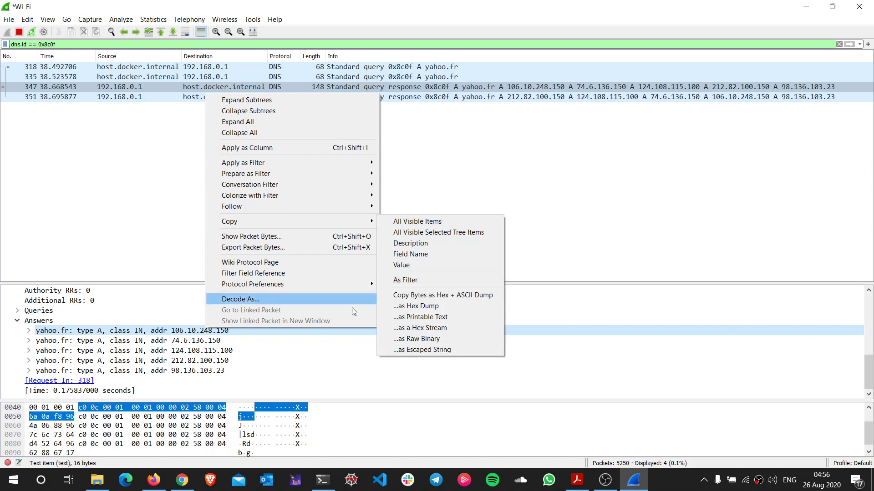
left_click(321, 480)
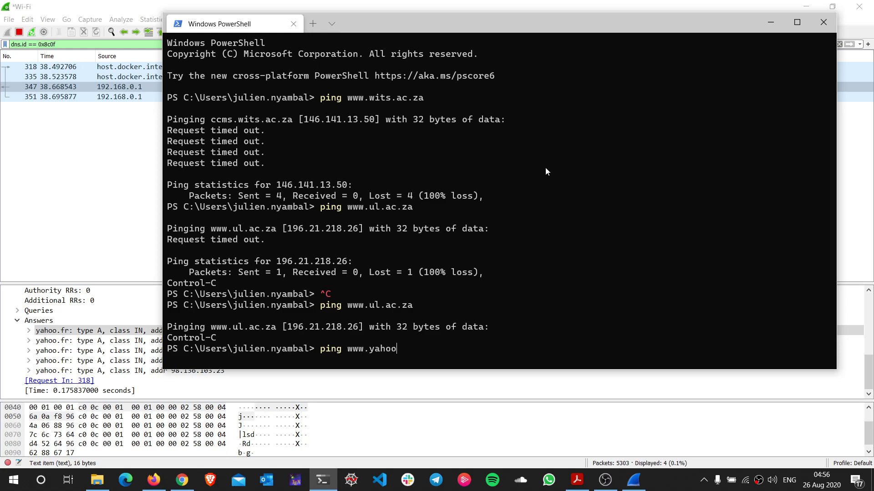
key("Return")
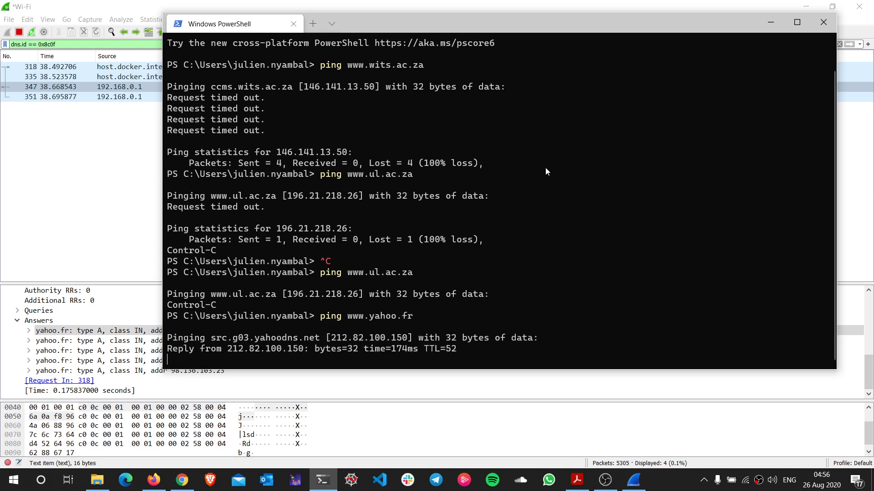
left_click_drag(443, 20, 638, 17)
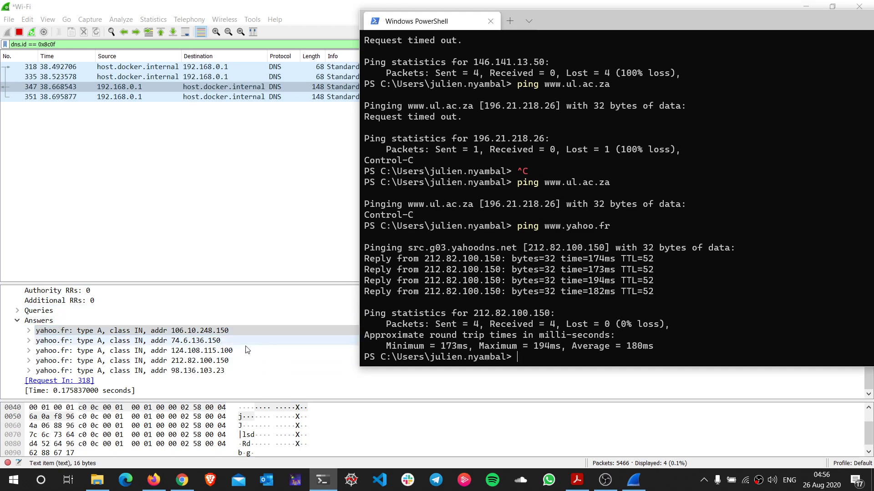
key("Up")
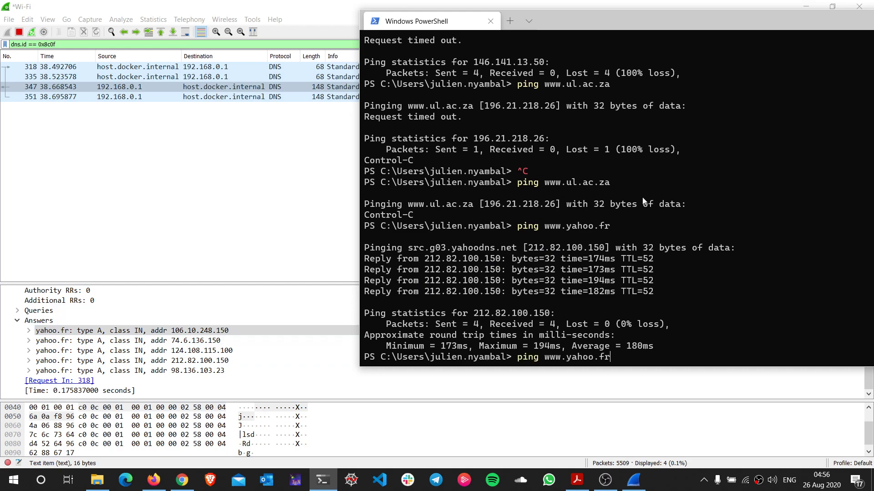
key("Return")
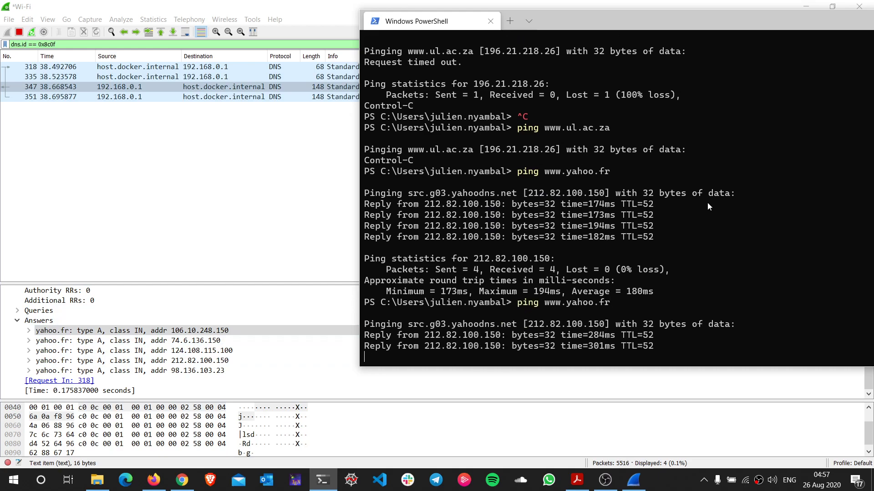
key("ctrl+c")
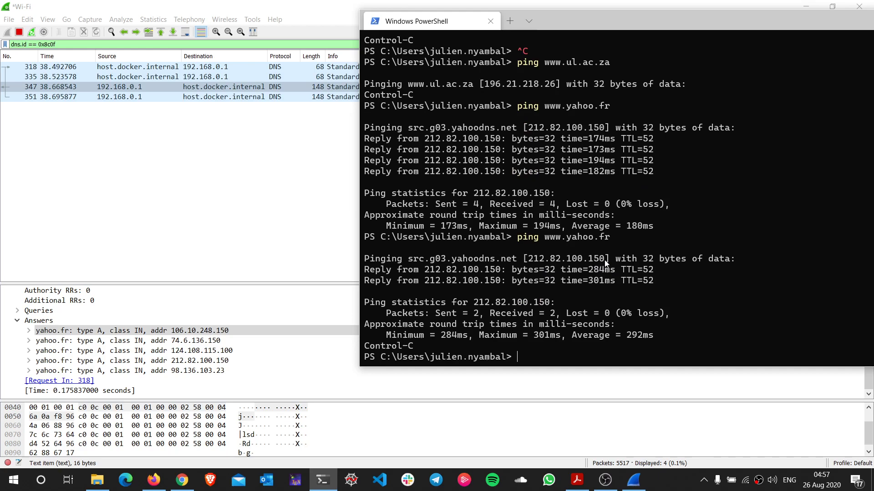
Copy the IP address 212.82.100.150 from the ping output and look it up on whatismyipaddress.com in Chrome.
left_click_drag(605, 262, 535, 259)
key("ctrl+c")
key("alt+Tab")
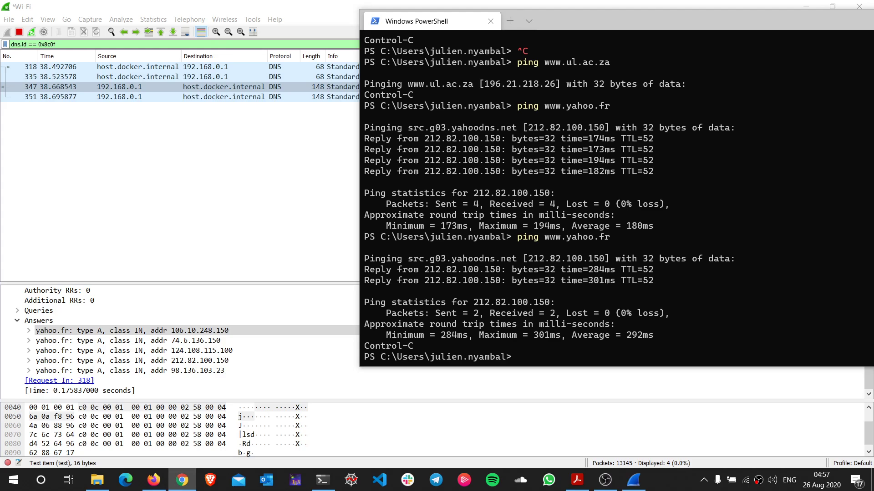
left_click(182, 480)
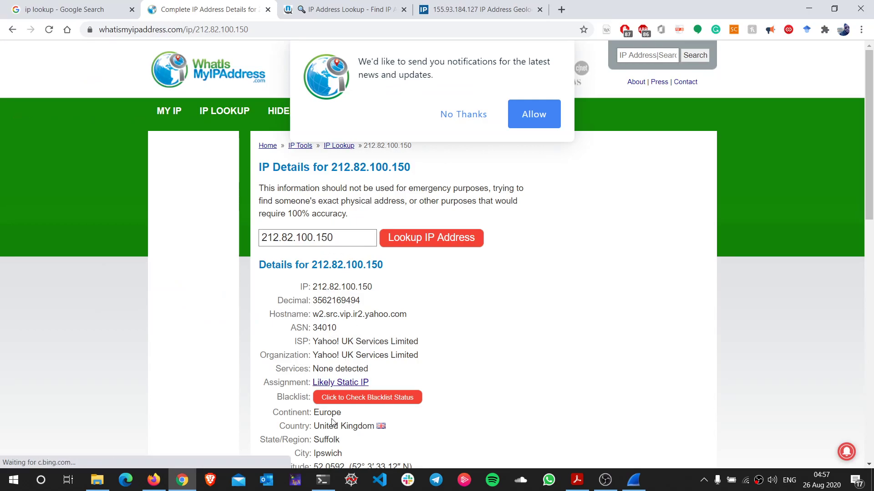
Place the browser window beside the DNS answers, then look up 106.10.248.150 and view its location details.
left_click_drag(599, 12, 747, 31)
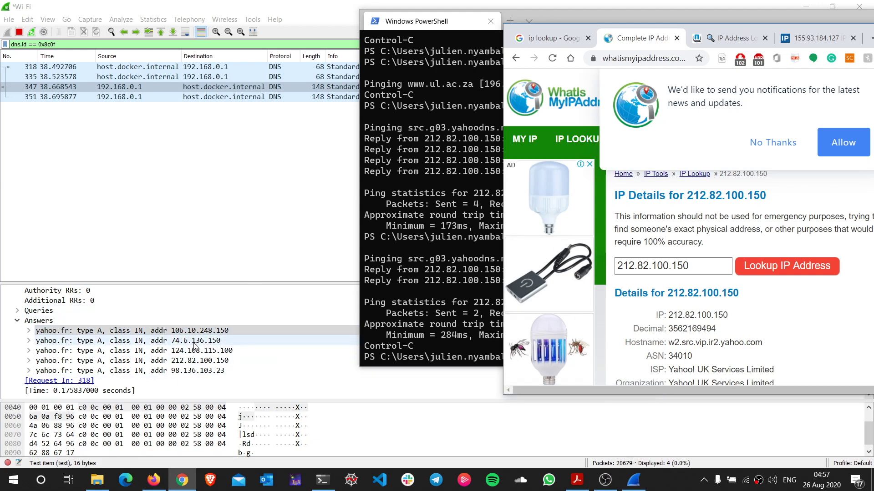
triple_click(607, 268)
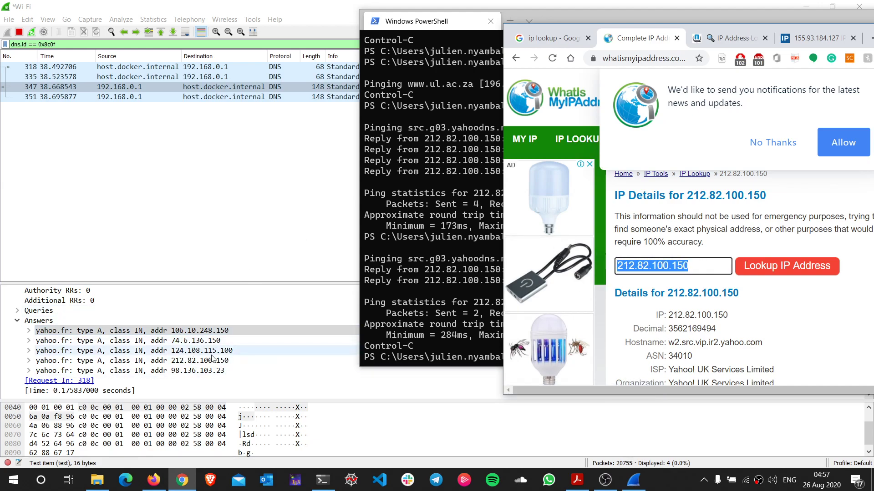
type("10")
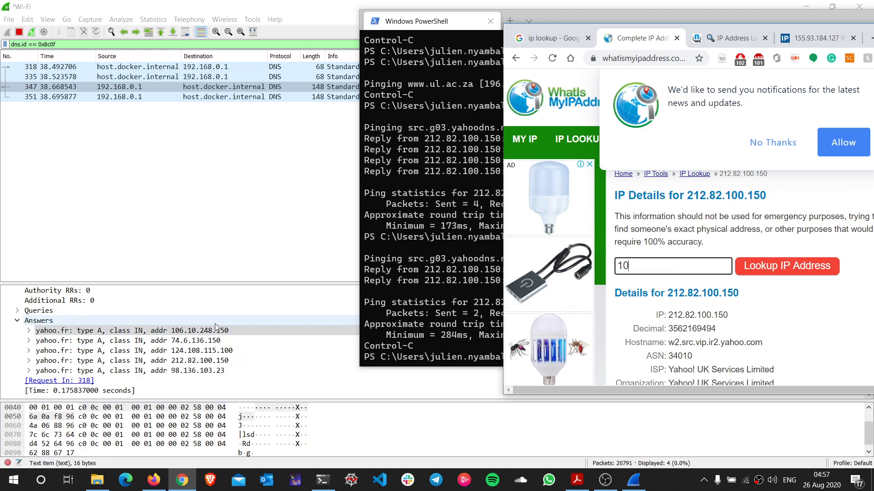
type("6.10.248.150")
key("Return")
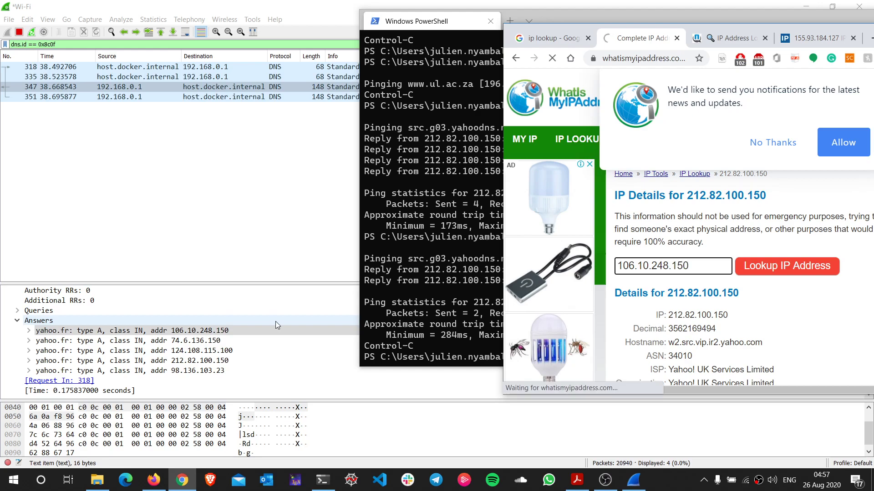
scroll(724, 323, "down", 3)
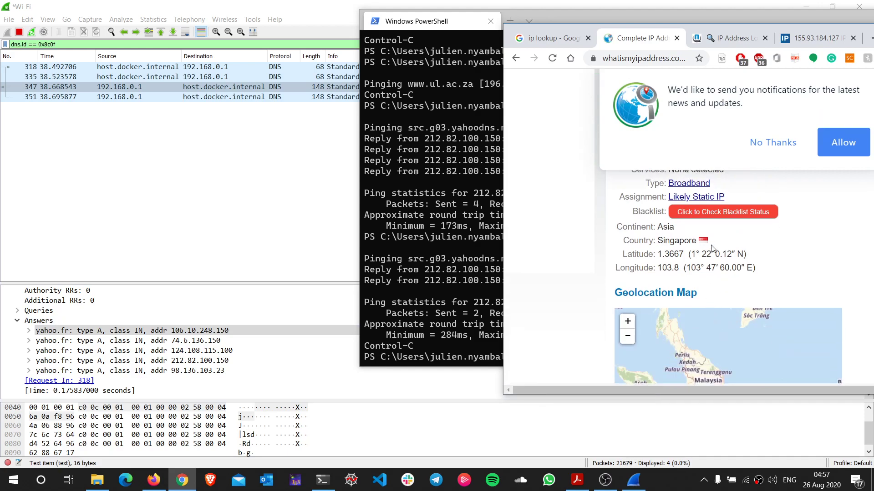
Try to look up the last yahoo.fr answer address, entered as 98..136.103.23.
scroll(710, 300, "up", 3)
left_click_drag(709, 263, 609, 265)
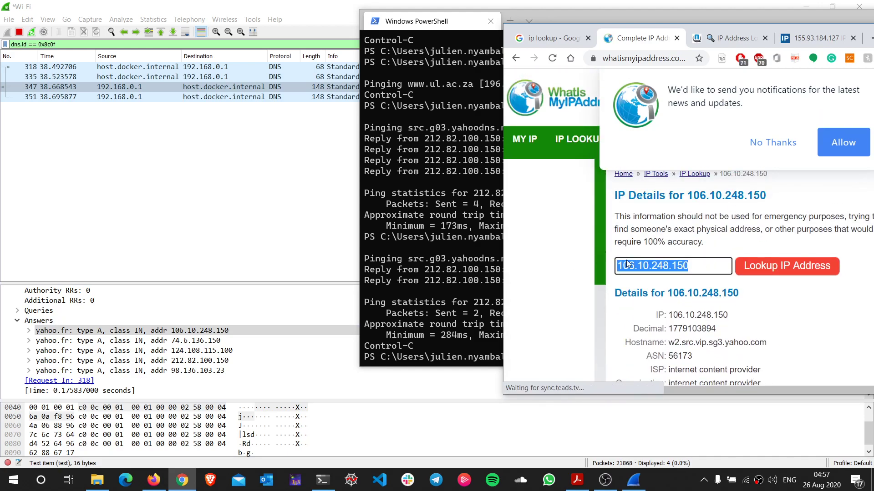
type("98")
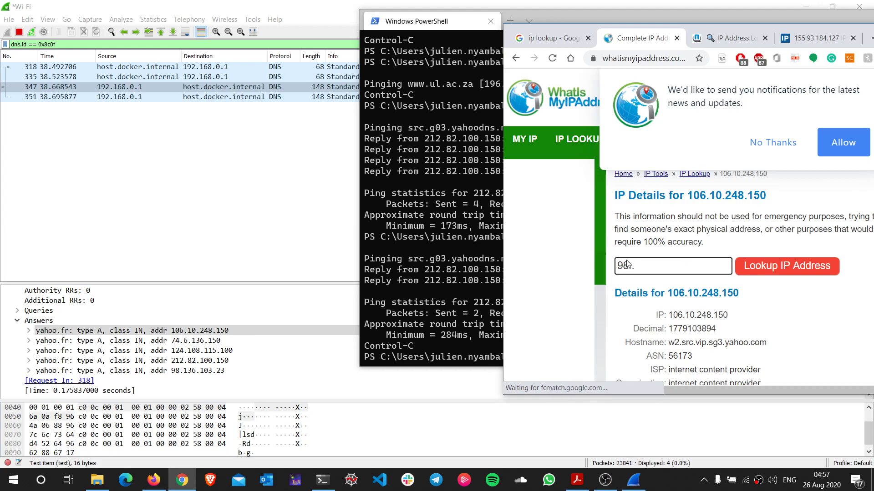
type("..136.103.23")
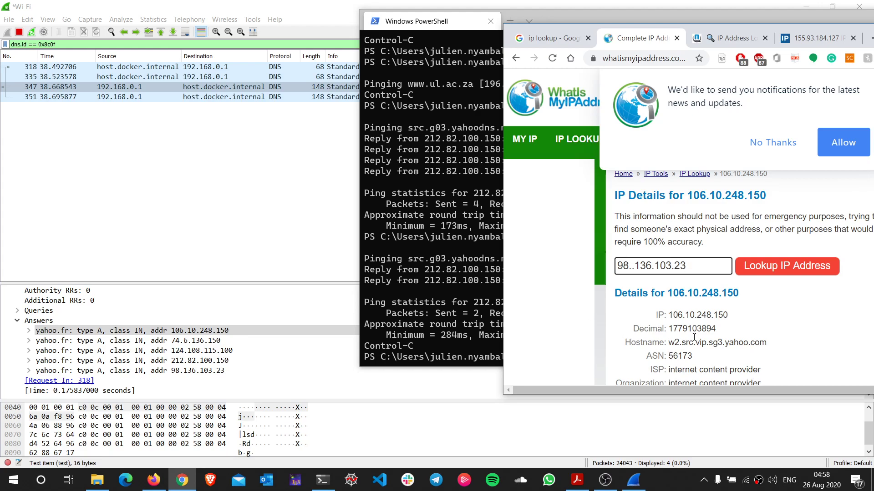
left_click(747, 274)
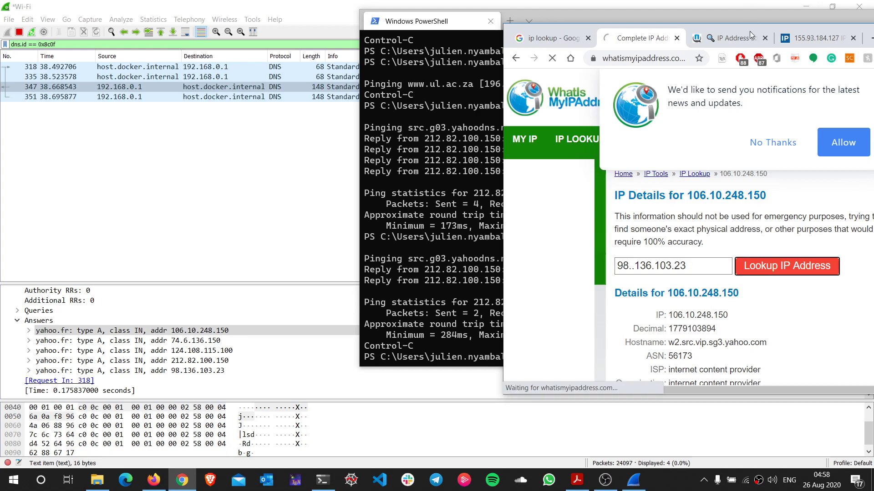
scroll(671, 268, "down", 3)
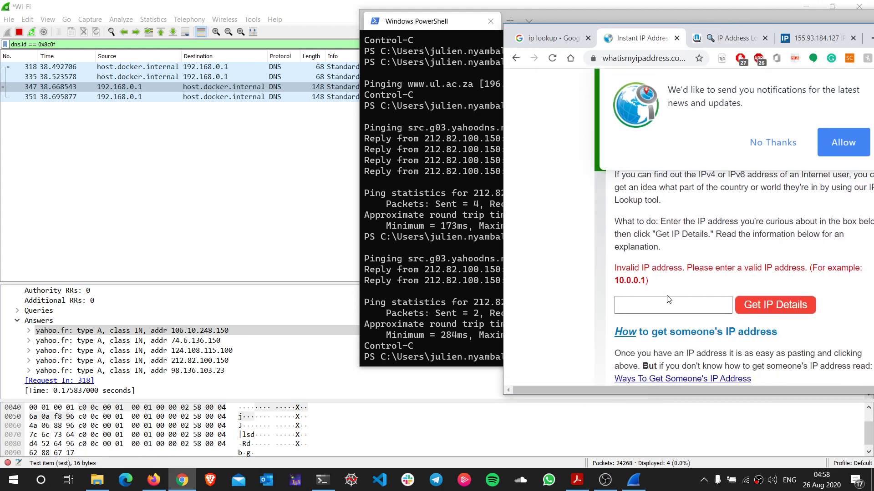
Correct the lookup entry to 98.136.103.23, view its location details on whatismyipaddress.com, and minimize the browser.
left_click(673, 249)
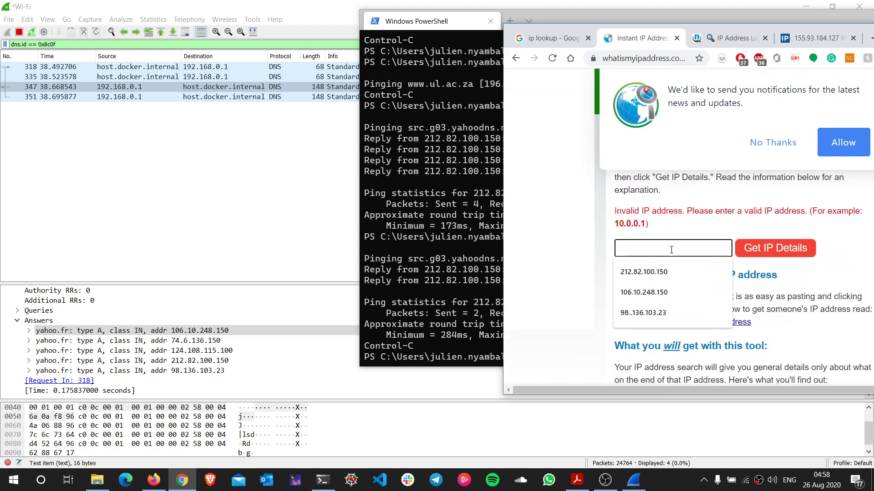
left_click(654, 305)
key("Right")
key("Right")
key("Delete")
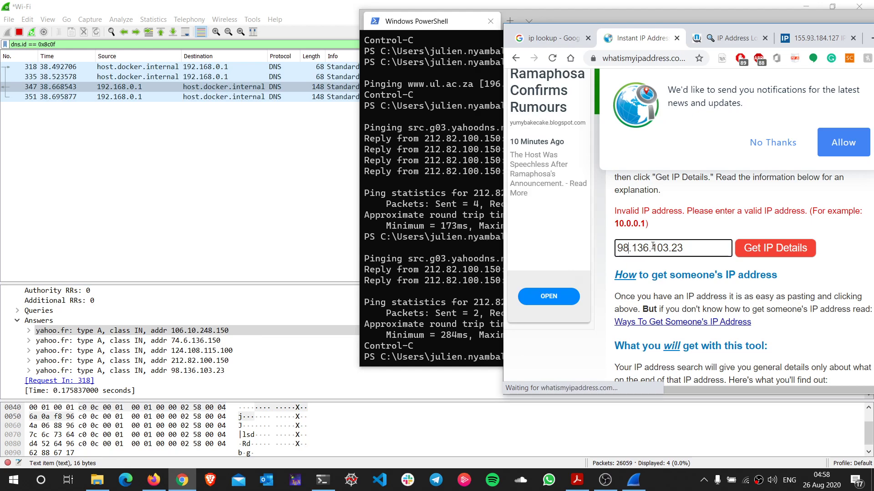
key("Return")
scroll(728, 269, "down", 8)
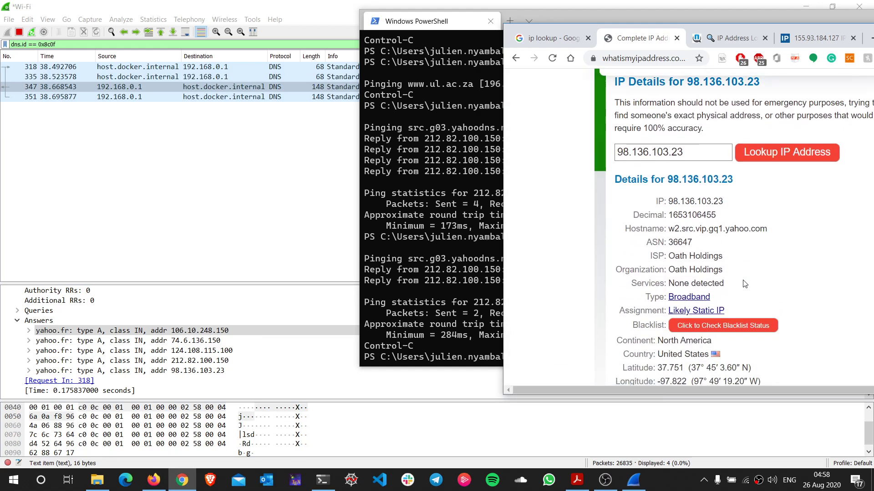
scroll(742, 283, "down", 5)
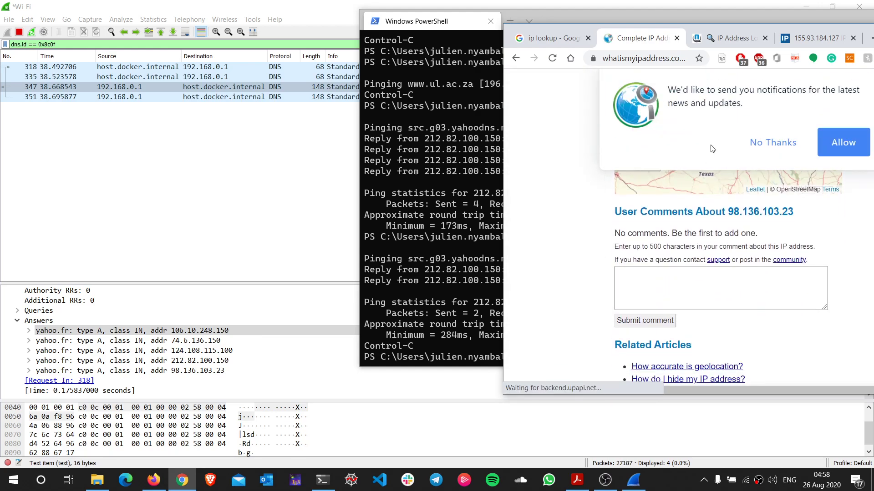
left_click_drag(790, 26, 508, 25)
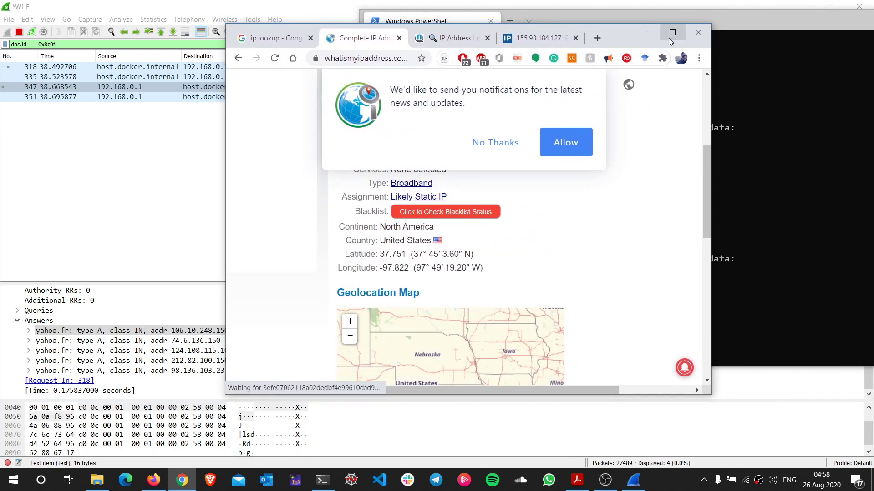
left_click(645, 34)
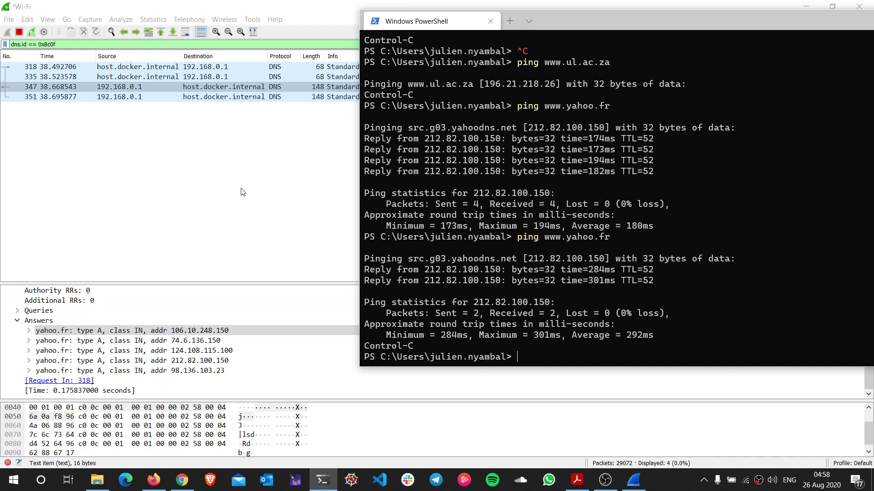
Stop the running Wi-Fi capture in Wireshark and replace the display filter with dns.
left_click(20, 32)
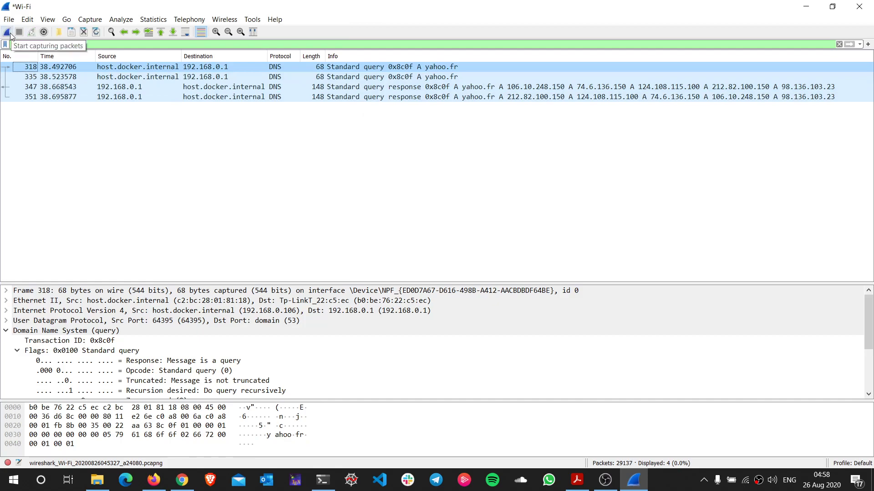
left_click(83, 46)
key("ctrl+a")
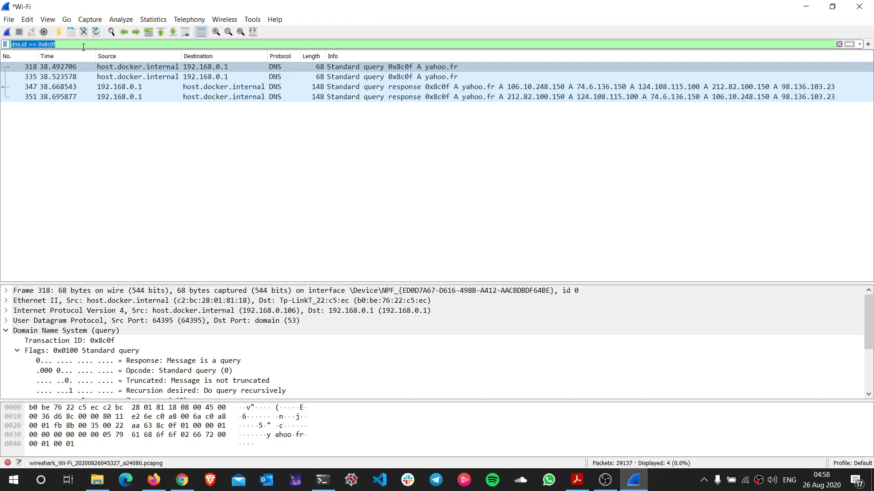
type("dns")
key("Return")
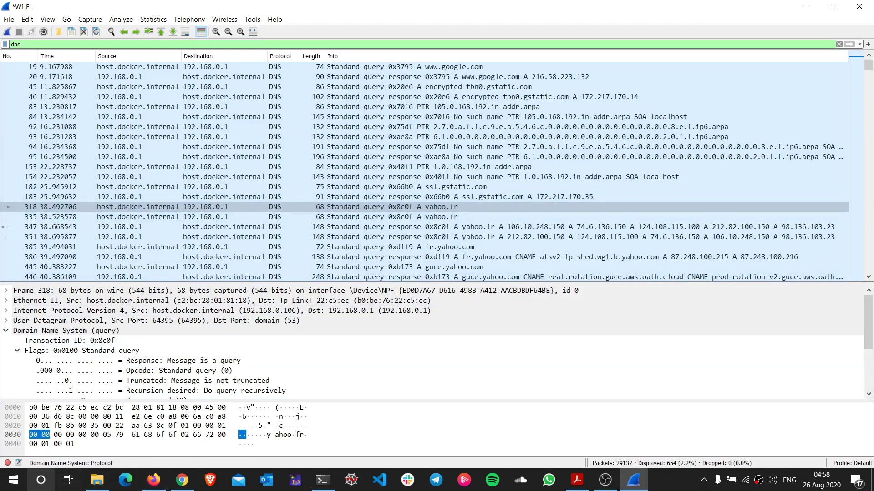
left_click(182, 480)
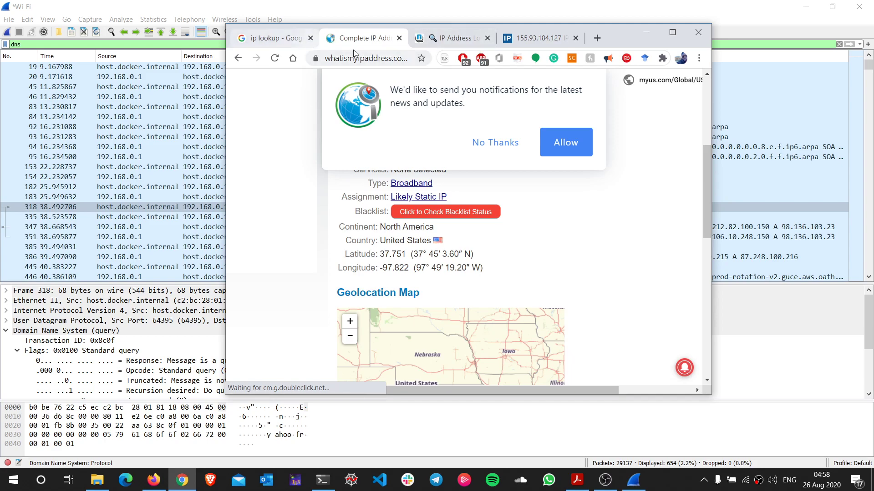
left_click(349, 61)
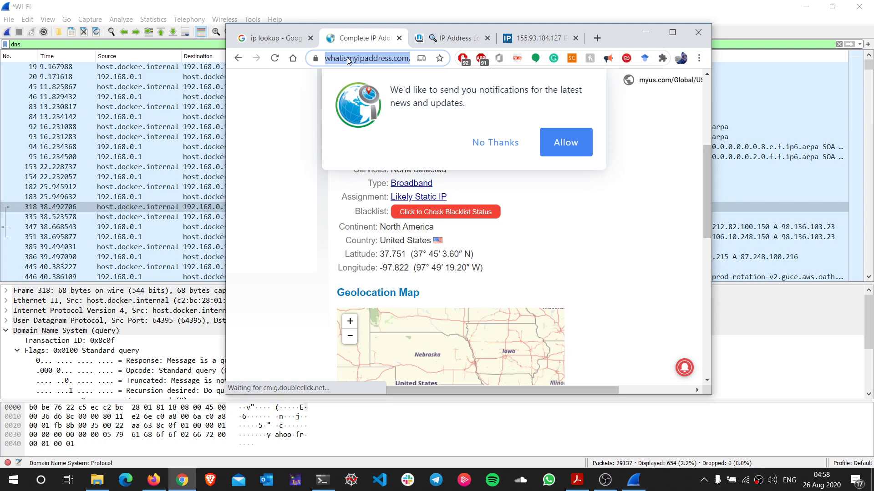
type("www.")
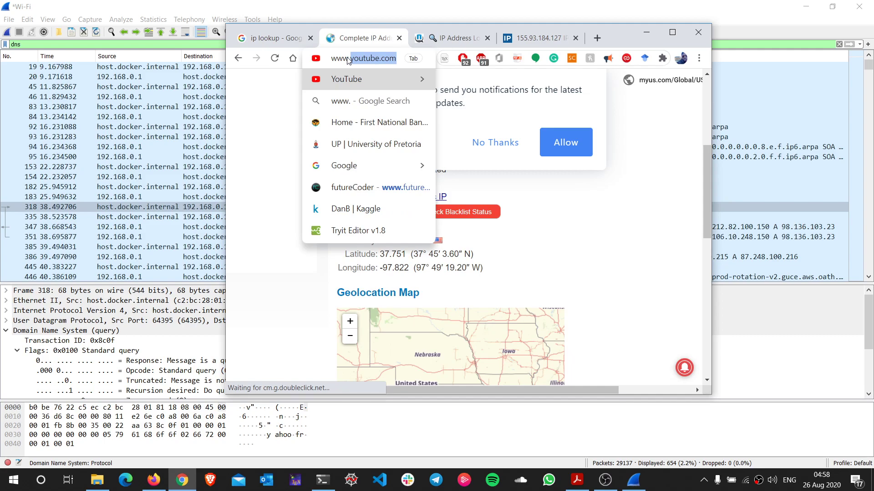
type("takealot")
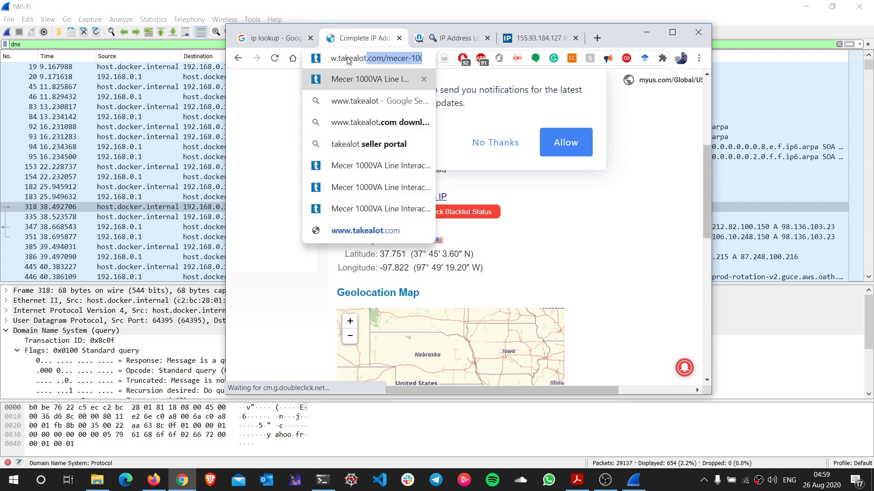
type(".com")
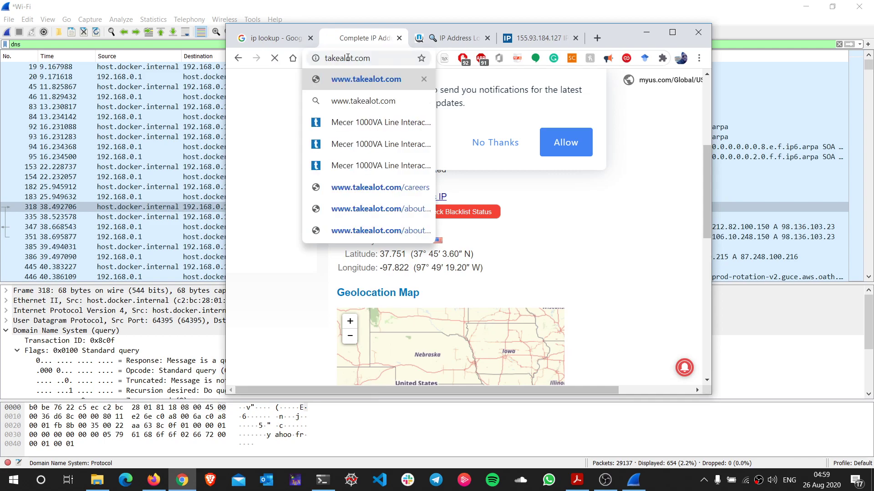
key("Return")
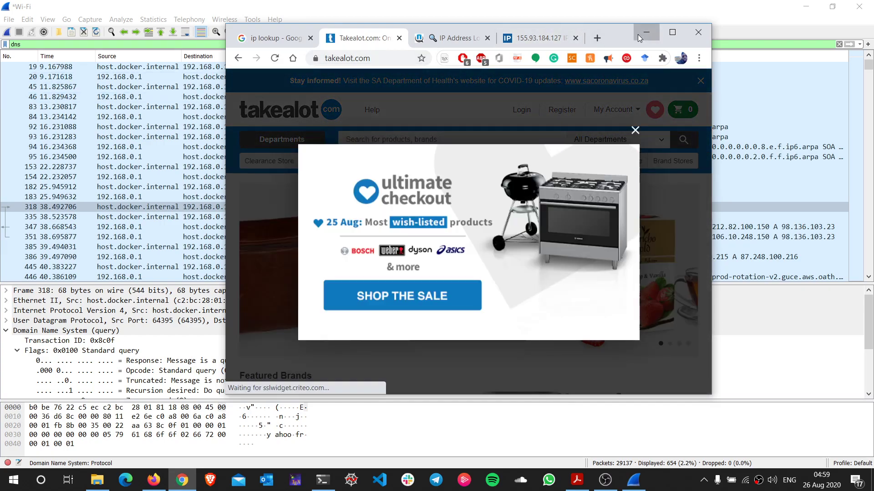
left_click(639, 34)
Check the end of the DNS packet list and start a new capture without saving the captured packets.
scroll(476, 177, "down", 20)
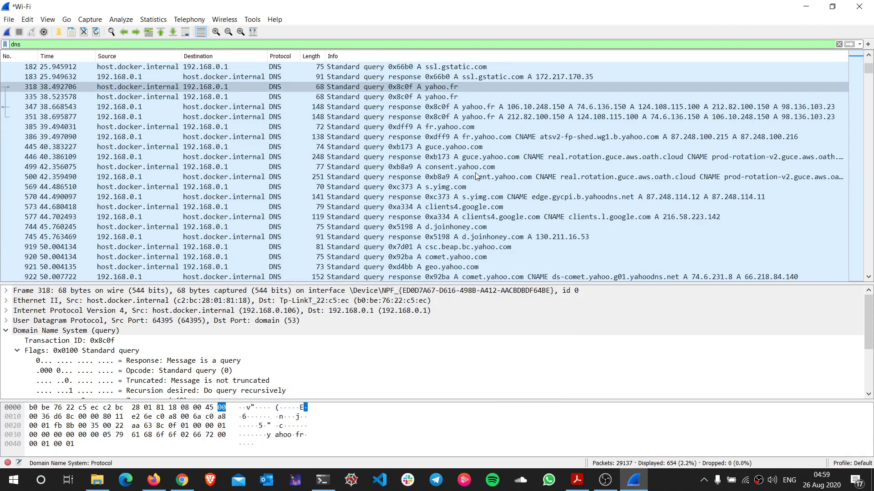
scroll(869, 172, "down", 20)
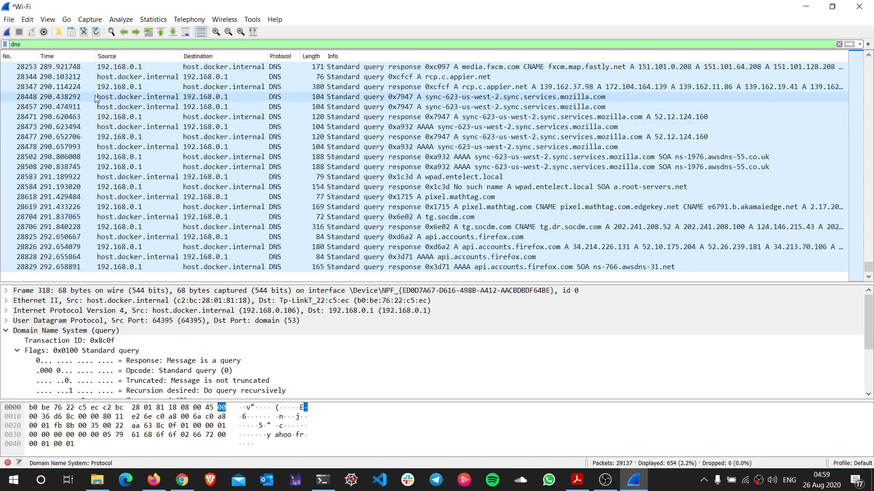
key("ctrl+e")
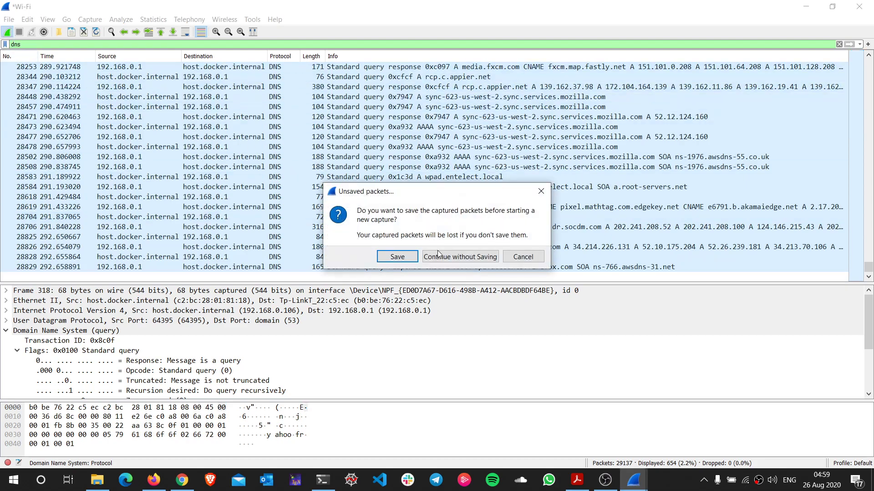
left_click(440, 255)
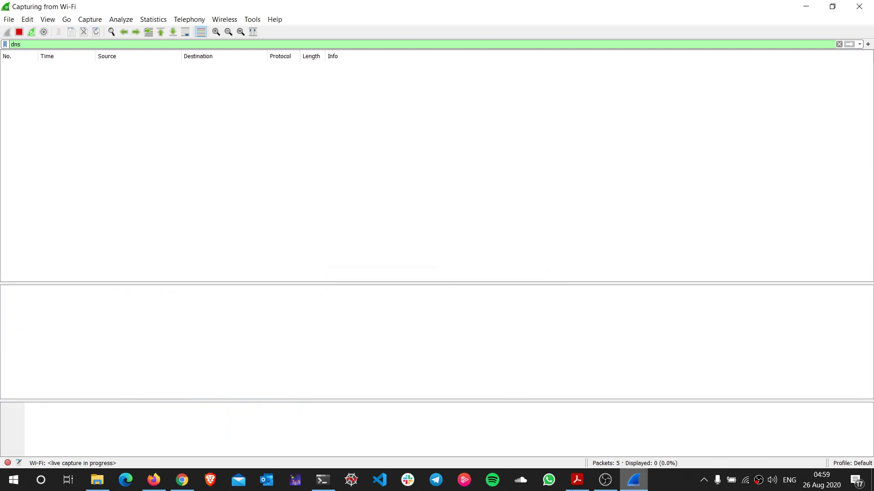
Reload takealot.com in Chrome, dismiss the sale pop-up, and minimize the browser to return to the capture.
left_click(182, 480)
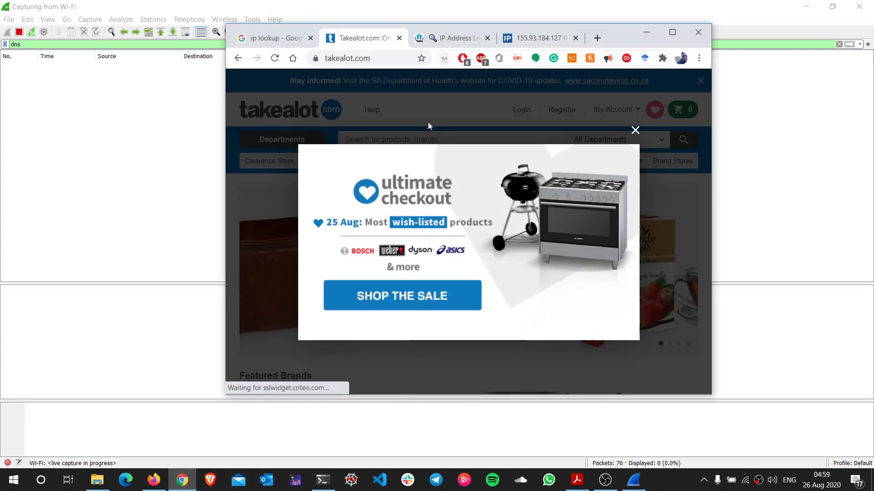
key("F5")
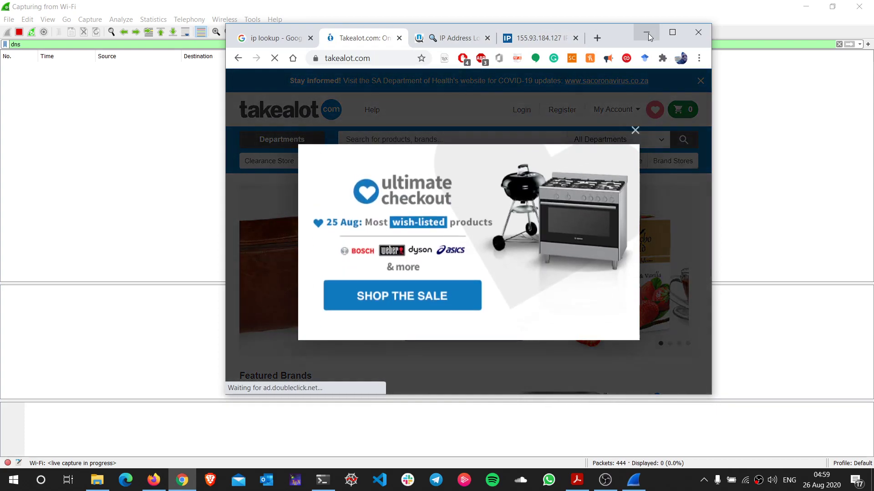
left_click(635, 130)
left_click_drag(653, 36, 751, 69)
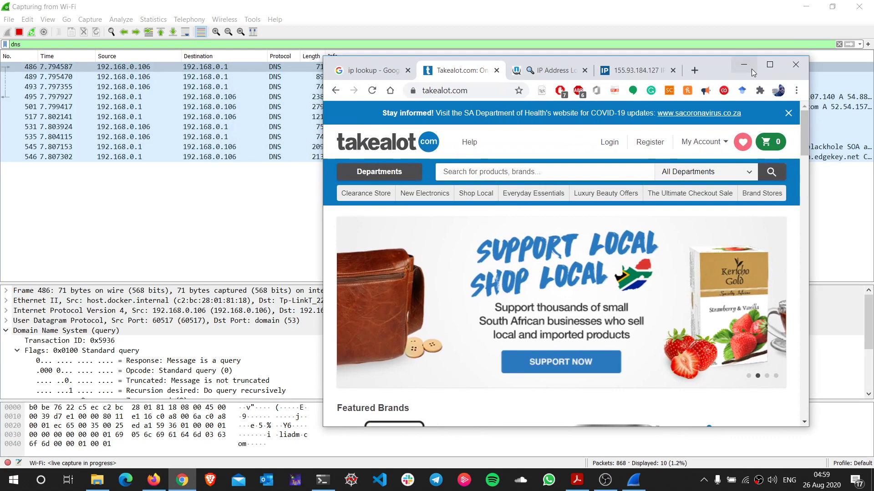
left_click(745, 66)
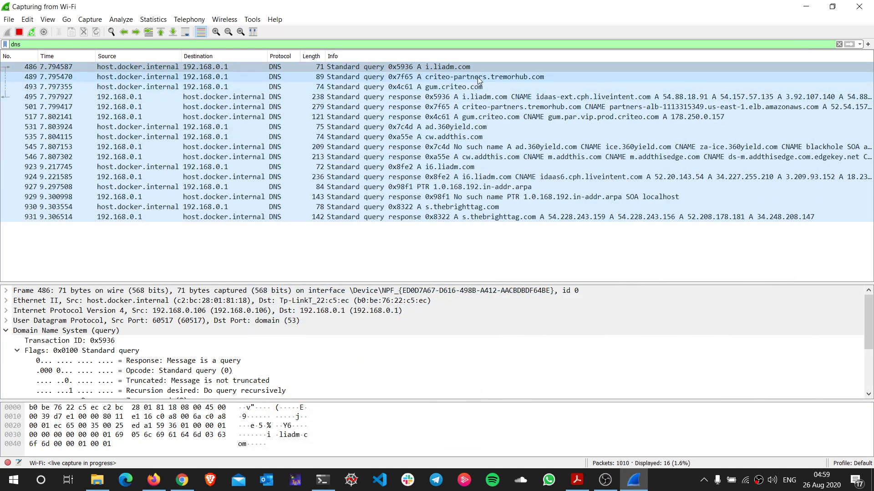
Select the DNS response for criteo-partners.tremorhub.com and examine its record counts and answers, expanding the answer for 3.224.28.212.
left_click(528, 108)
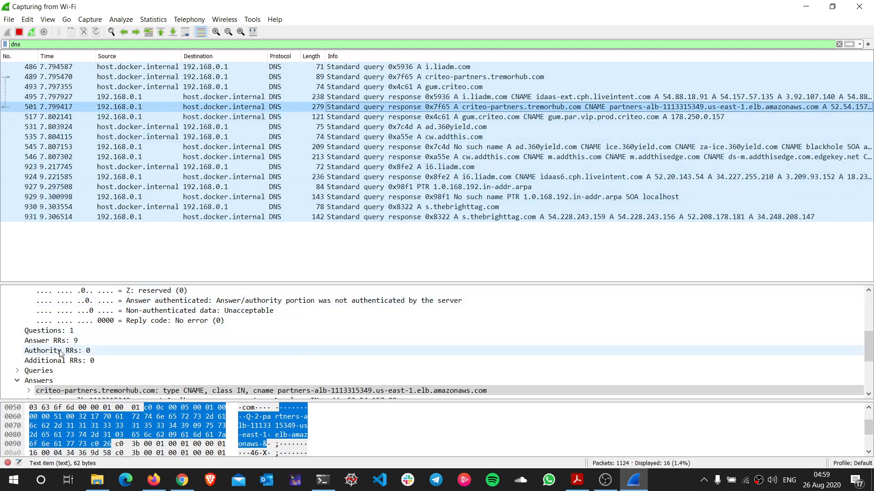
scroll(61, 353, "down", 3)
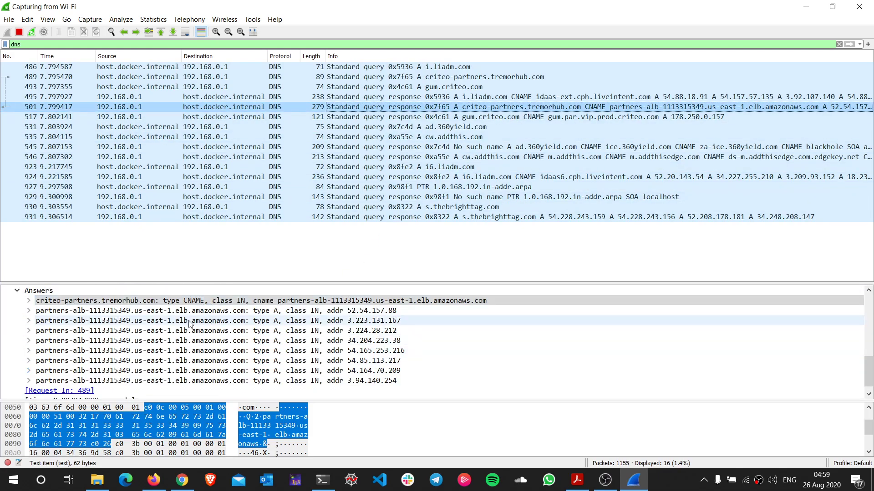
left_click(29, 330)
scroll(35, 336, "down", 1)
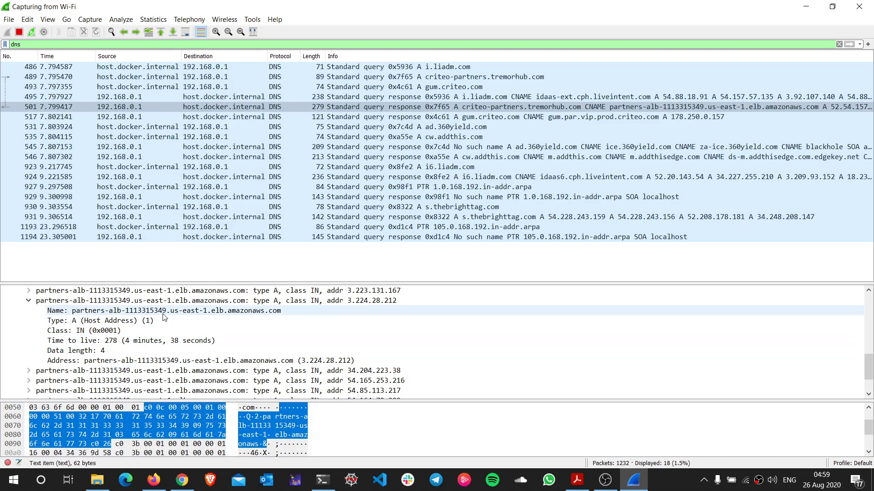
scroll(165, 314, "up", 1)
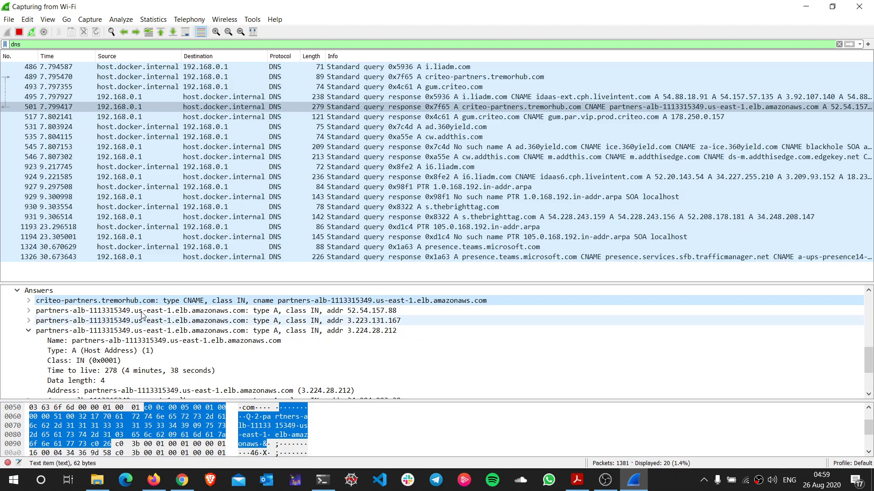
scroll(226, 355, "up", 3)
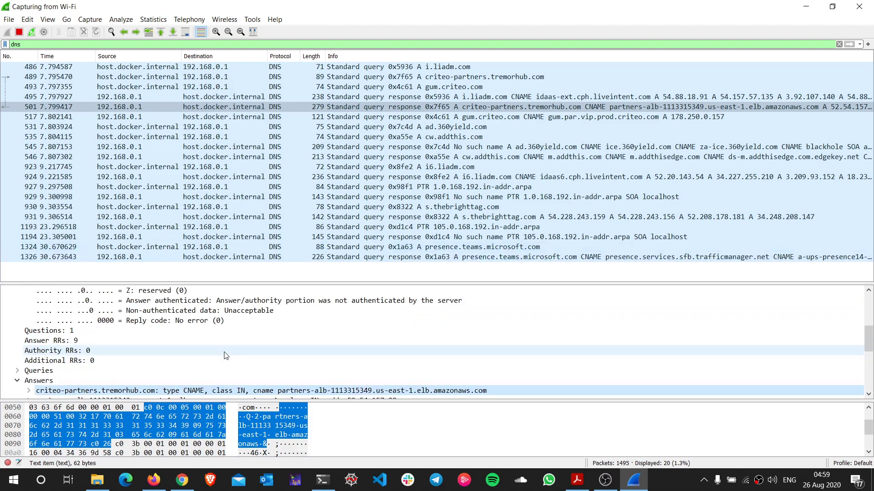
scroll(226, 356, "up", 5)
scroll(219, 357, "down", 4)
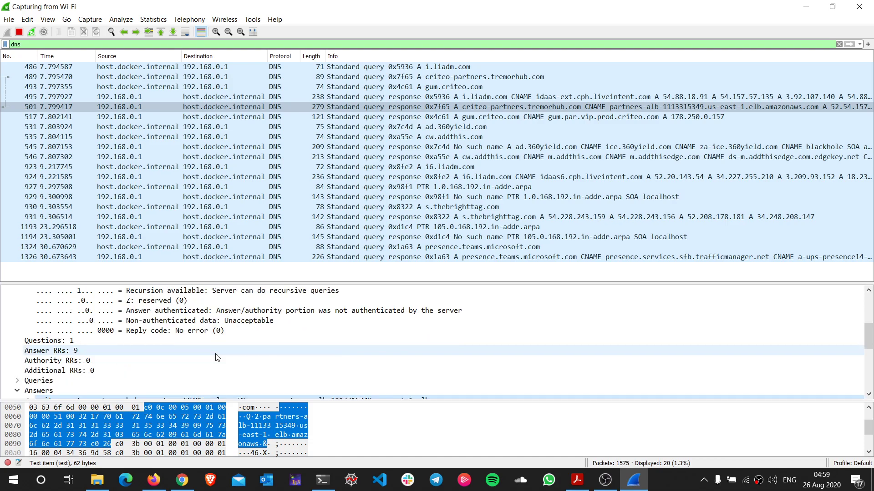
scroll(217, 358, "down", 6)
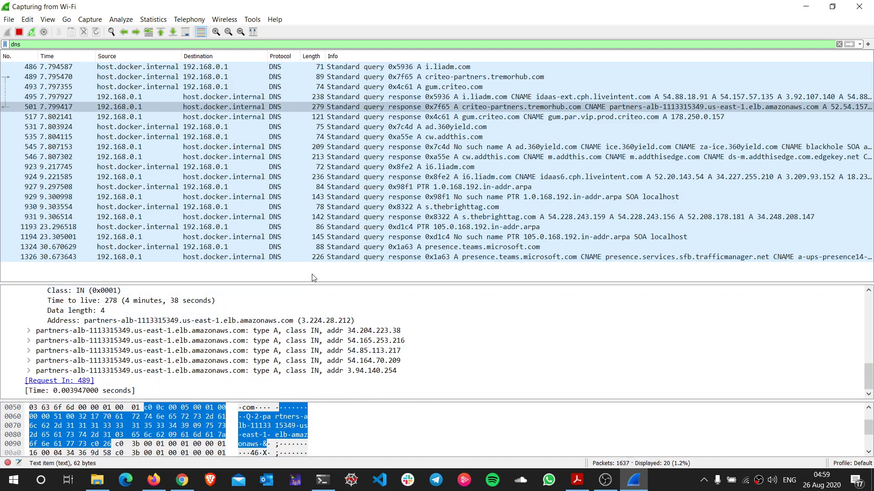
Expand all the answer records of the criteo-partners.tremorhub.com response, review them, and select the link to its request frame.
left_click(75, 382)
left_click(74, 390)
scroll(64, 390, "down", 10)
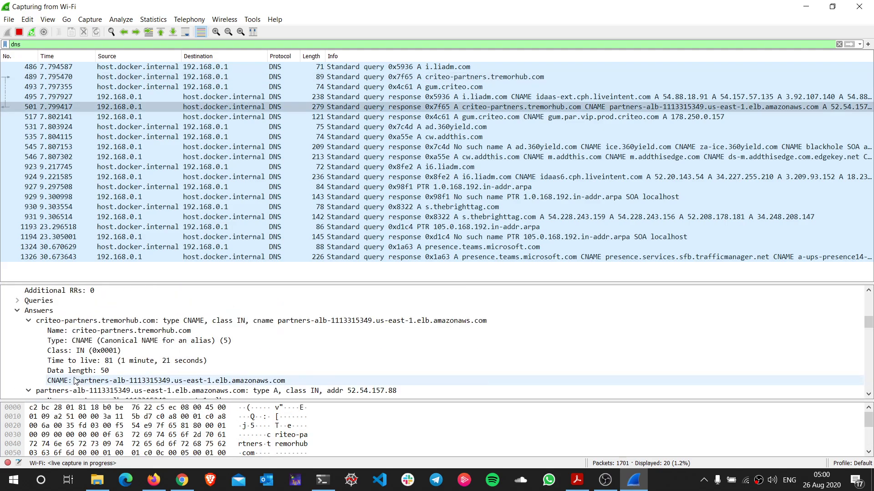
scroll(89, 369, "down", 10)
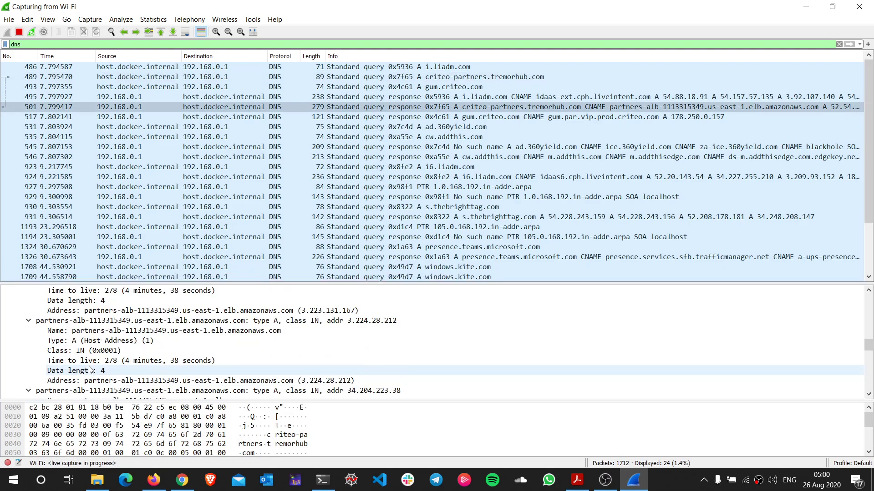
scroll(90, 369, "down", 3)
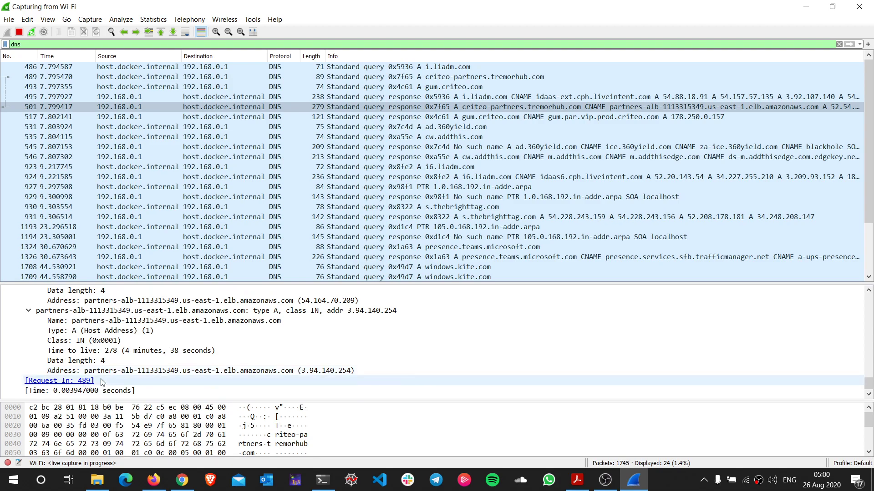
left_click(78, 382)
left_click(101, 107)
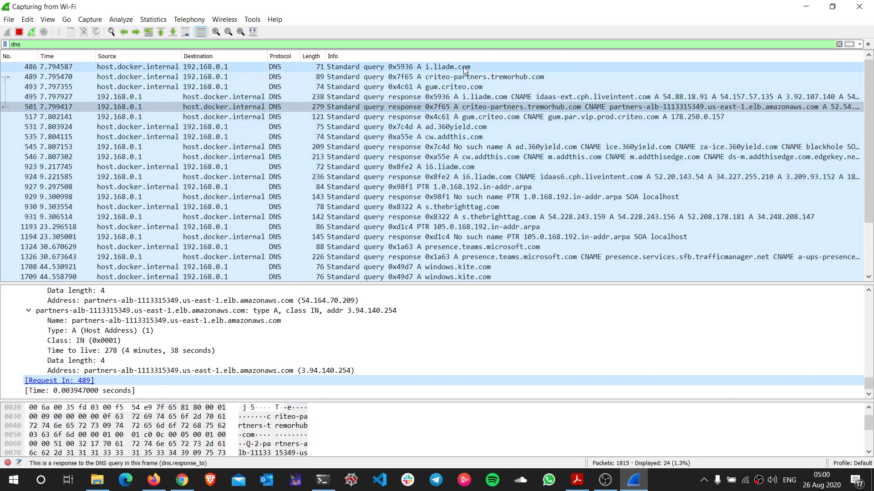
Reload takealot.com in Chrome and return to the Wireshark capture, selecting the latest TXT response in the DNS packet list.
left_click(182, 480)
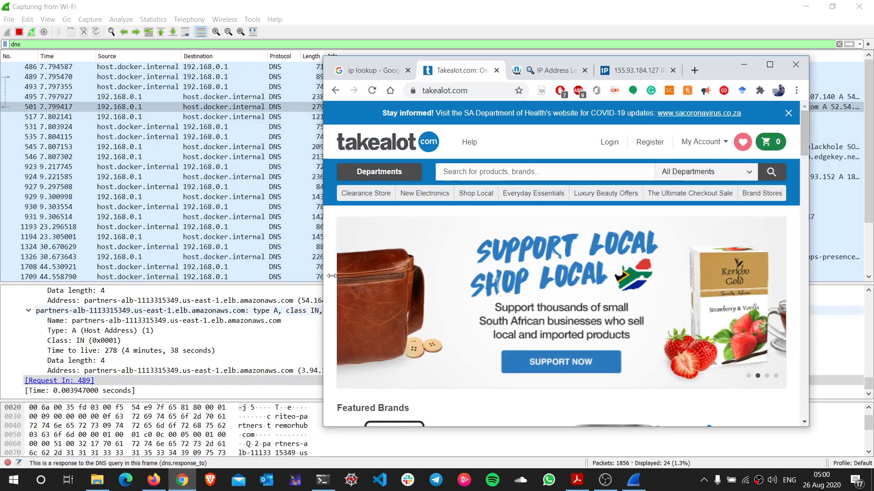
left_click(483, 91)
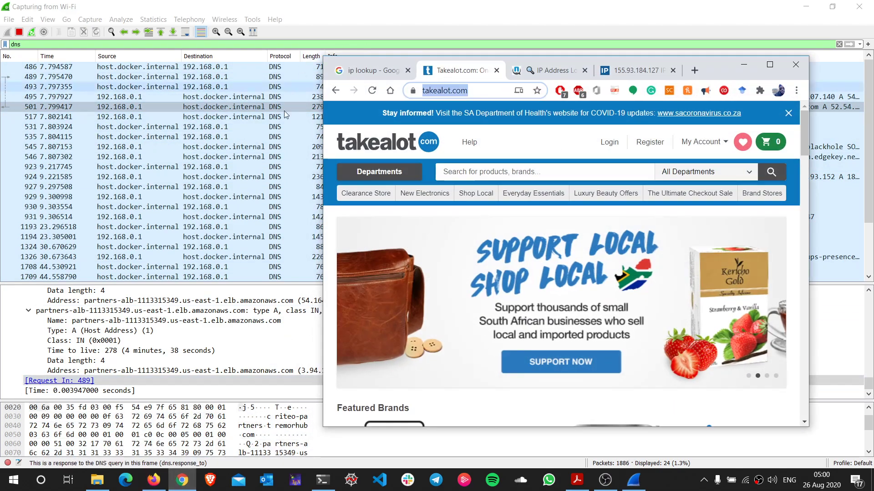
left_click(290, 127)
scroll(343, 227, "down", 1)
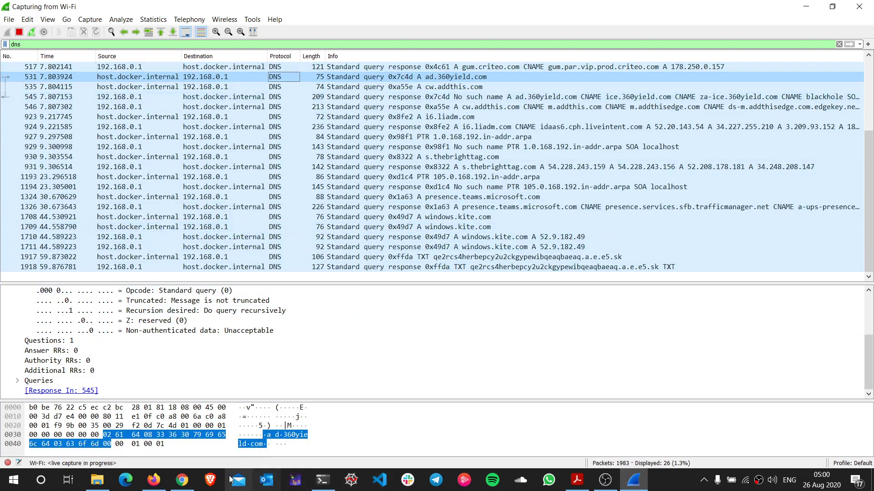
left_click(182, 480)
key("Return")
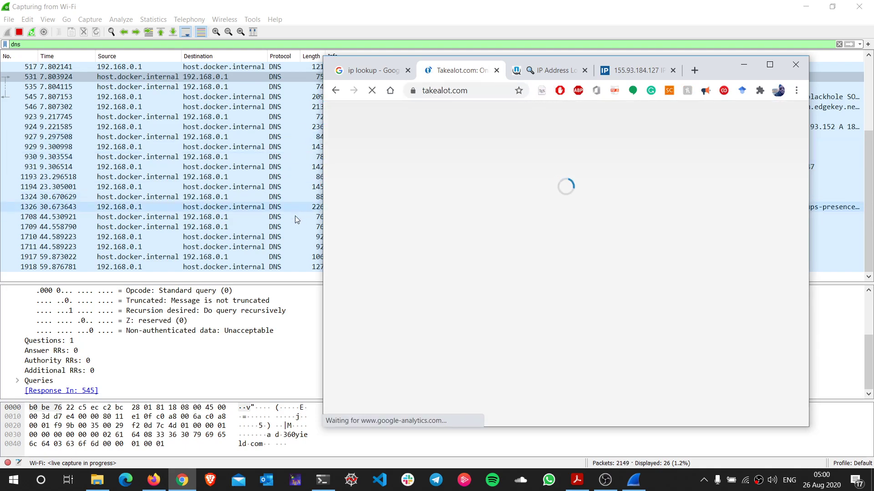
left_click(295, 220)
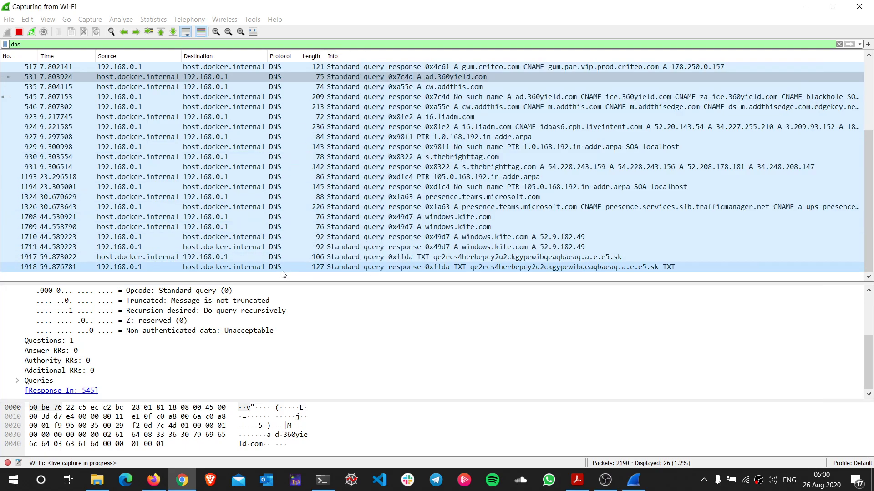
left_click(292, 266)
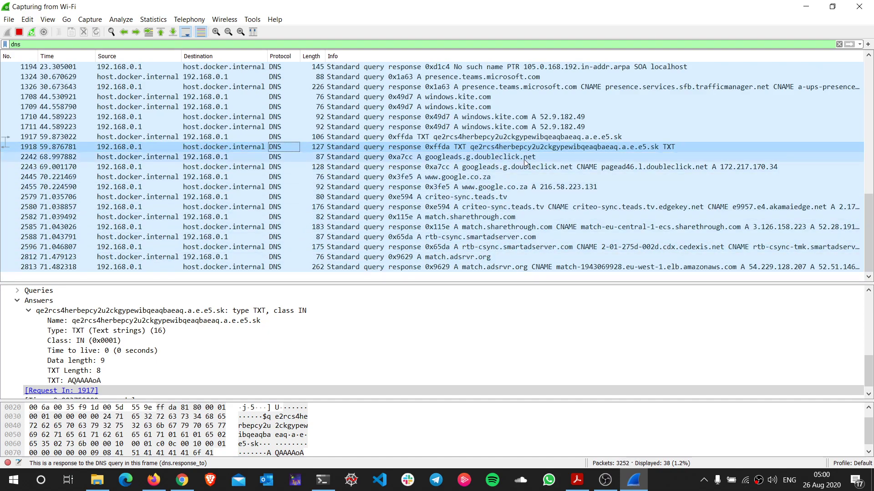
Examine the DNS response for googleads.g.doubleclick.net and the query and response for clients4.google.com.
left_click(548, 170)
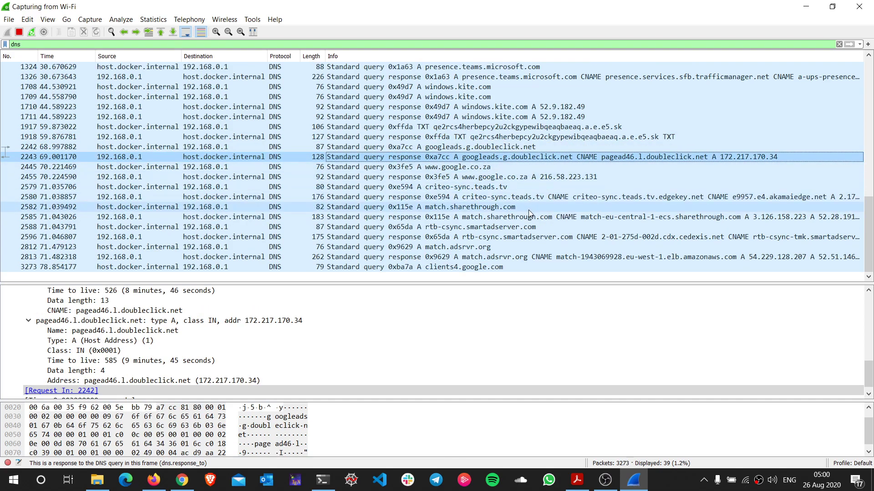
left_click(528, 200)
left_click(480, 257)
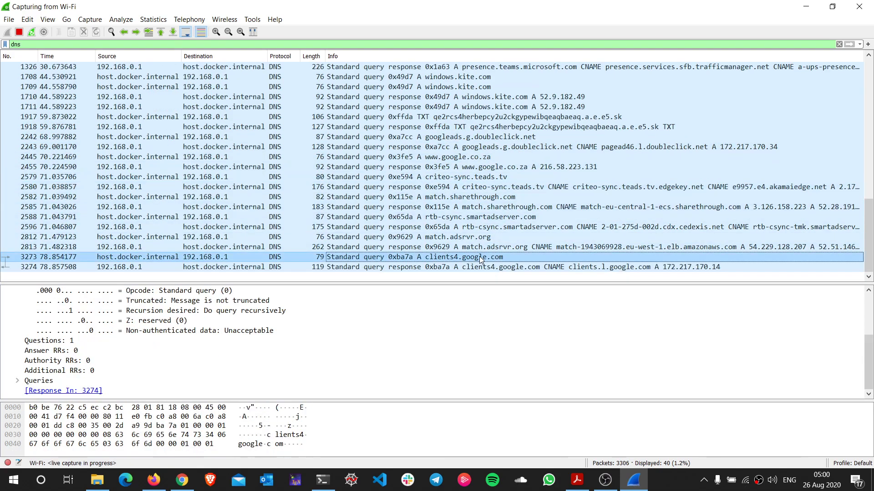
left_click(64, 390)
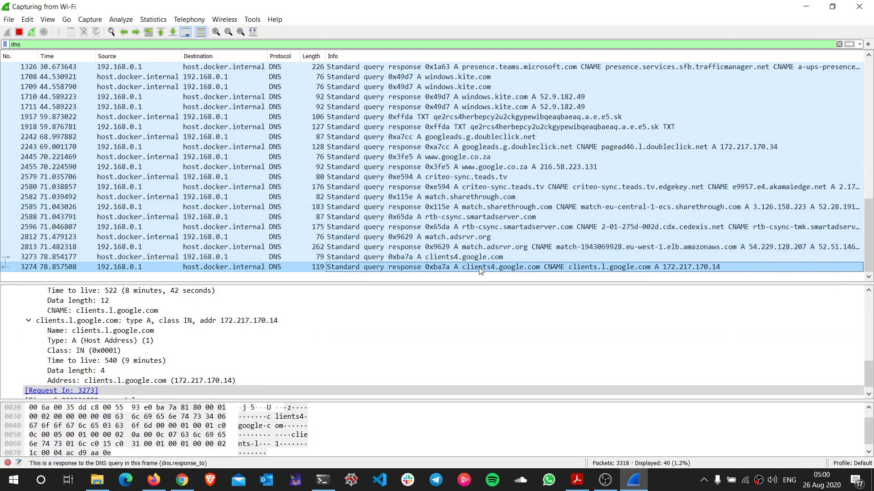
Select the DNS response for match.adsrvr.org and examine its flags, CNAME answer and amazonaws.com address records.
left_click(483, 250)
scroll(285, 386, "down", 1)
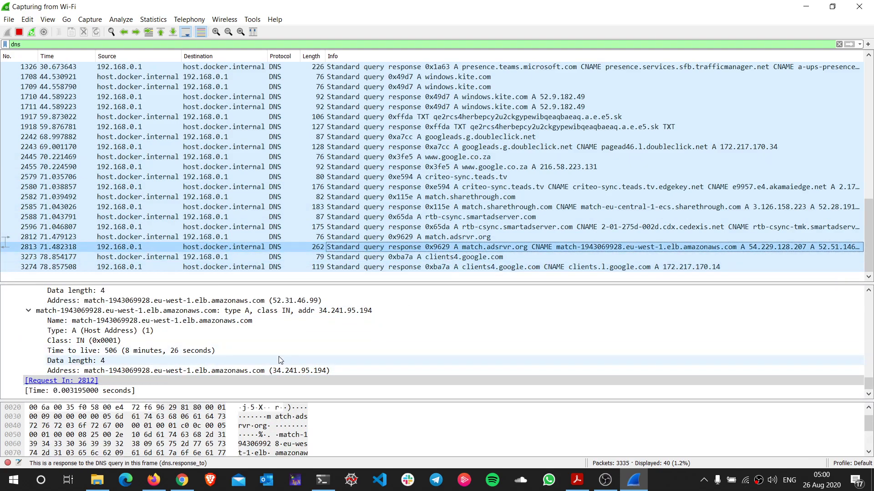
scroll(279, 358, "up", 5)
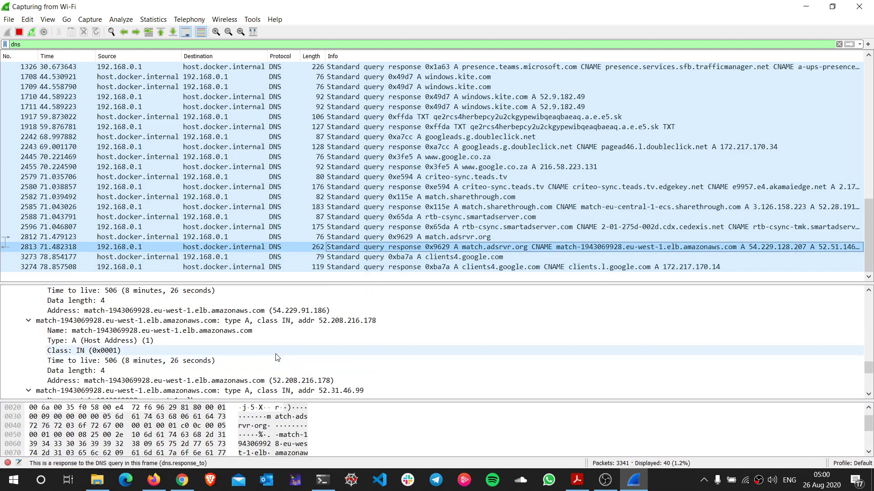
scroll(278, 357, "up", 5)
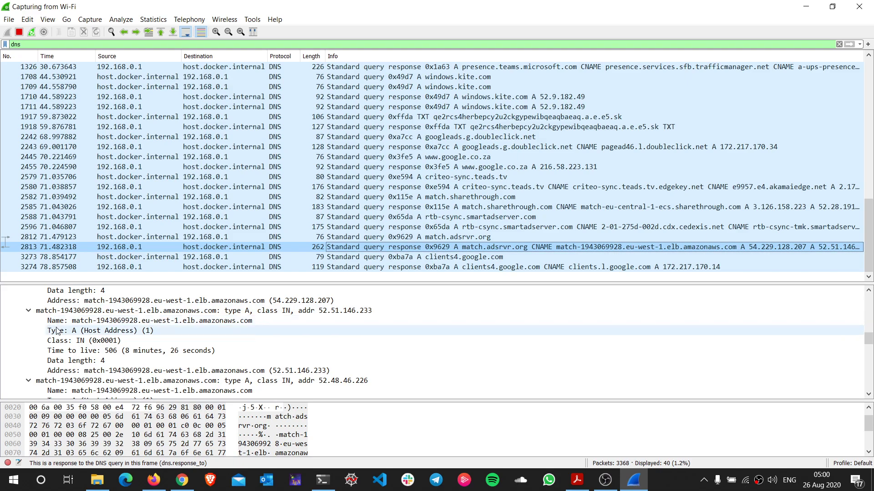
scroll(240, 314, "up", 6)
scroll(138, 361, "down", 3)
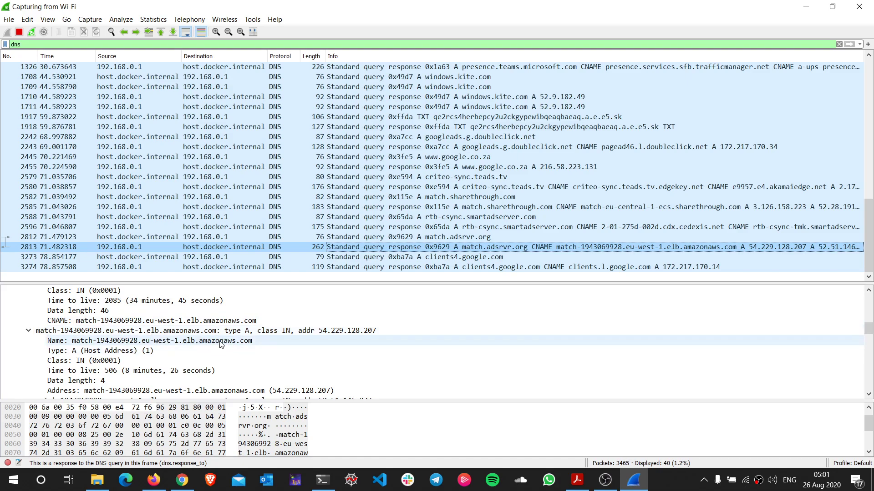
scroll(222, 346, "down", 2)
scroll(220, 347, "up", 3)
scroll(220, 348, "up", 10)
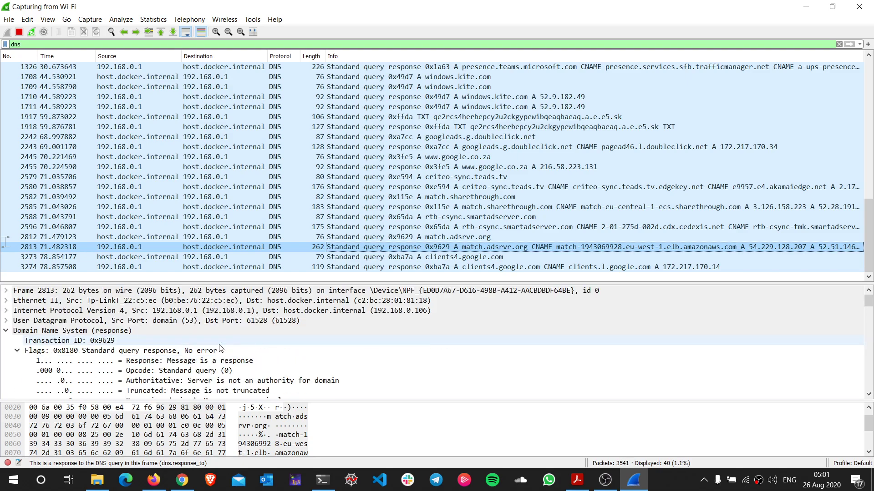
scroll(180, 363, "down", 2)
scroll(180, 363, "down", 6)
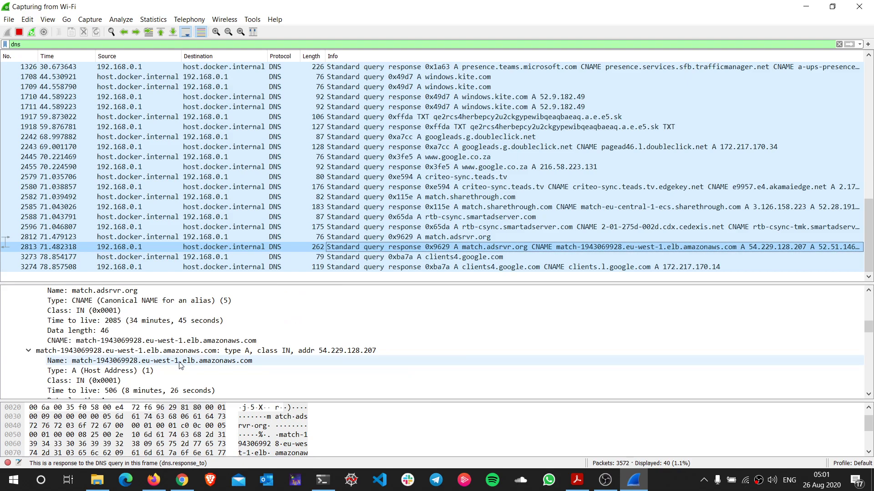
scroll(182, 359, "up", 1)
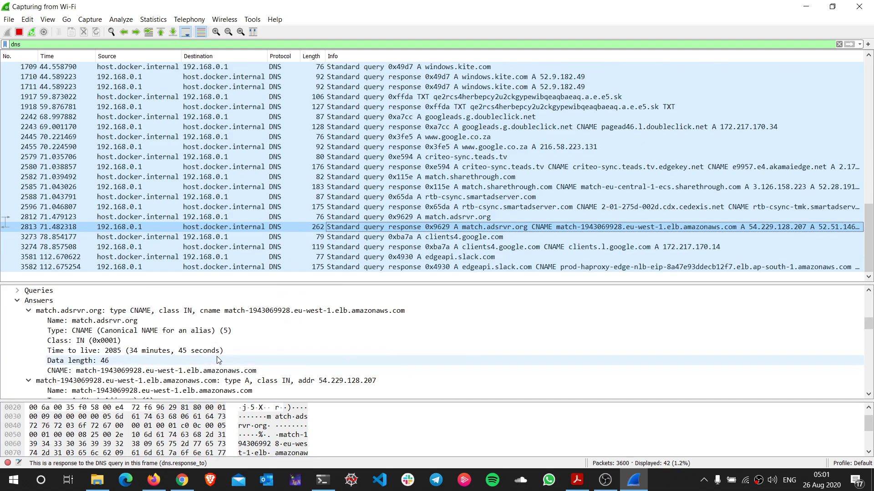
Compare the match.adsrvr.org response with its query, and look at the queries for clients4.google.com and edgeapi.slack.com.
left_click(406, 128)
left_click(407, 227)
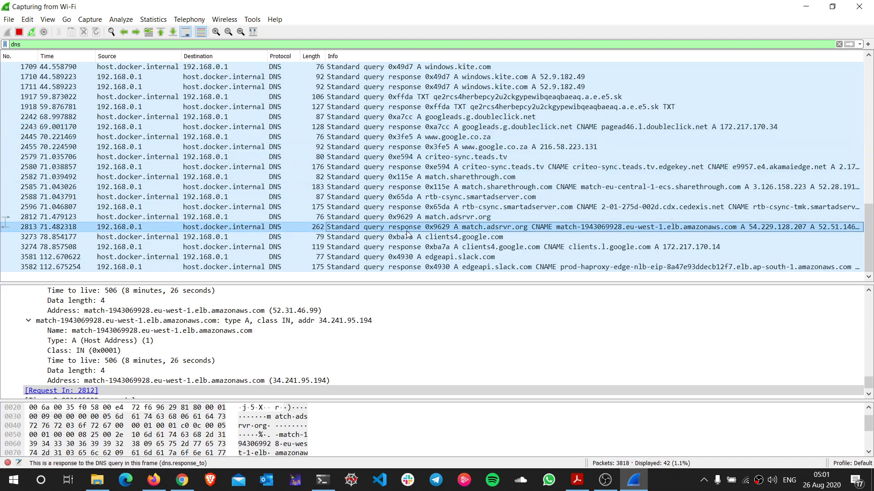
left_click(392, 218)
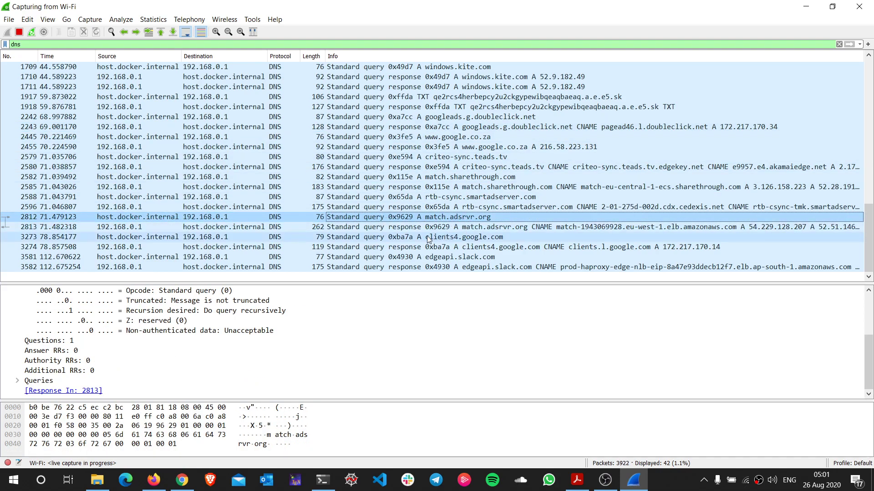
left_click(409, 239)
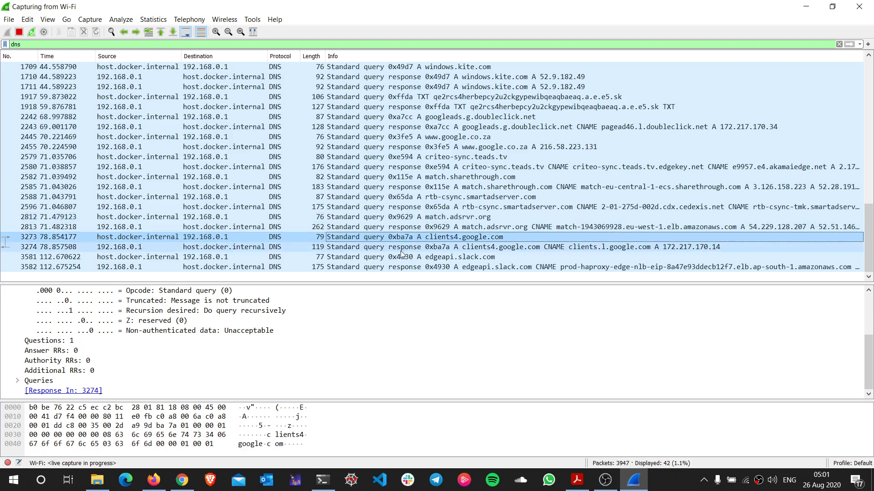
left_click(400, 258)
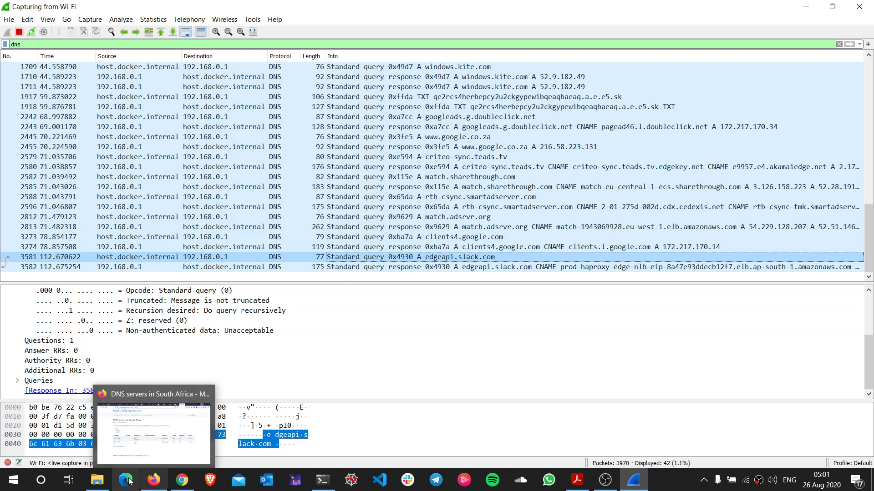
Load fnb.co.za in Chrome and return to the Wireshark capture.
left_click(181, 486)
left_click(402, 85)
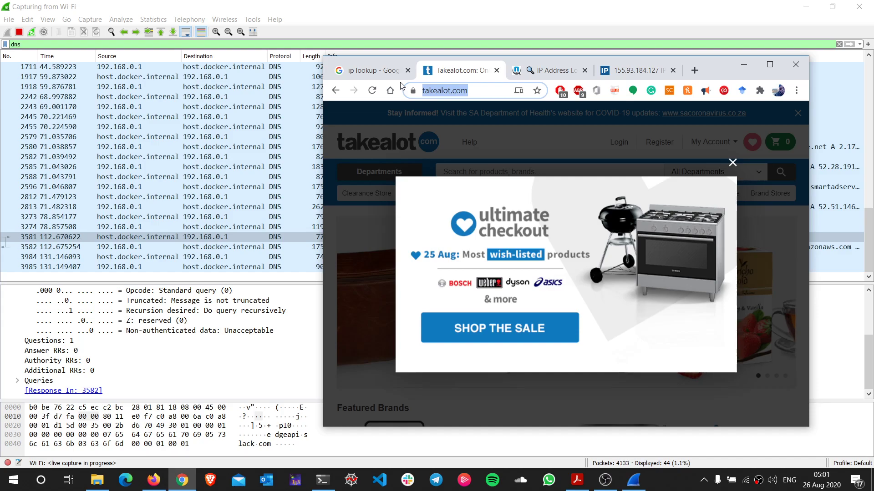
type("fnb.co.za")
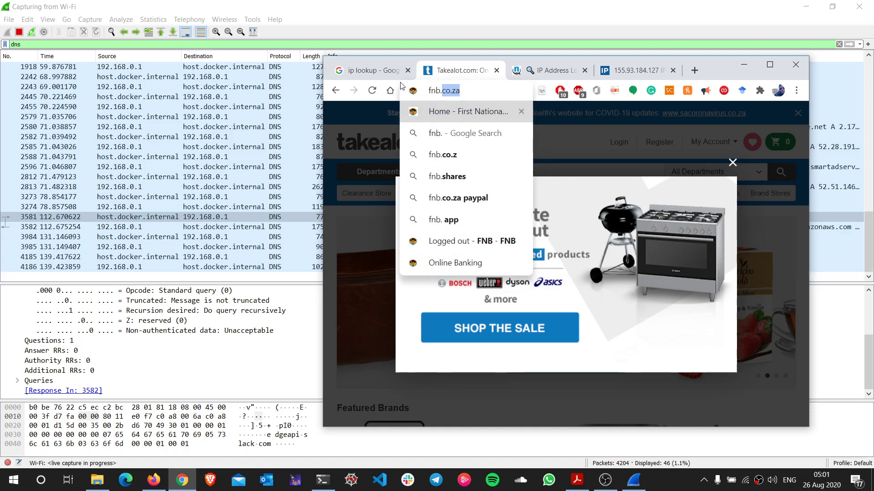
key("Return")
left_click(182, 250)
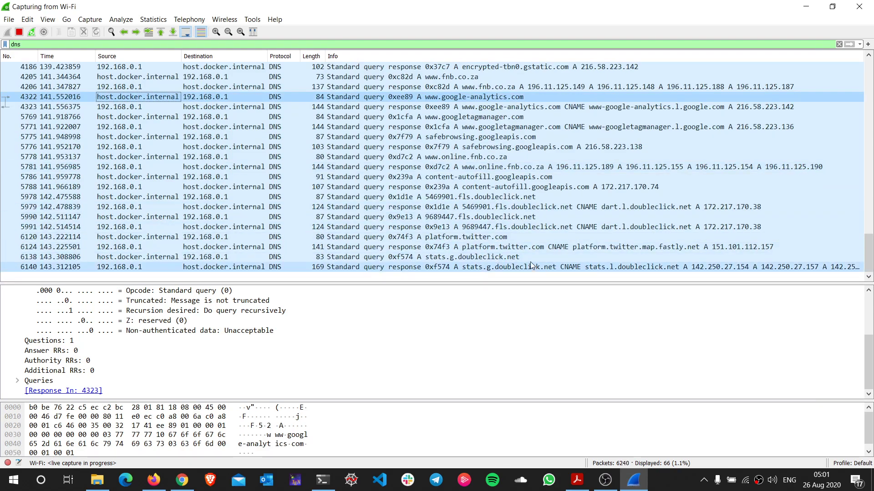
left_click(468, 157)
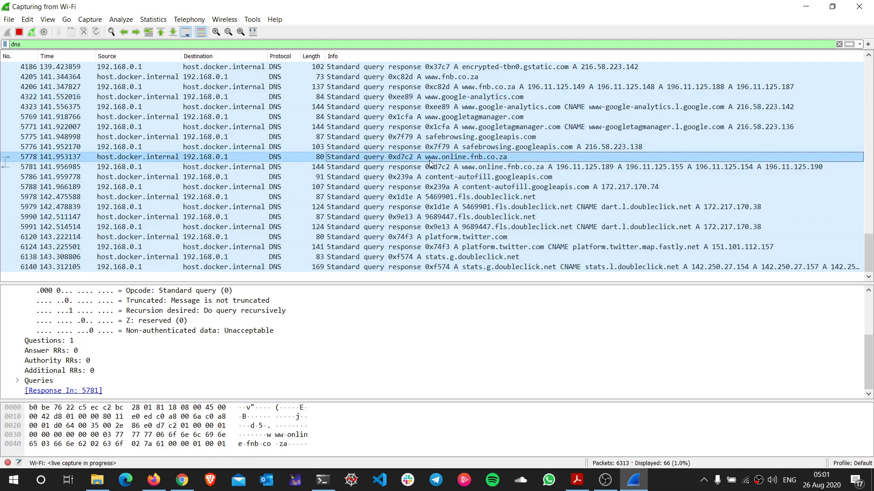
left_click(43, 43)
type(".")
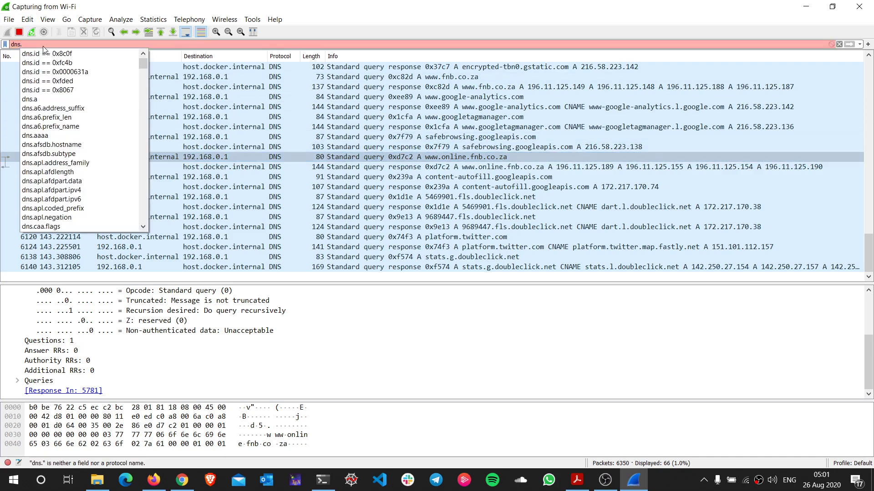
key("Down")
key("Return")
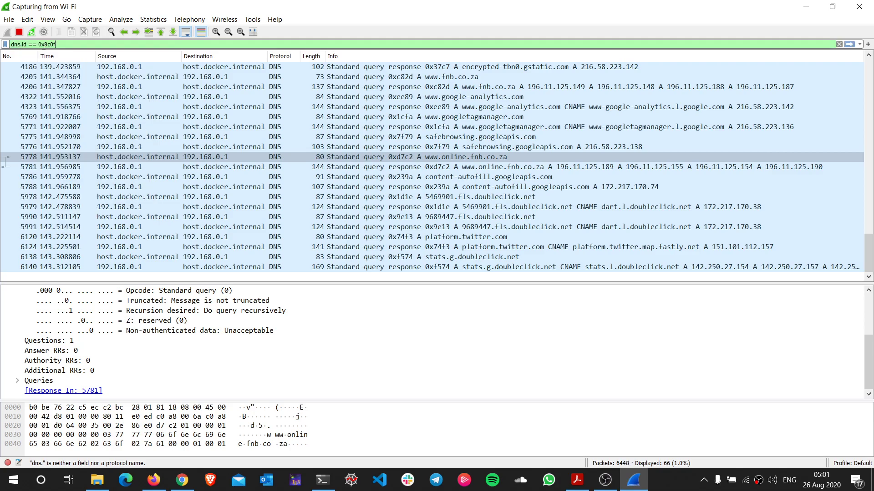
key("BackSpace")
key("BackSpace")
key("BackSpace")
key("BackSpace")
key("BackSpace")
key("BackSpace")
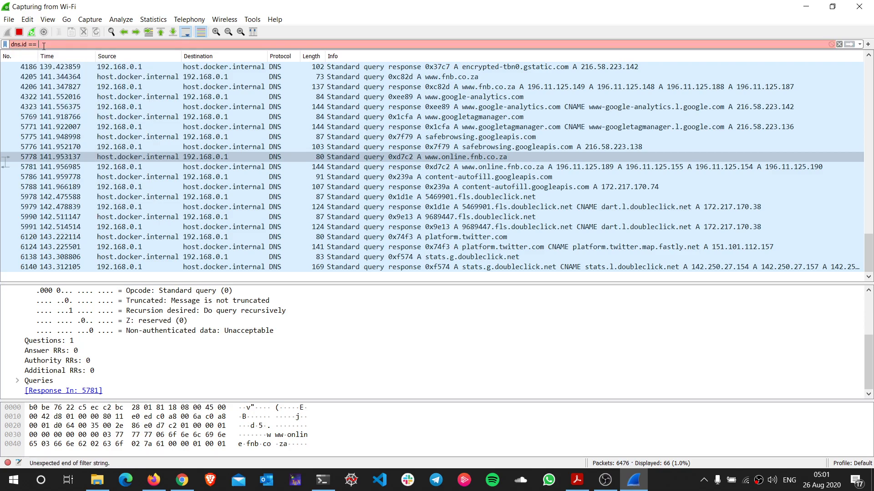
type("0x")
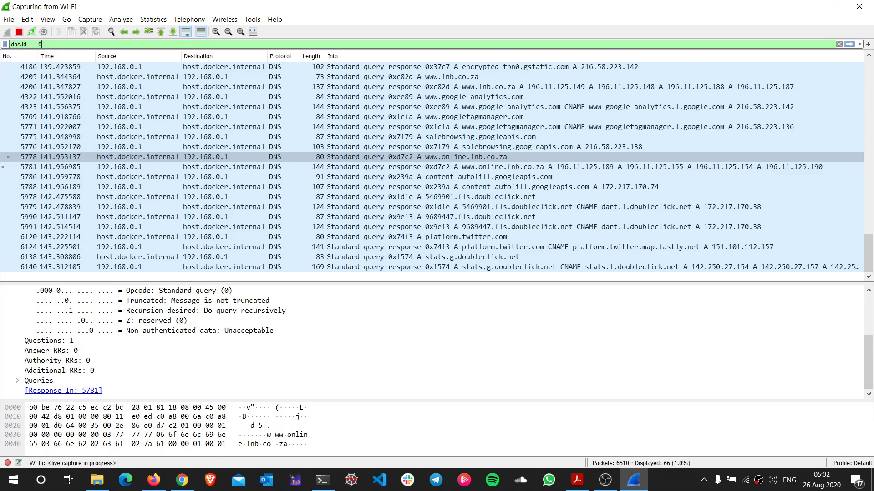
type("d7c2")
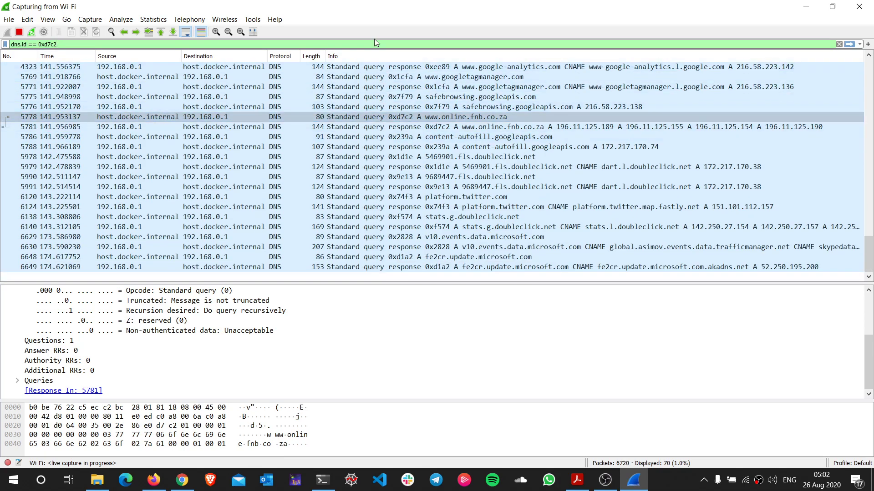
key("Return")
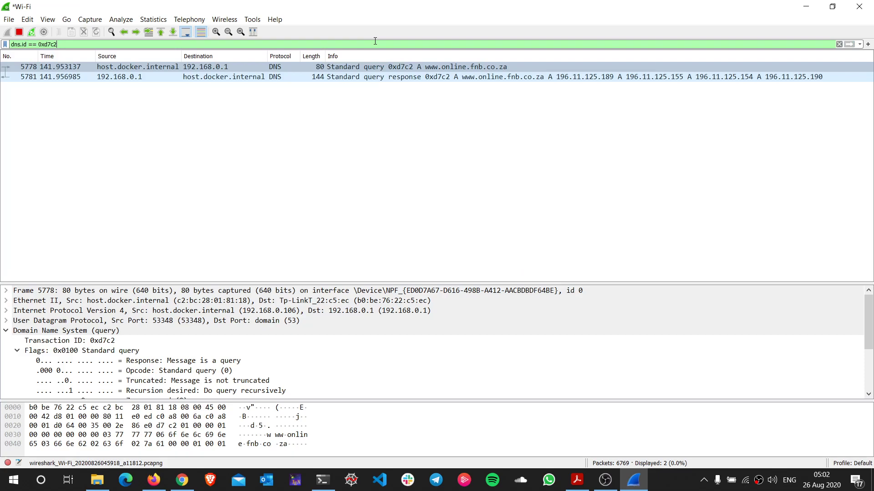
left_click(421, 79)
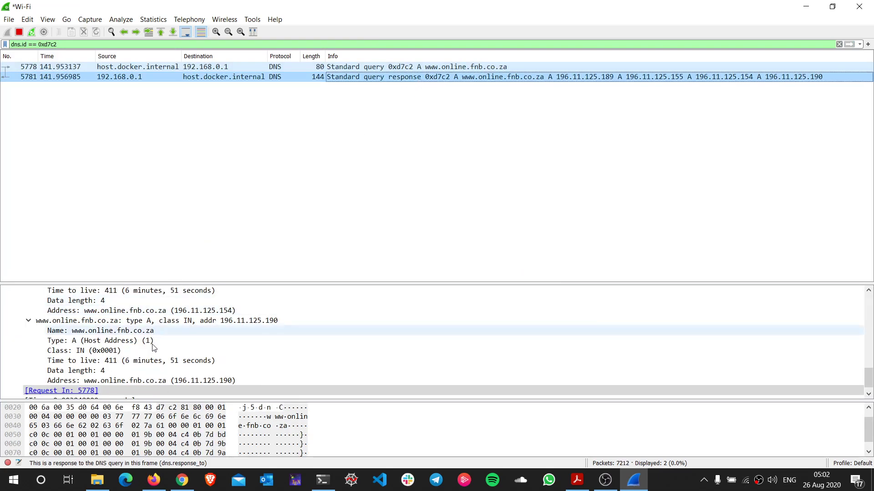
scroll(150, 359, "down", 1)
left_click(64, 385)
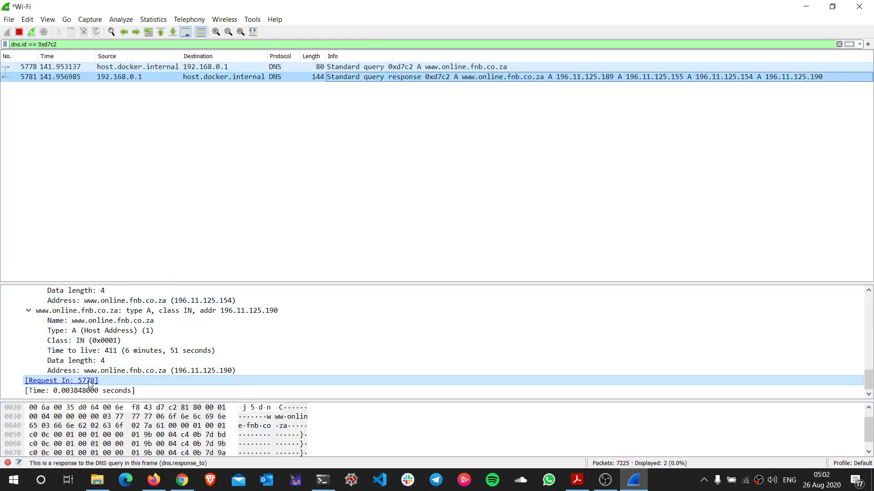
left_click(28, 311)
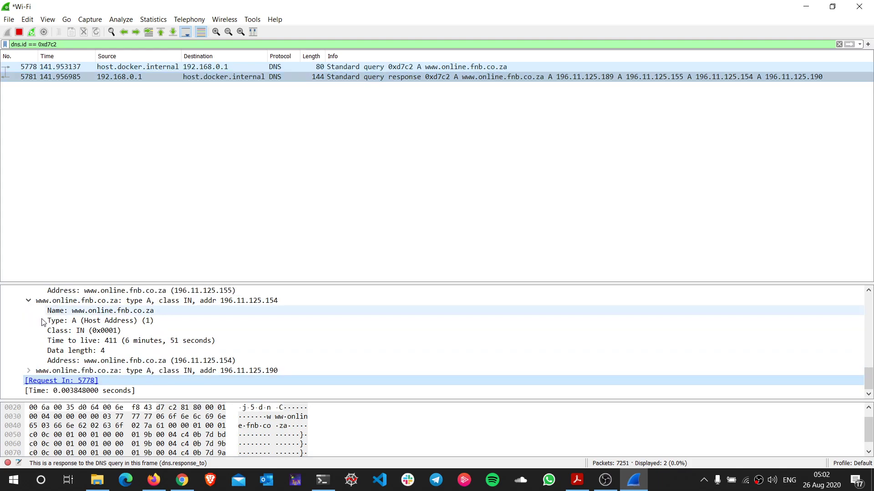
scroll(41, 321, "up", 3)
scroll(28, 327, "up", 4)
scroll(28, 327, "up", 1)
scroll(28, 328, "down", 2)
left_click(17, 328)
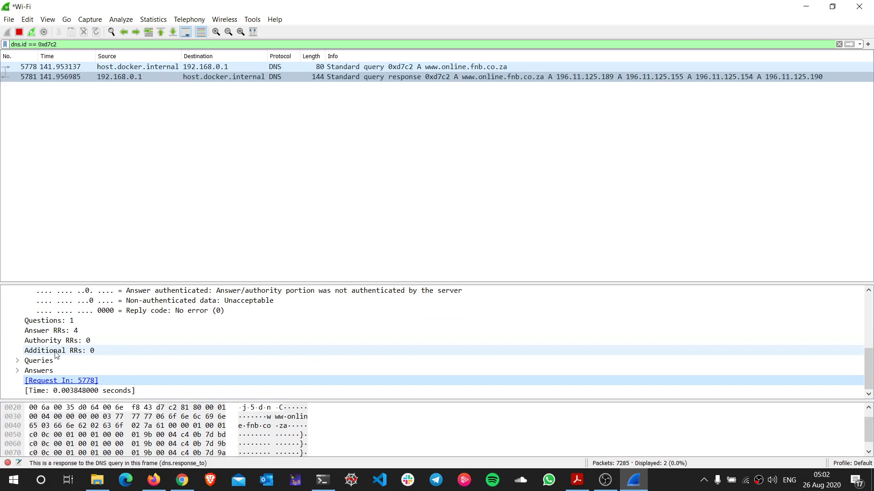
left_click(17, 371)
scroll(182, 359, "down", 2)
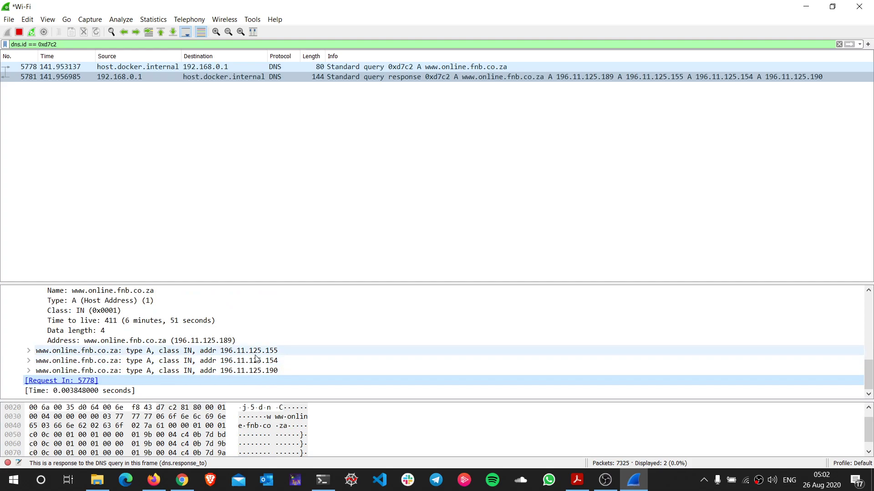
Collapse the 196.11.125.189 answer in the packet details so all four answers show as single lines.
scroll(256, 359, "up", 1)
left_click(37, 314)
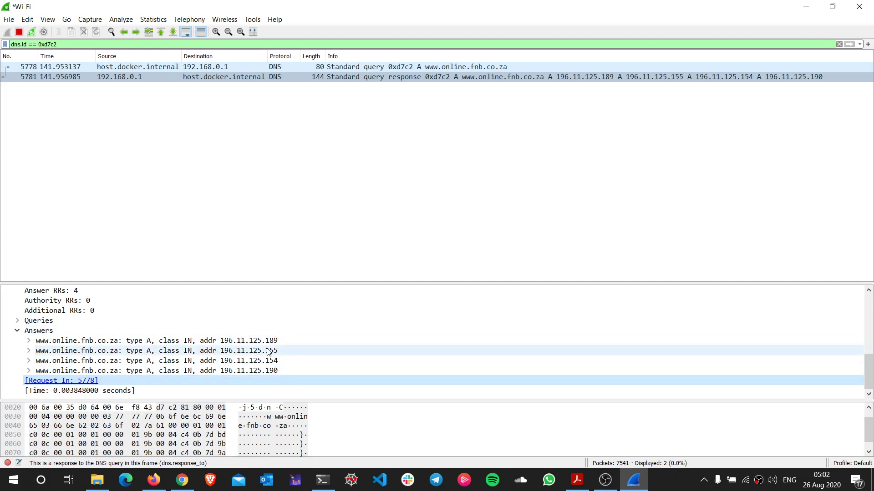
left_click(330, 487)
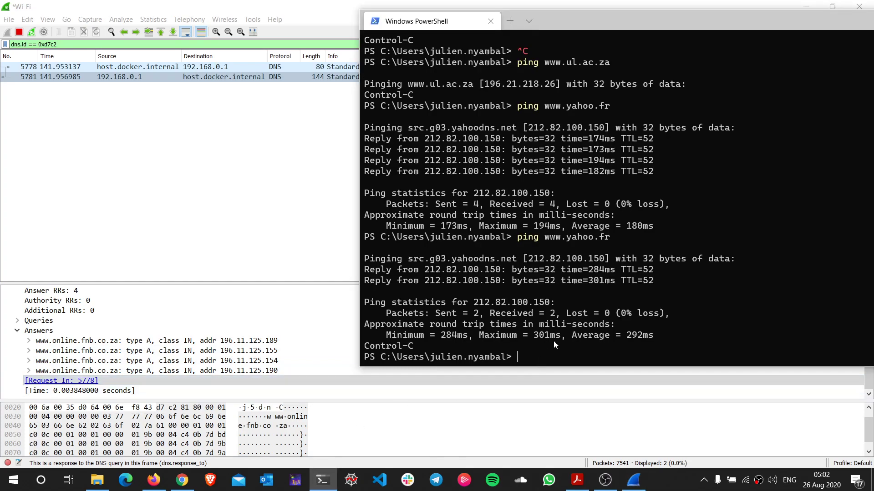
type("www.fnb.co.za")
key("Return")
key("Up")
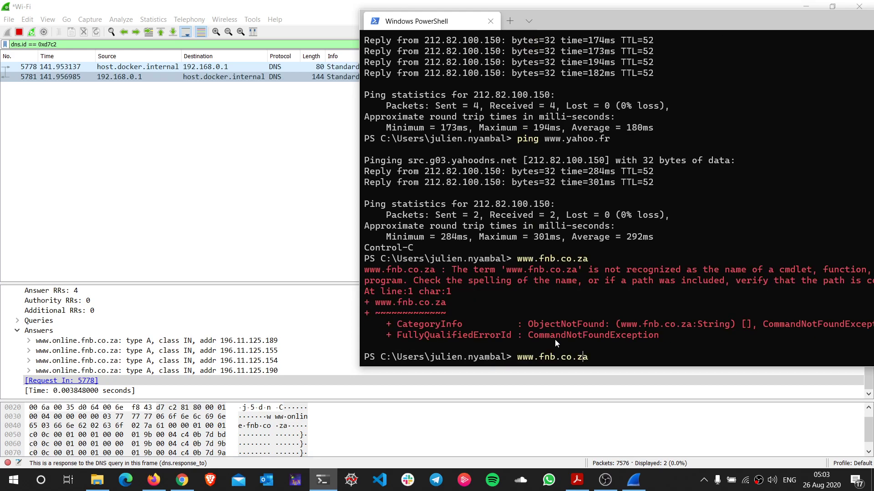
type("ping")
key("Return")
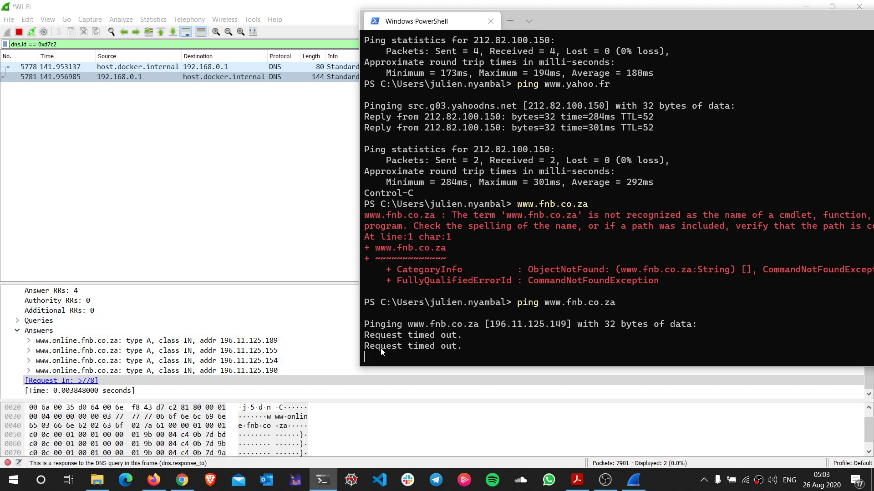
Return to Wireshark, select the 196.11.125.155 answer, collapse the Answers list and review the beginning of the response's packet details.
left_click(172, 350)
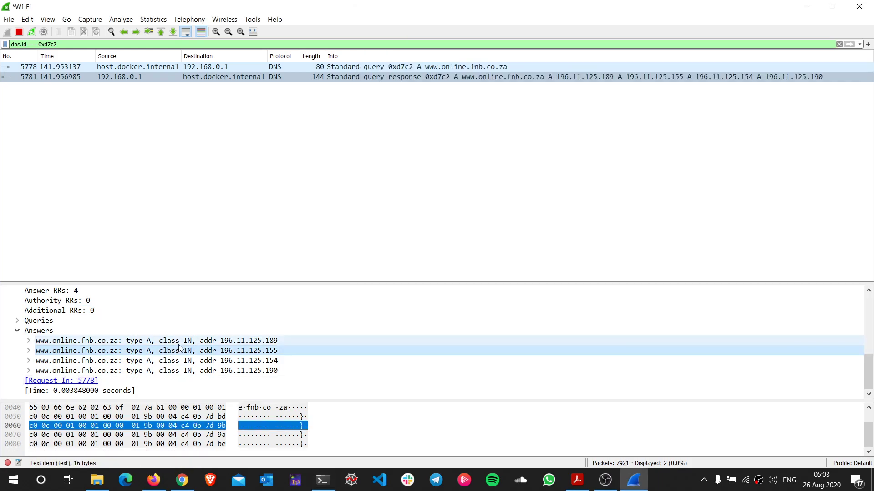
left_click(17, 331)
scroll(116, 345, "up", 5)
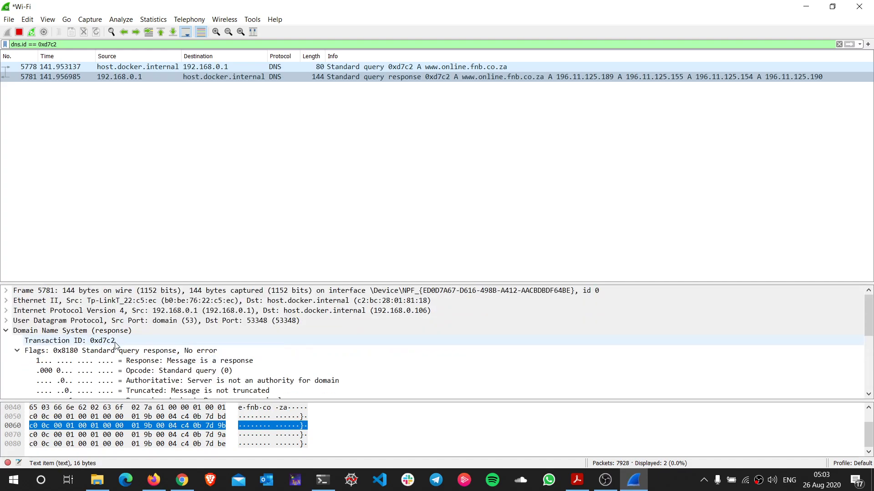